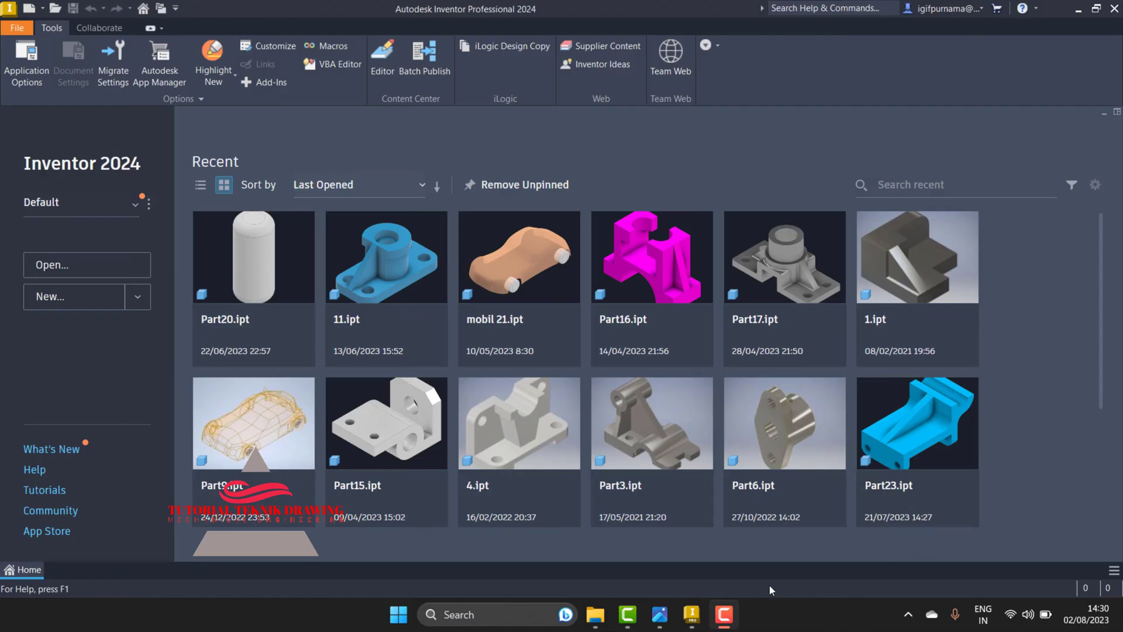
Step: Open the isometric reference drawing in Photos at 133% alongside Inventor
drag(660, 614, 740, 626)
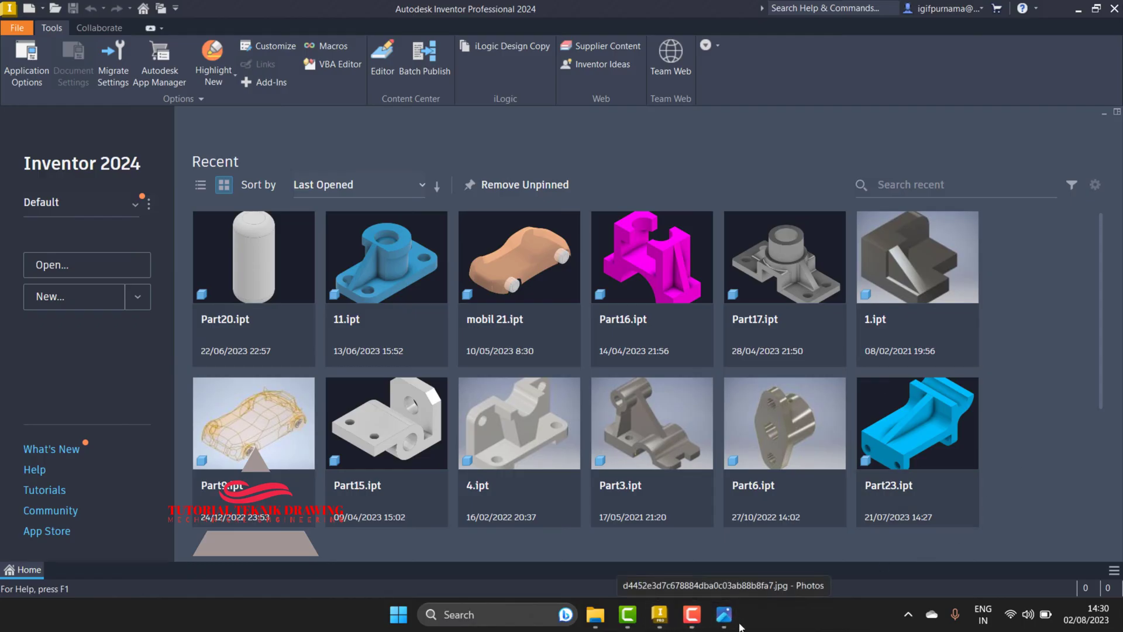
click(739, 624)
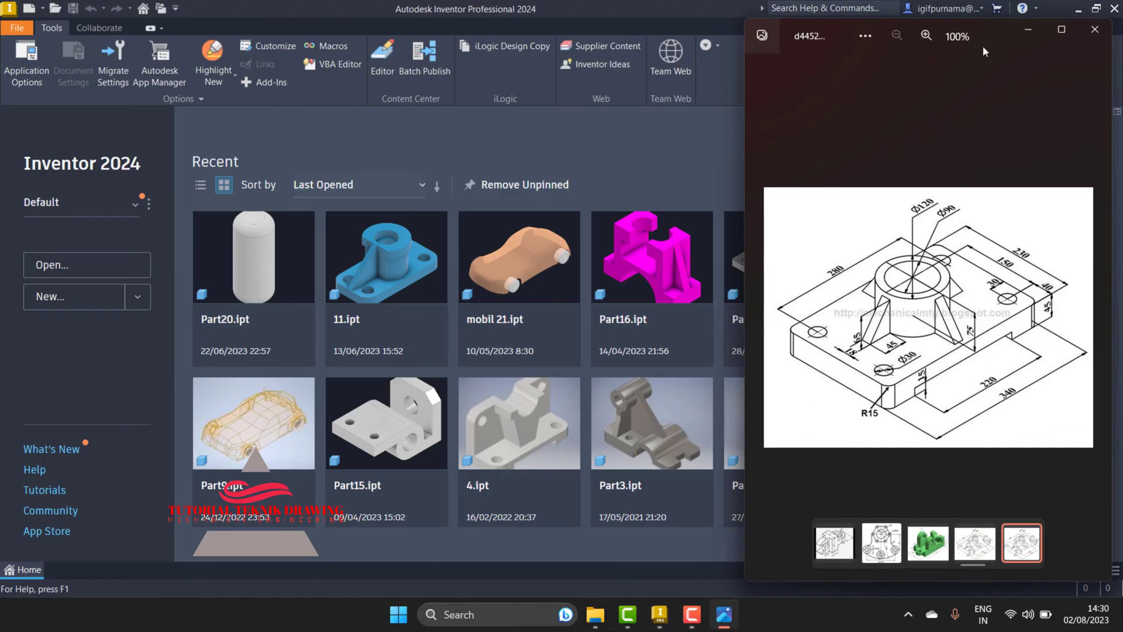
click(926, 35)
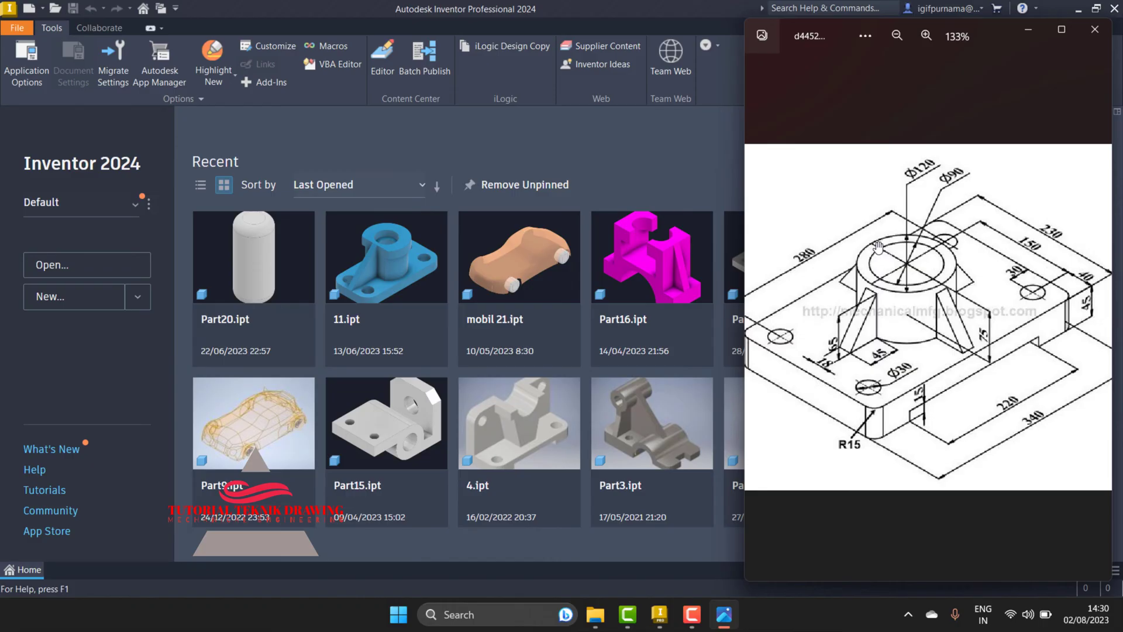
click(594, 145)
Step: Create a new part from the Metric Standard (mm).ipt template
click(106, 296)
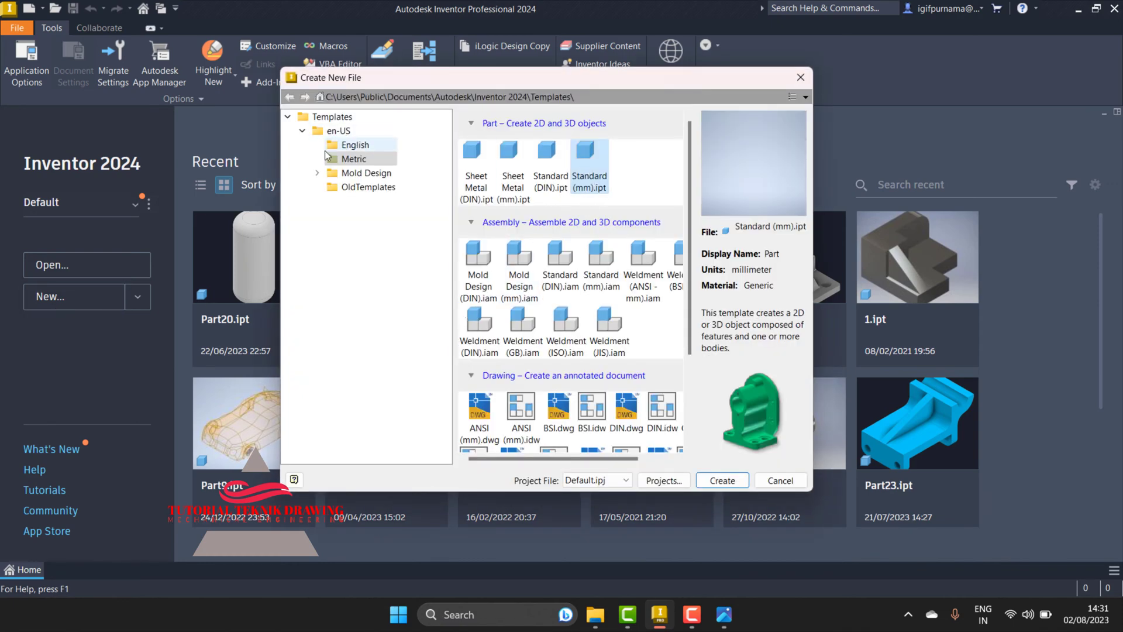
click(354, 160)
click(588, 176)
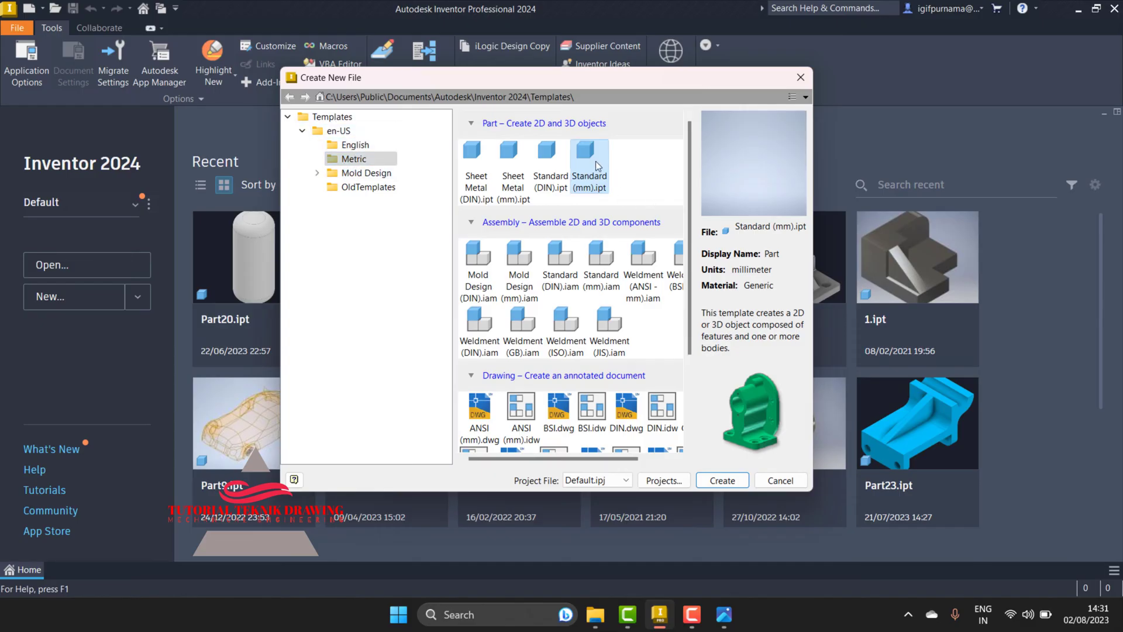
click(722, 480)
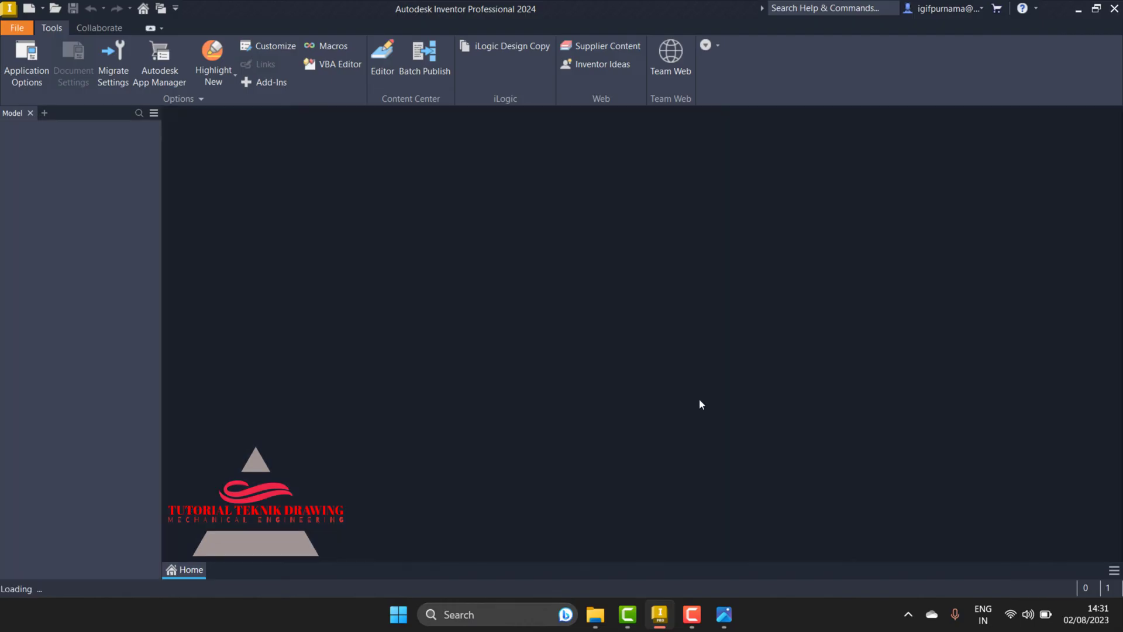
click(722, 621)
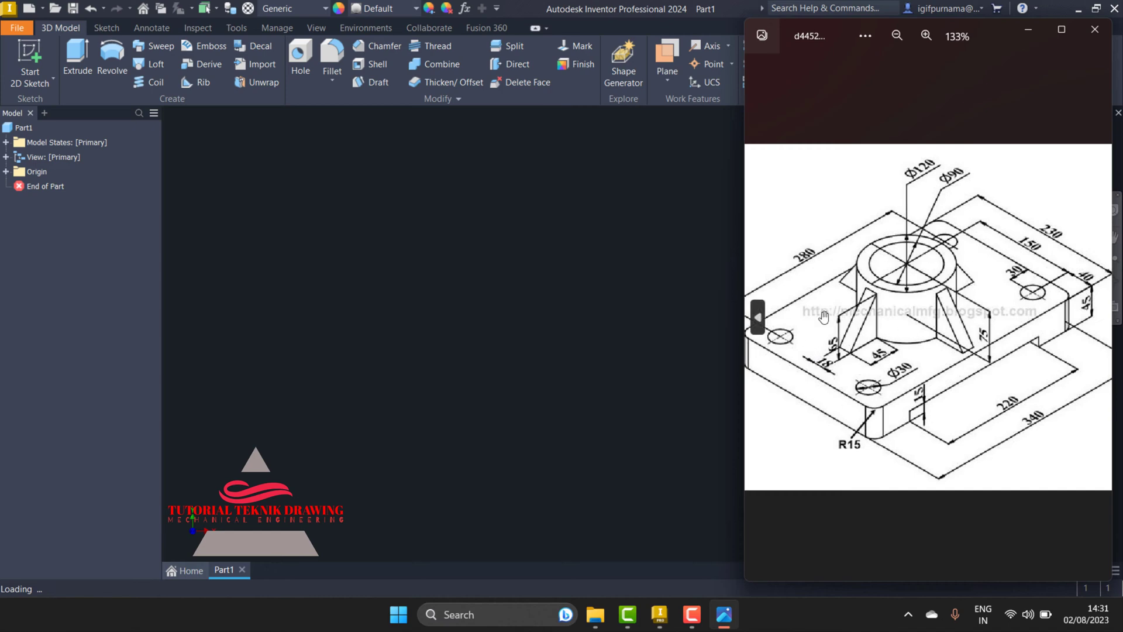
Step: Start a 2D sketch on the XZ origin plane
click(577, 290)
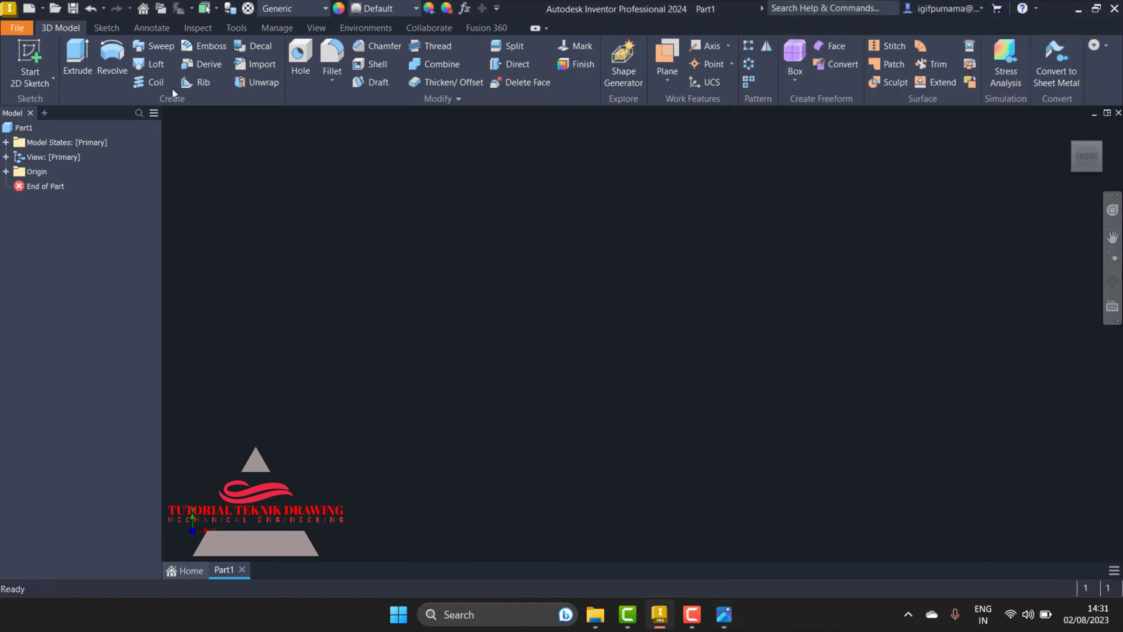
click(41, 80)
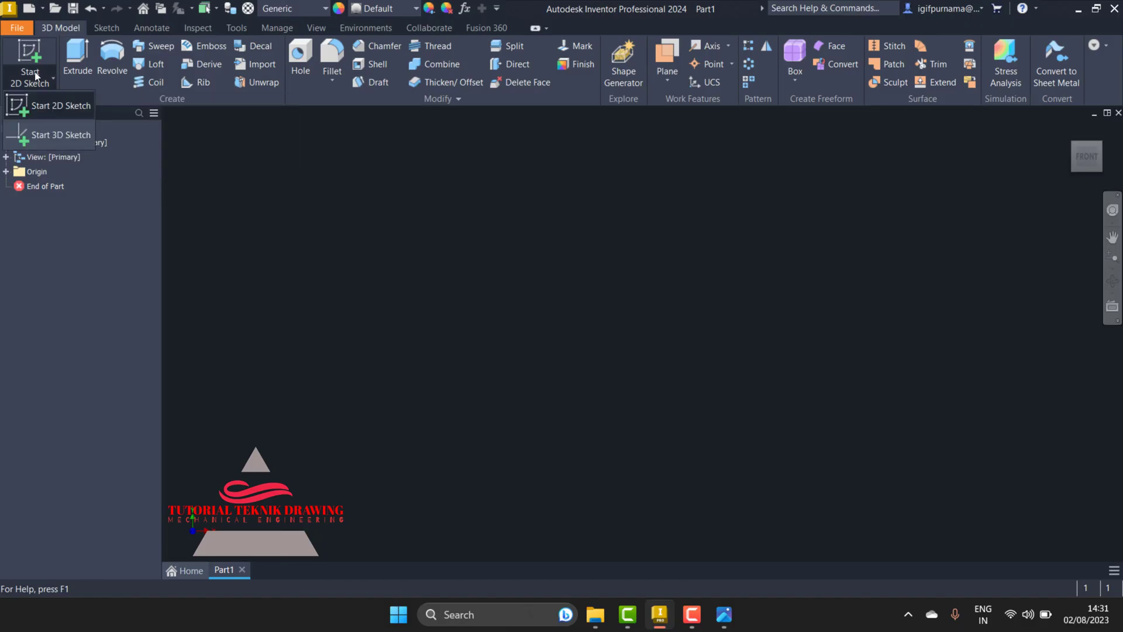
click(43, 108)
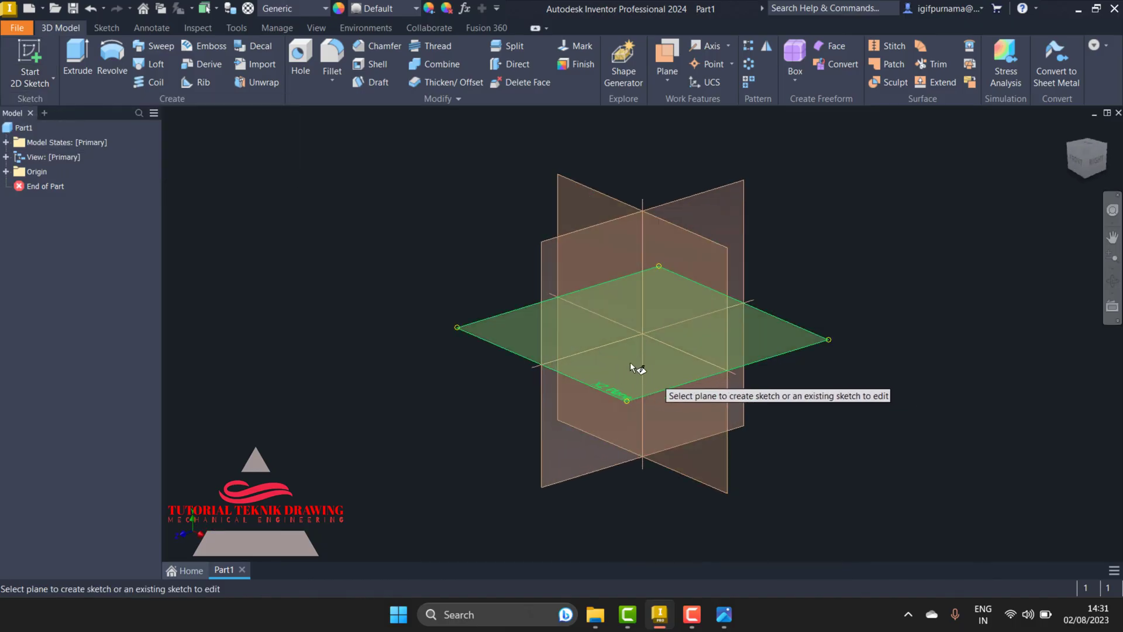
click(636, 366)
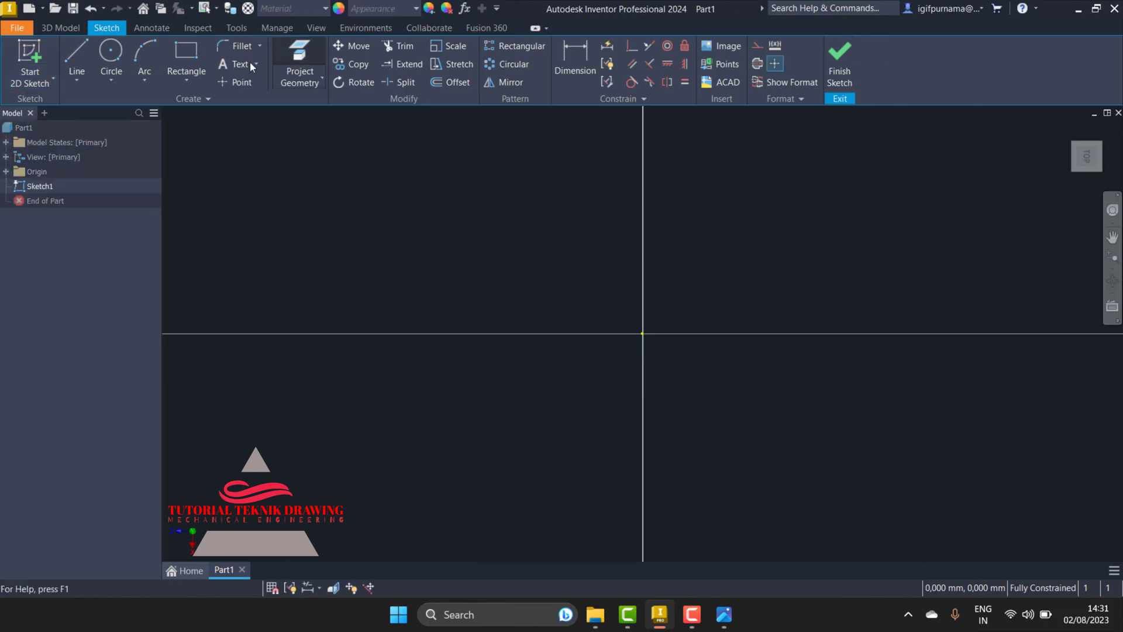
Step: Draw a two-point centre rectangle centred on the origin
click(180, 85)
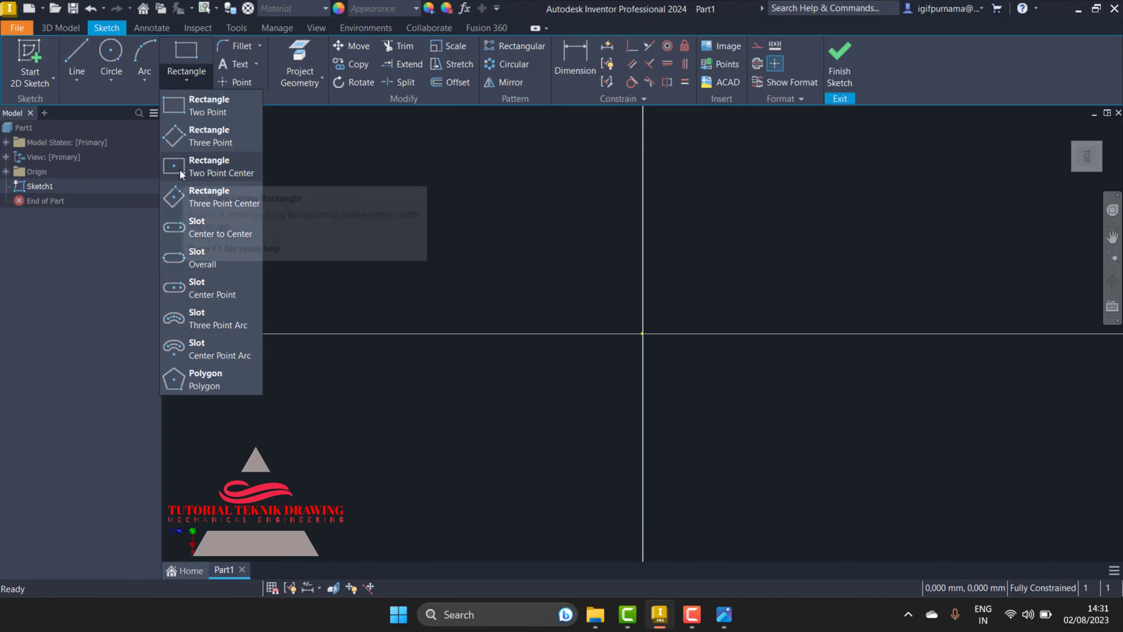
click(217, 173)
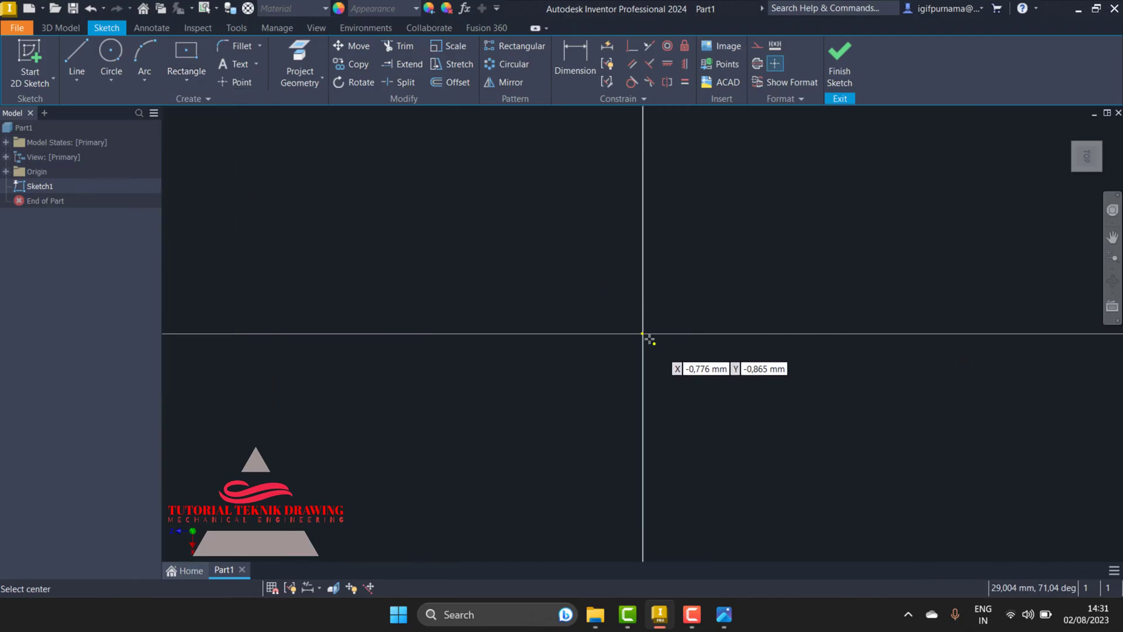
click(643, 333)
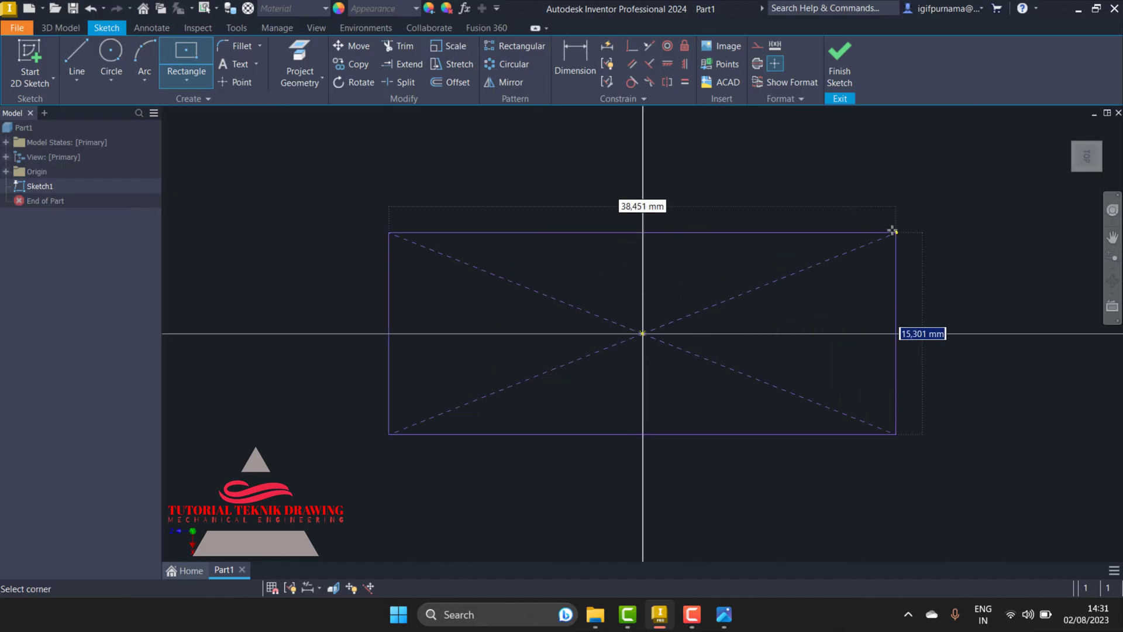
click(890, 225)
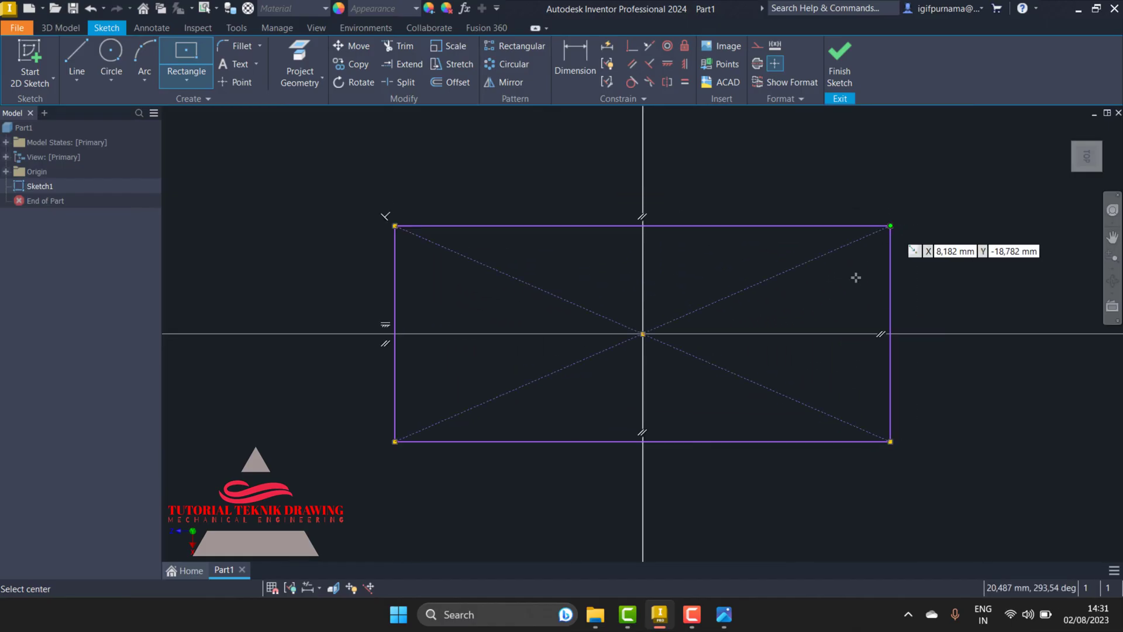
click(724, 614)
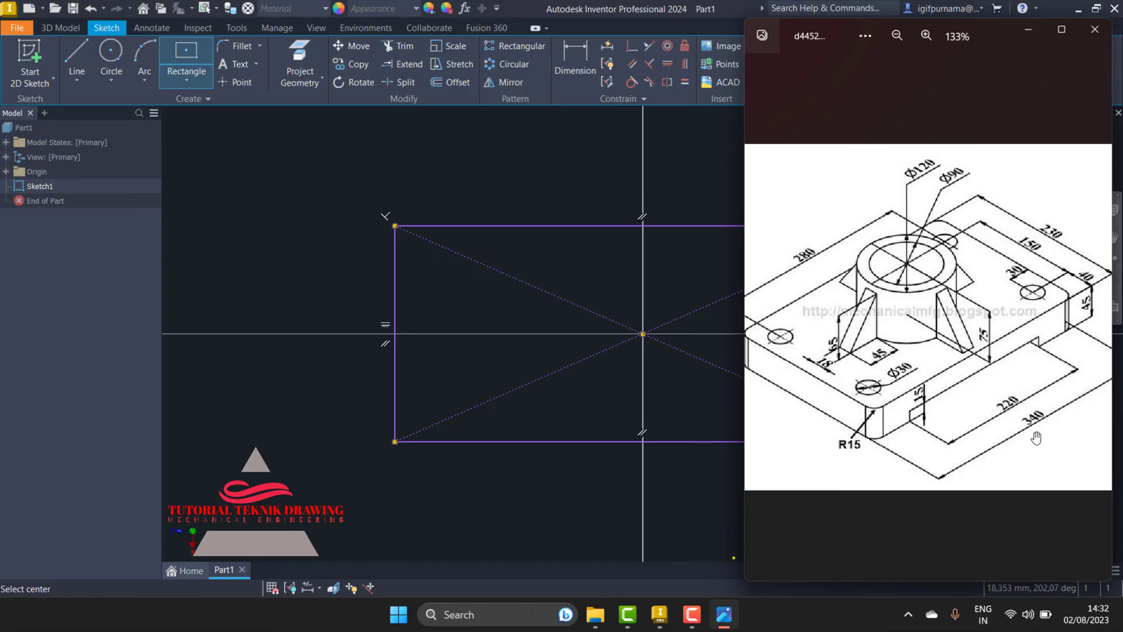
click(1028, 30)
Step: Dimension the rectangle's top edge to 340 mm
click(570, 55)
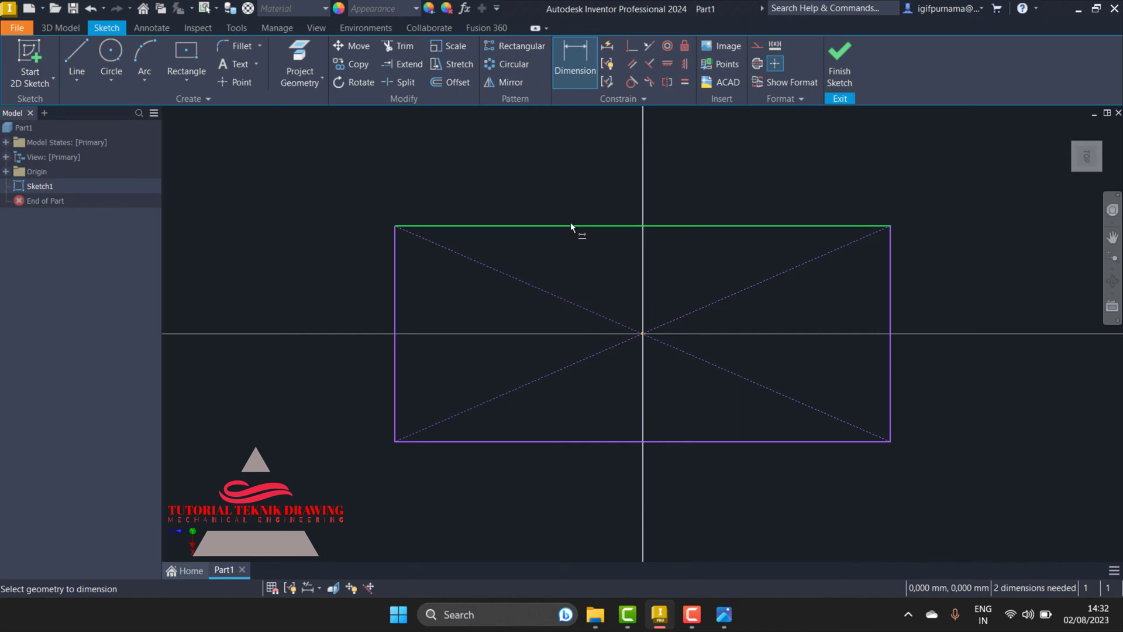
click(571, 225)
click(576, 191)
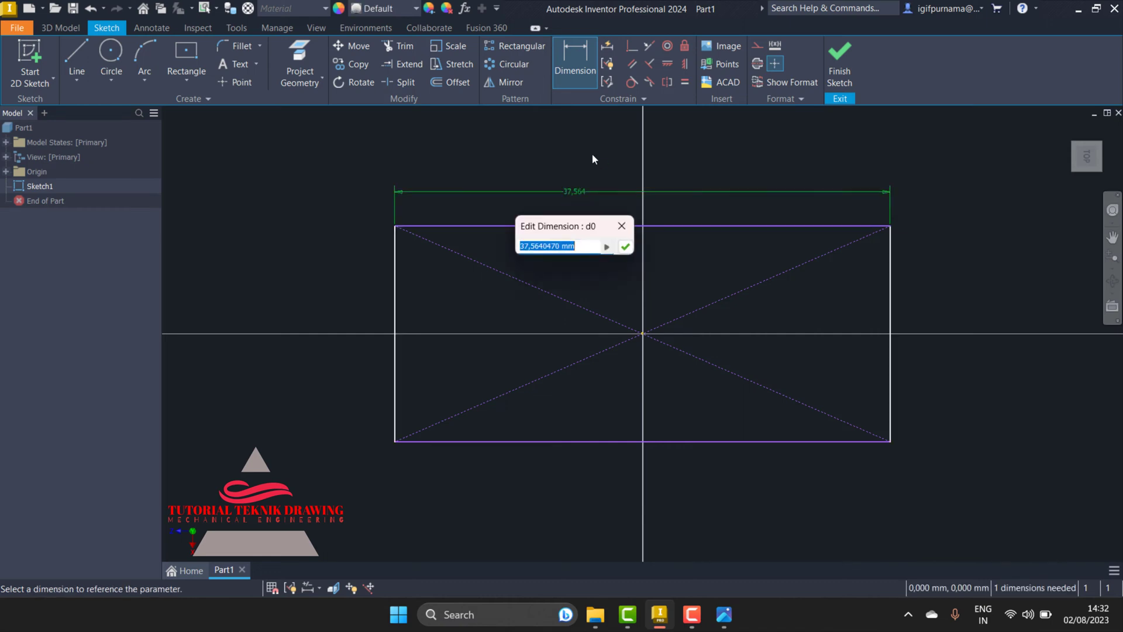
text(340)
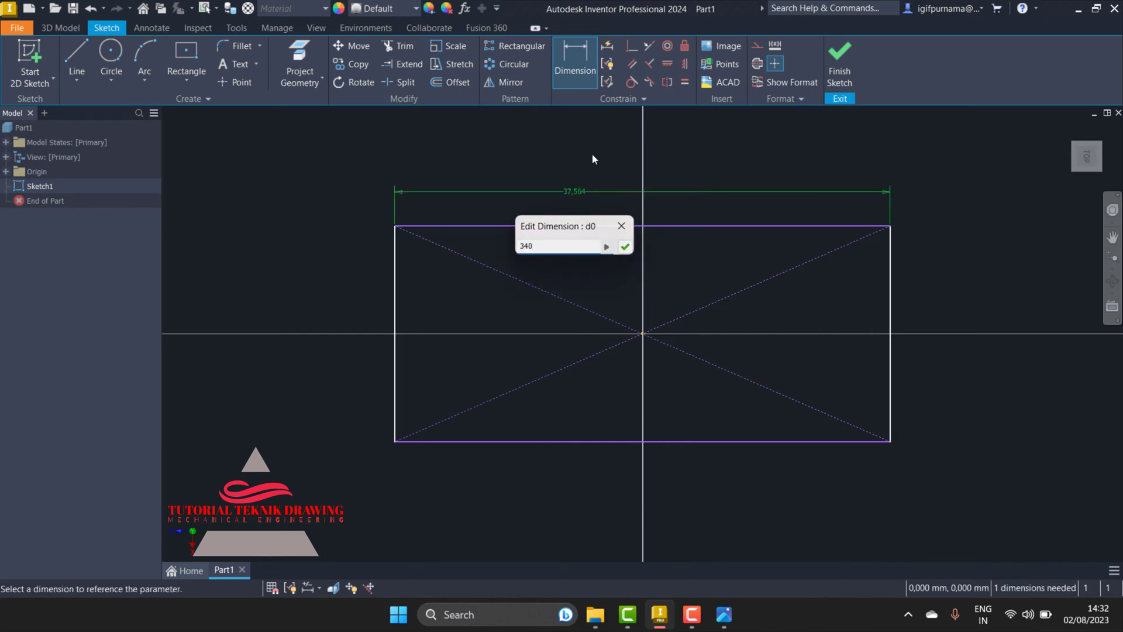
key(Return)
click(1086, 155)
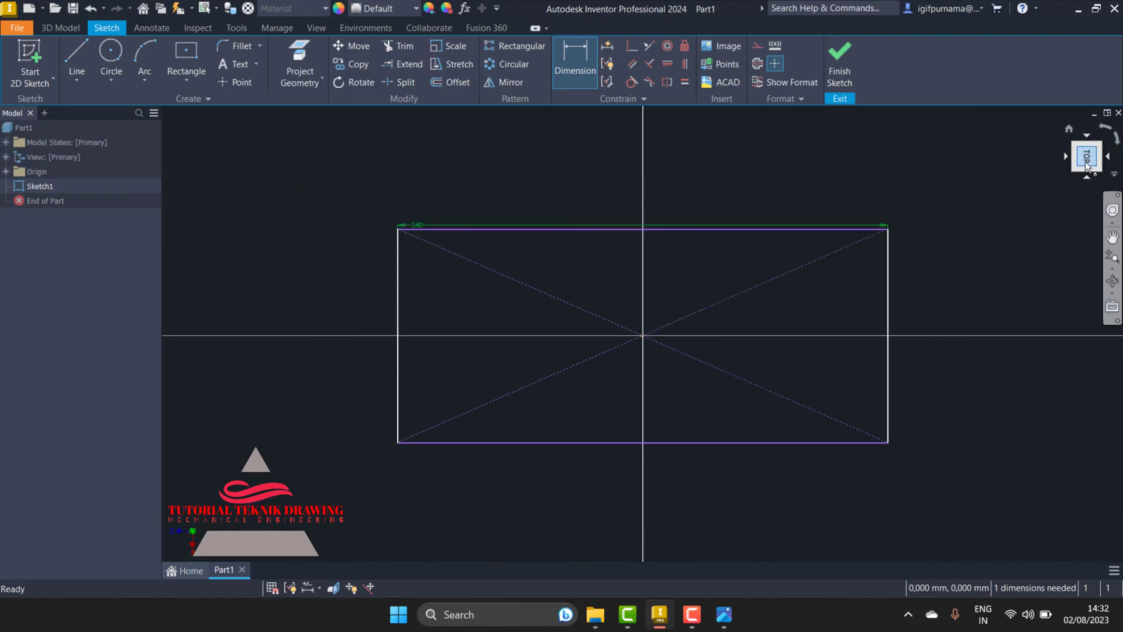
click(724, 615)
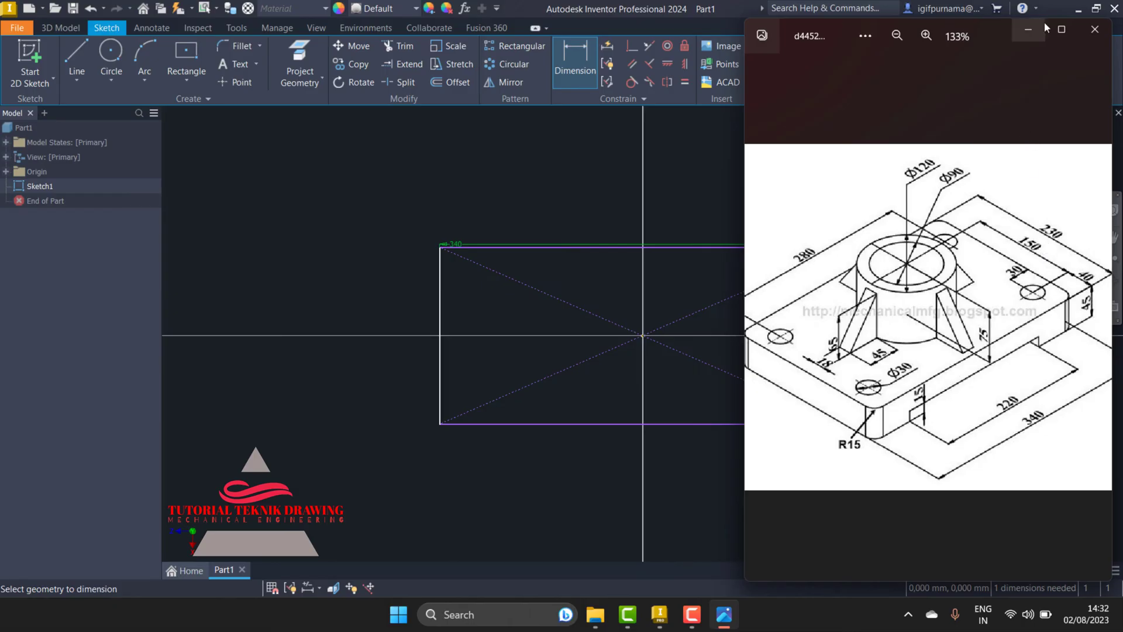
click(1028, 30)
Step: Dimension the rectangle's left edge to 230 mm
click(439, 342)
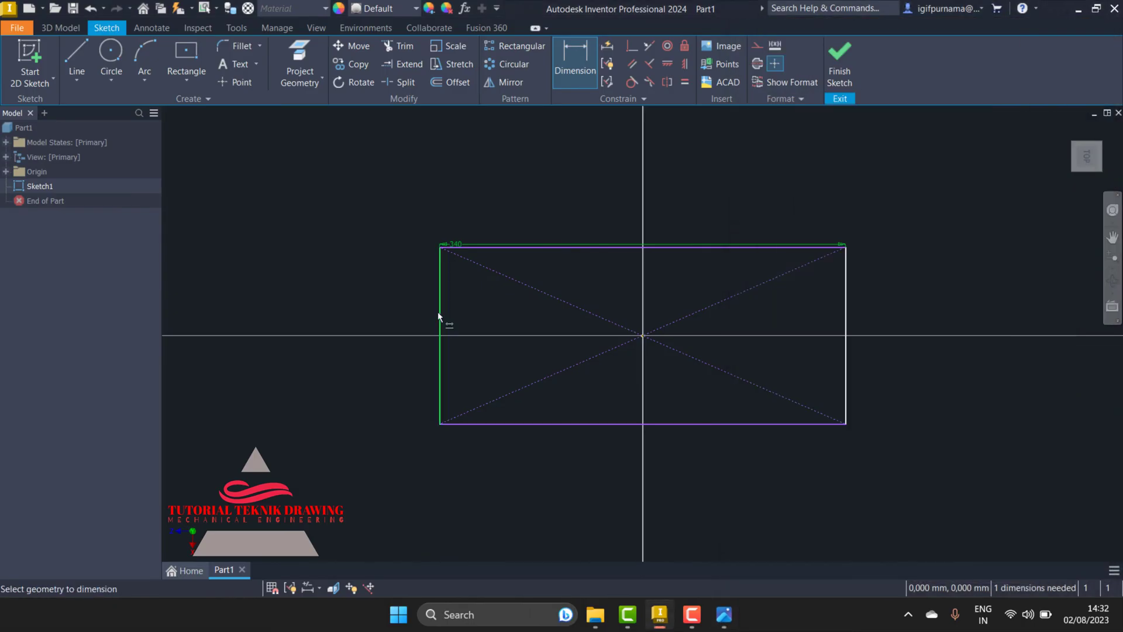
click(416, 304)
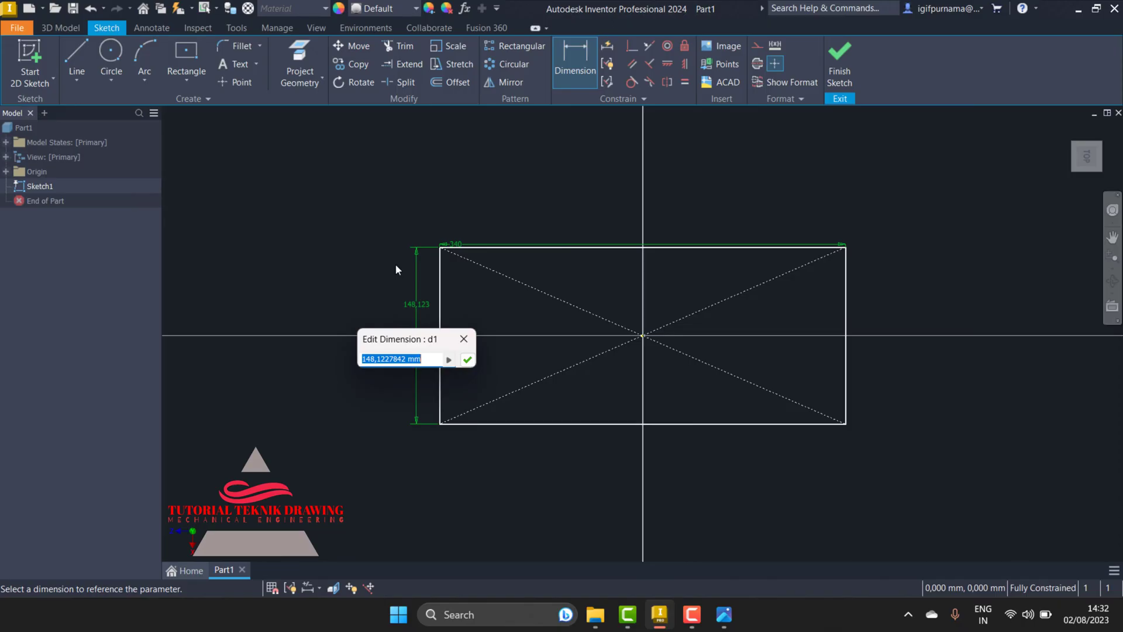
text(230)
key(Return)
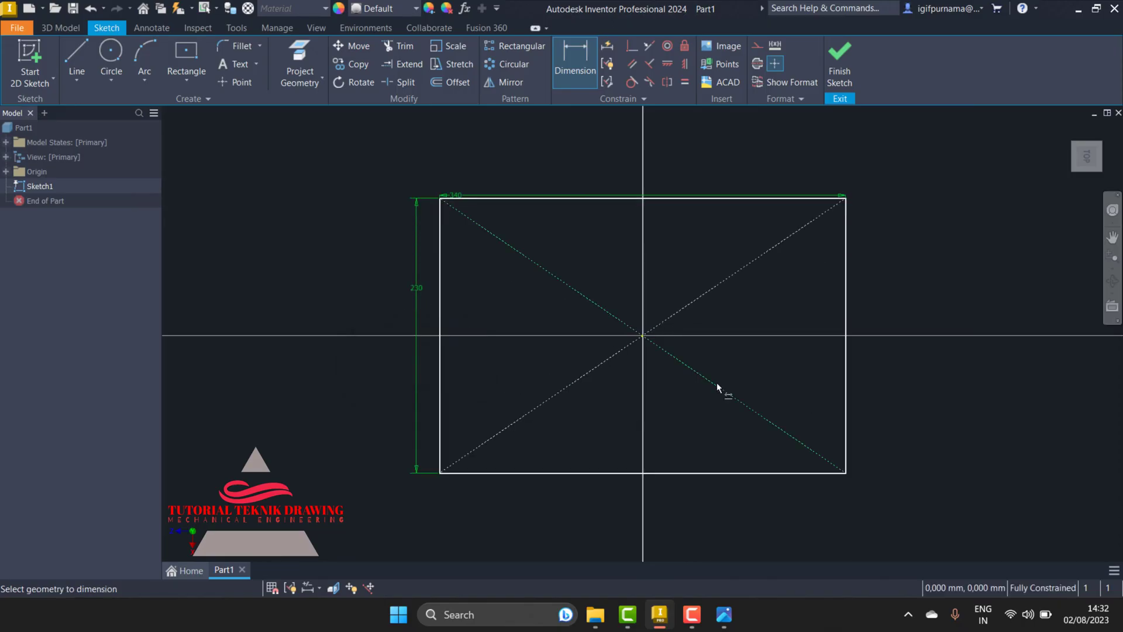
click(724, 614)
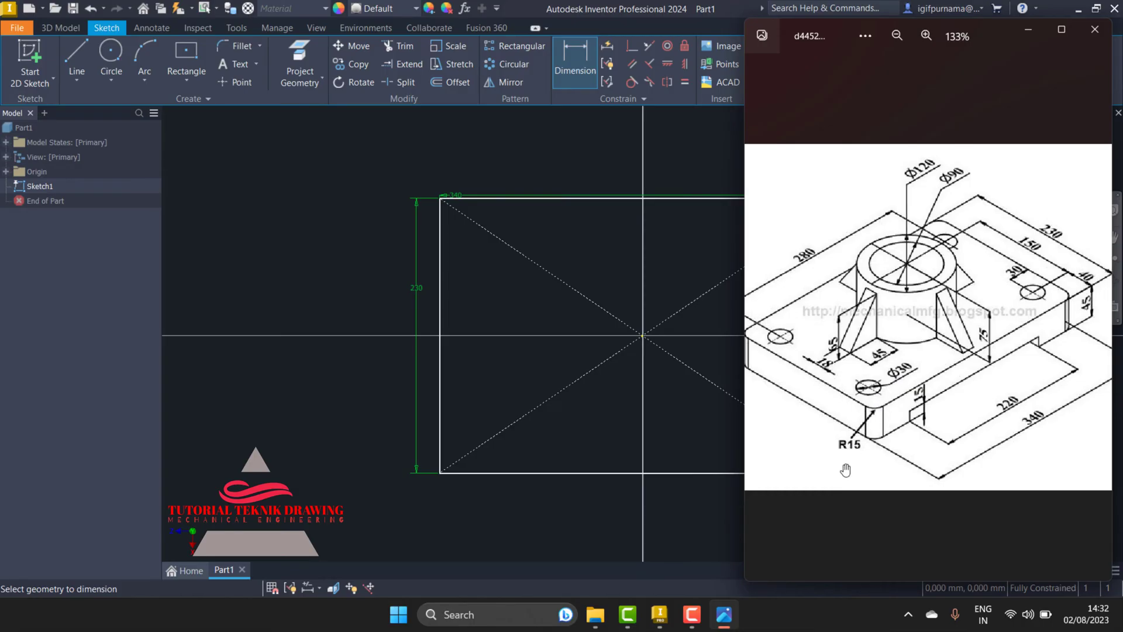
drag(886, 403, 936, 374)
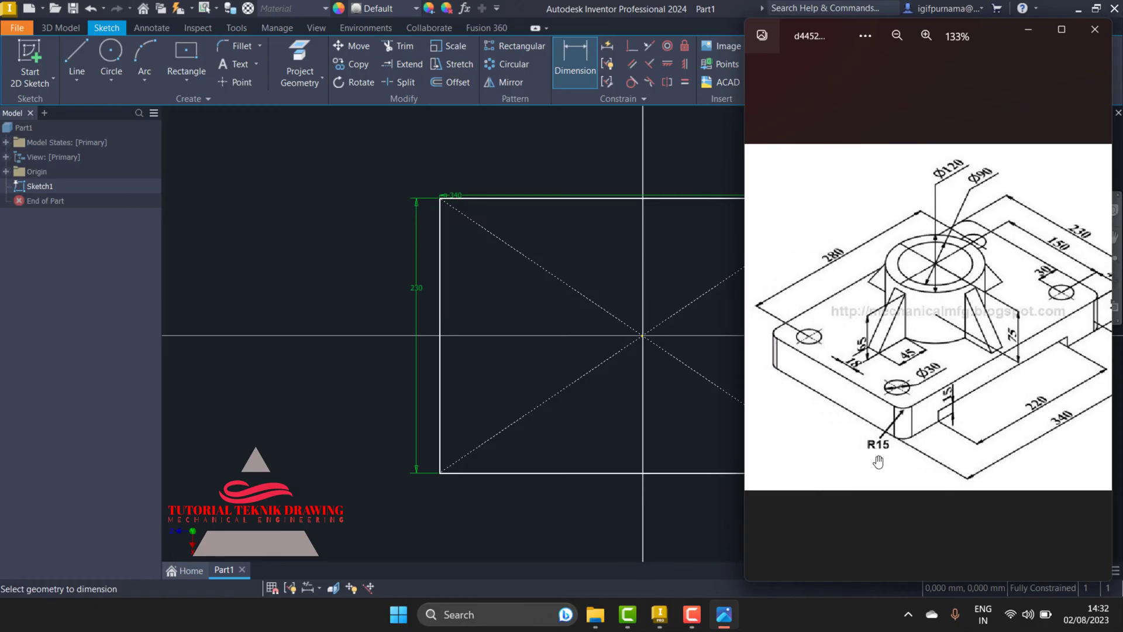
click(272, 240)
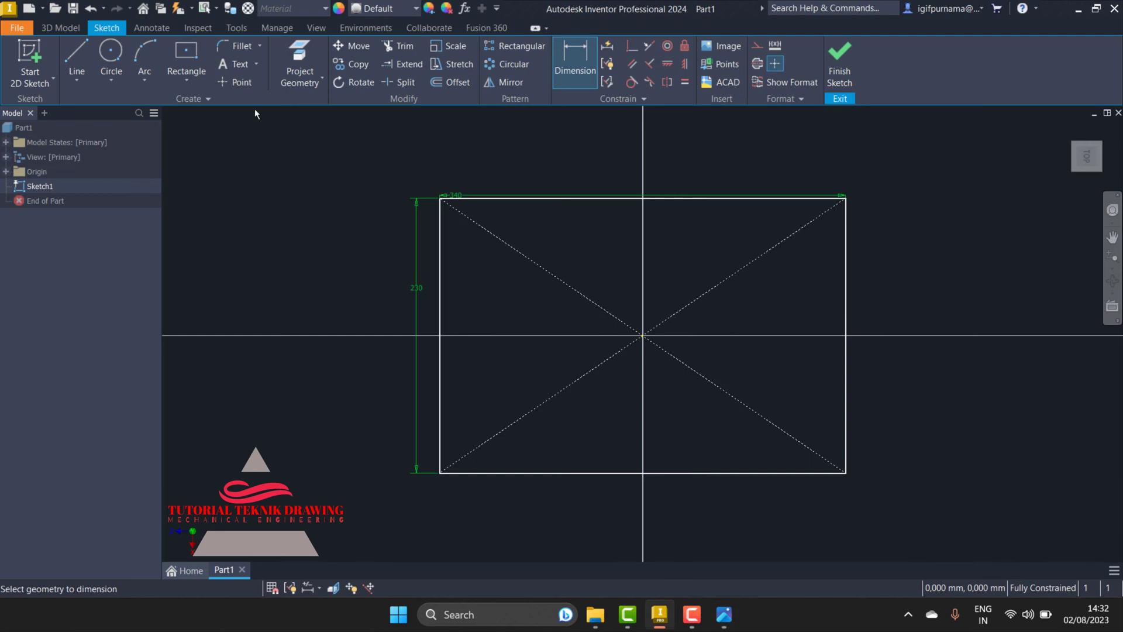
Step: Fillet all four rectangle corners with a 15 mm radius
click(236, 44)
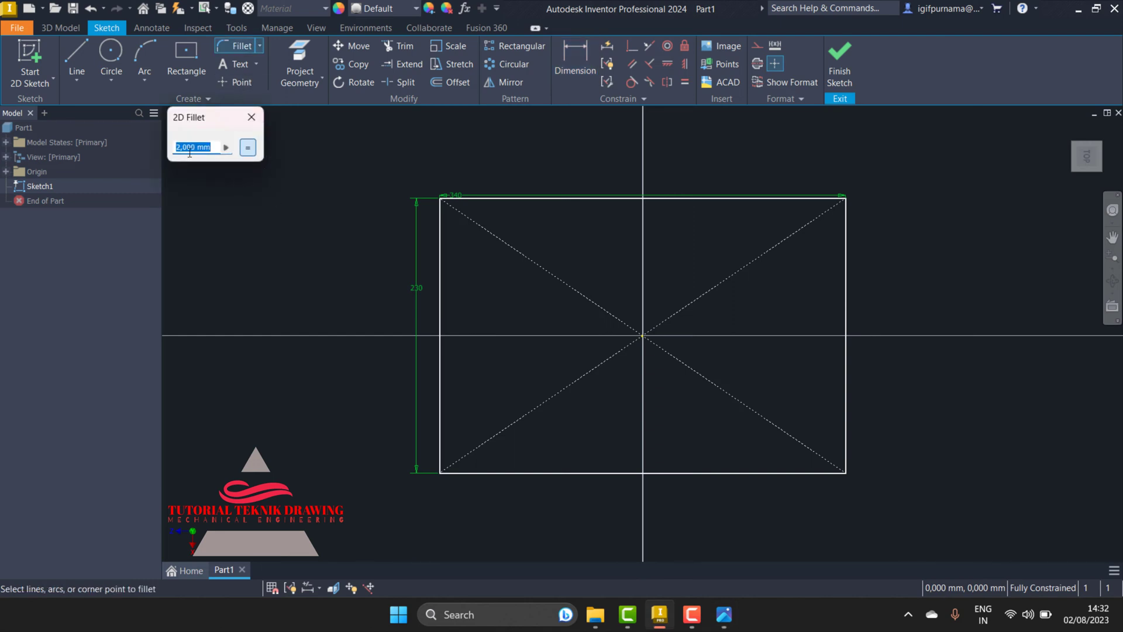
text(1)
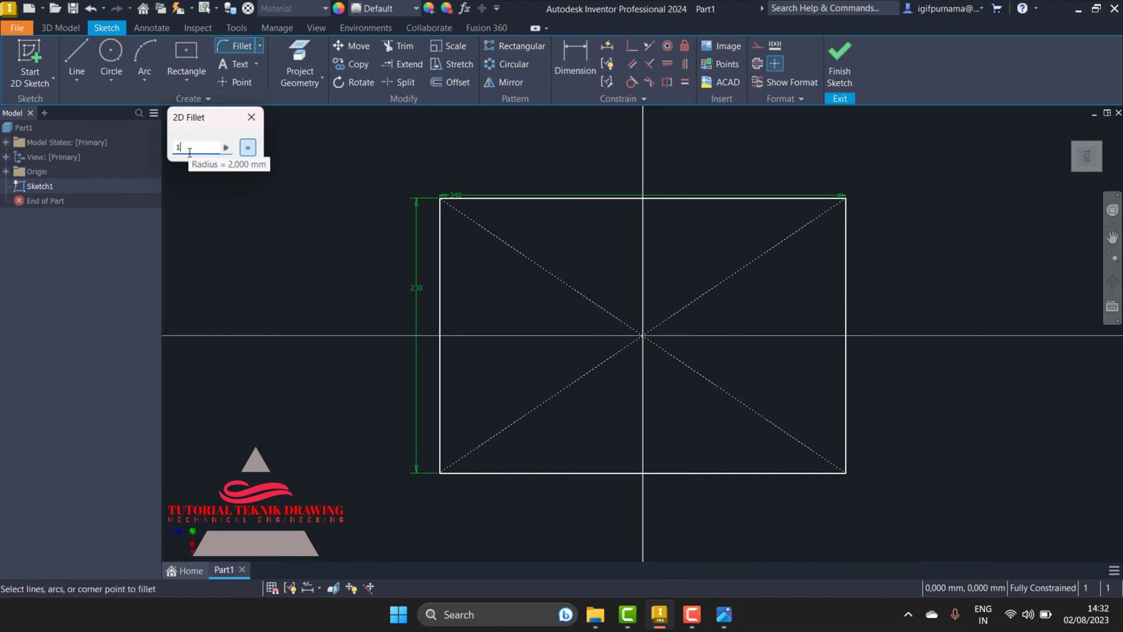
text(5)
click(442, 218)
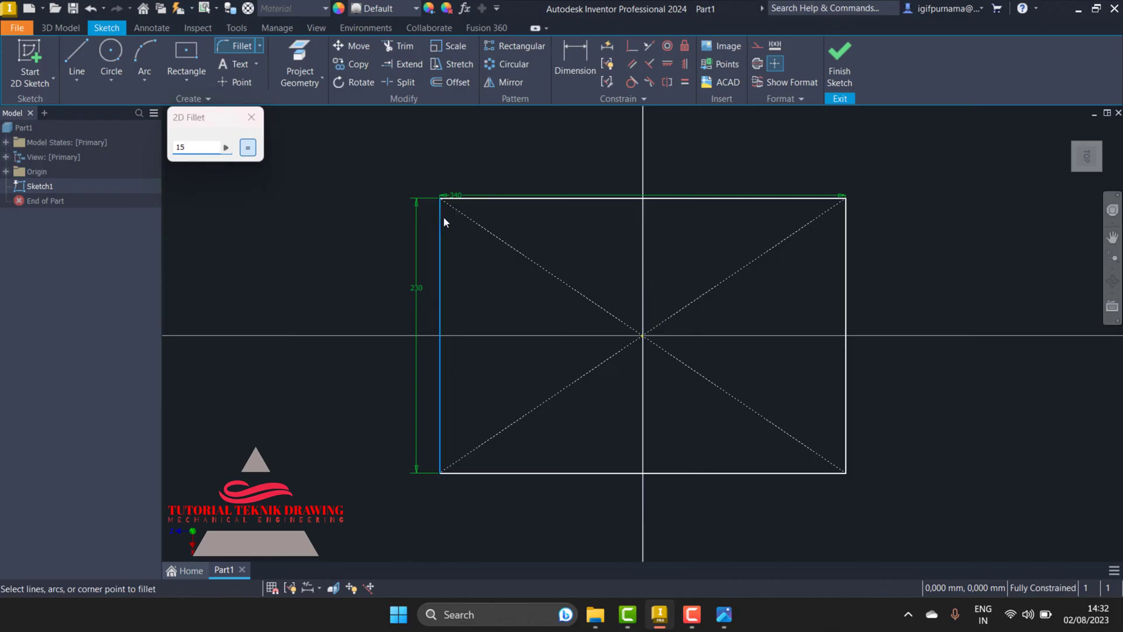
click(460, 198)
click(845, 233)
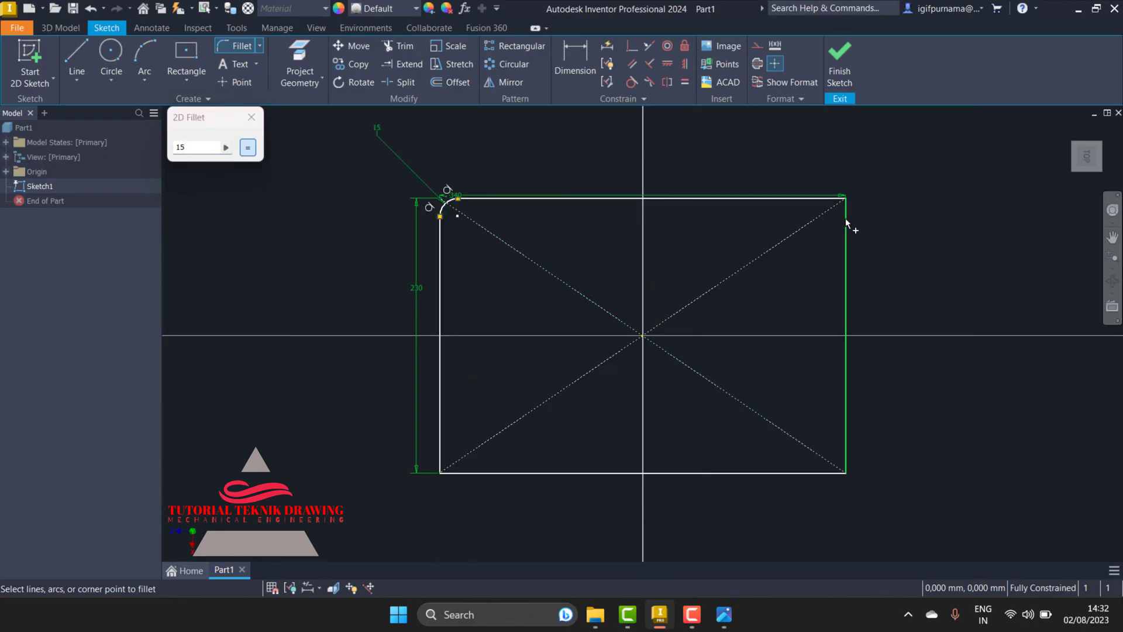
click(813, 198)
click(820, 474)
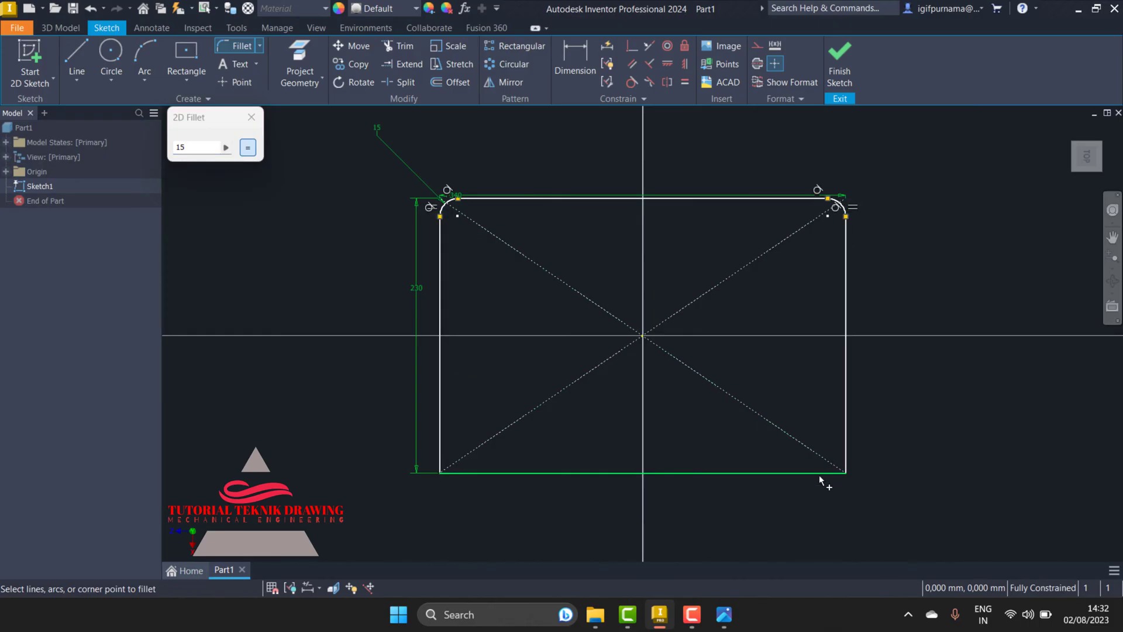
click(846, 458)
click(485, 474)
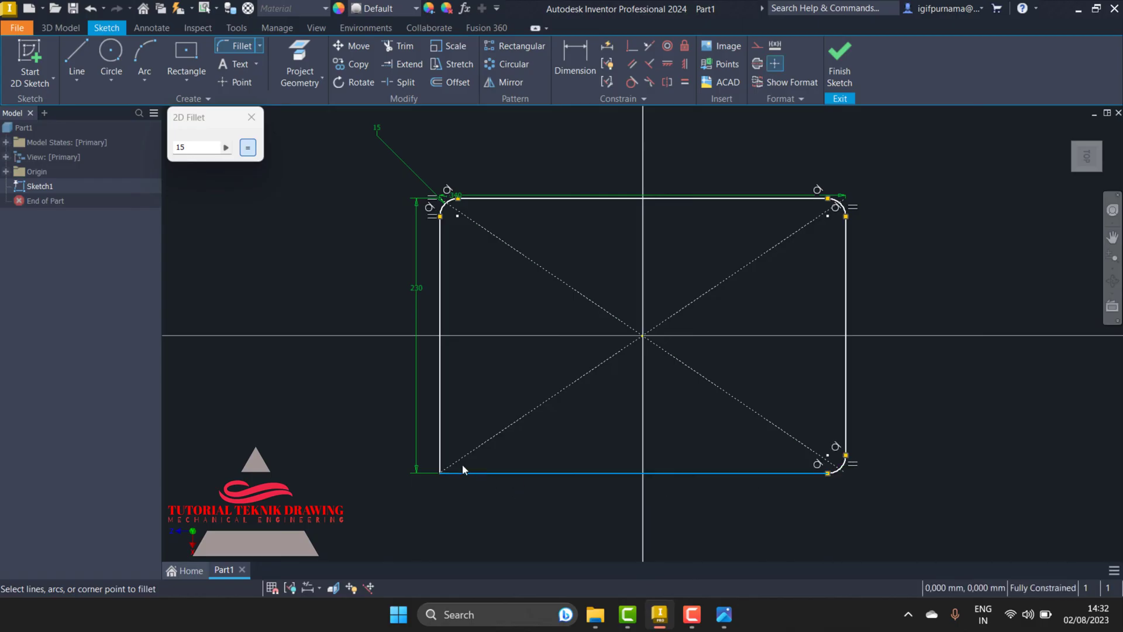
click(440, 441)
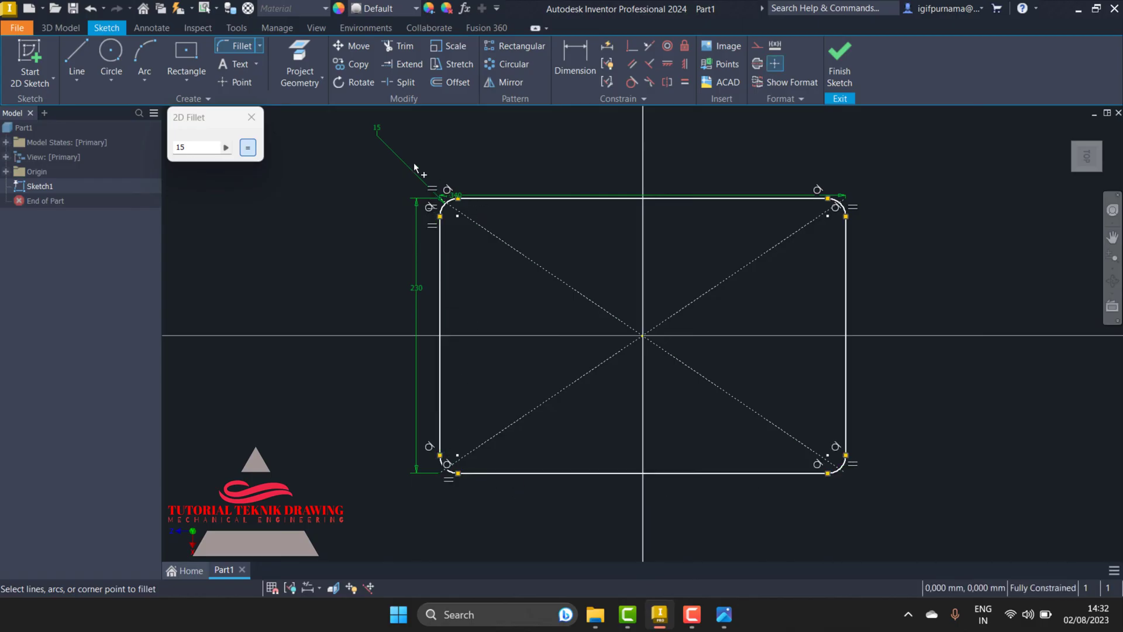
click(252, 117)
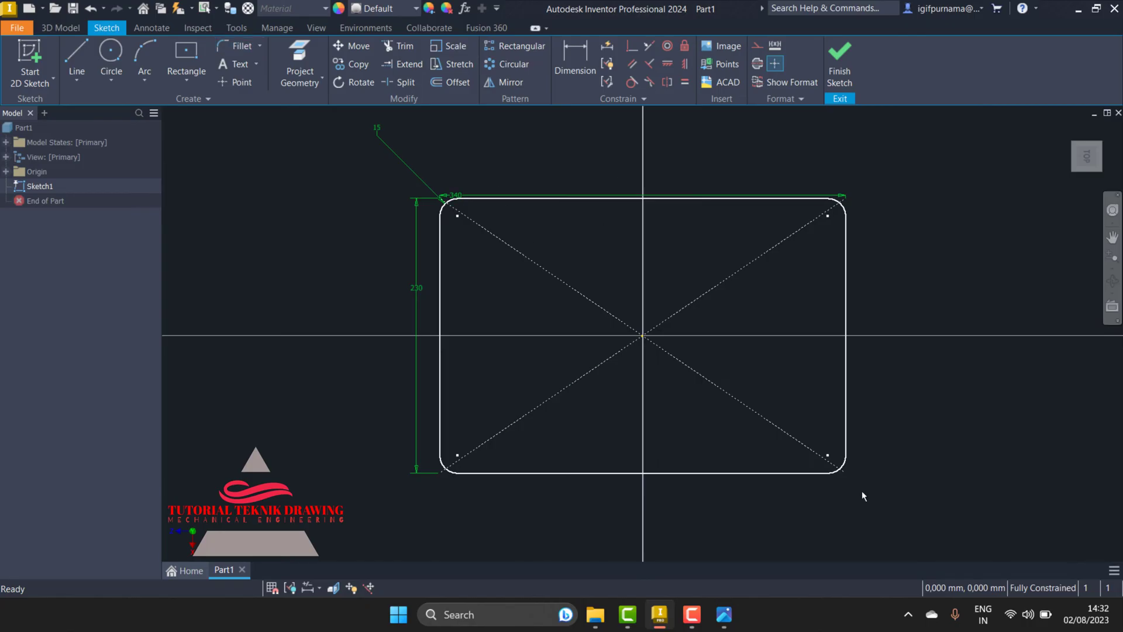
click(732, 624)
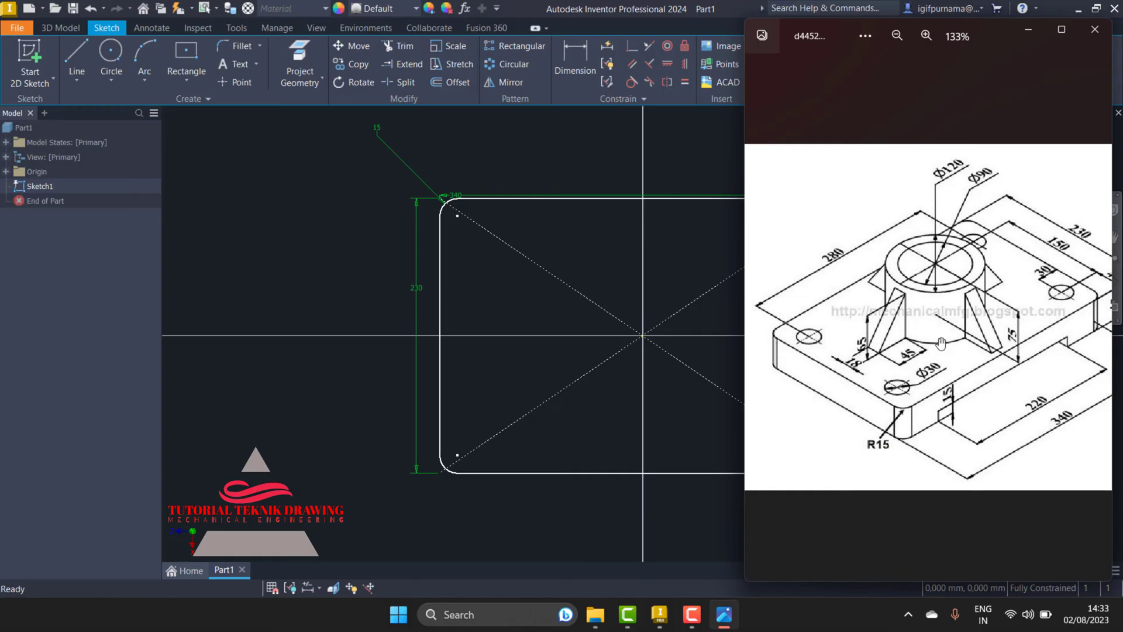
Step: Draw a circle near the bottom-right corner of the rectangle
drag(941, 344, 925, 343)
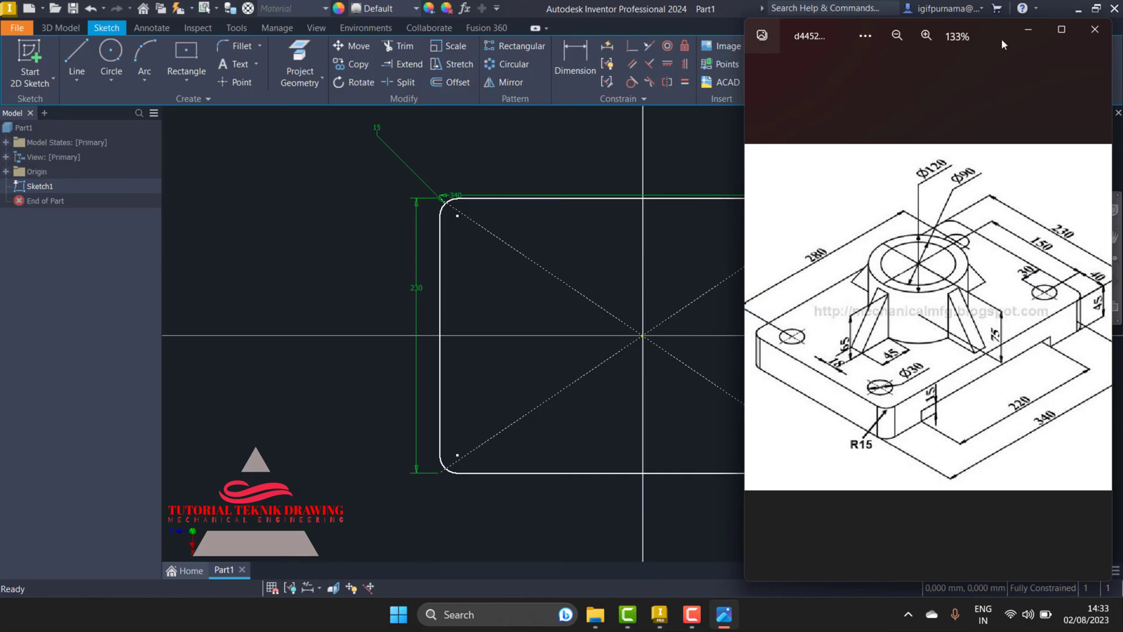
click(1021, 37)
click(111, 55)
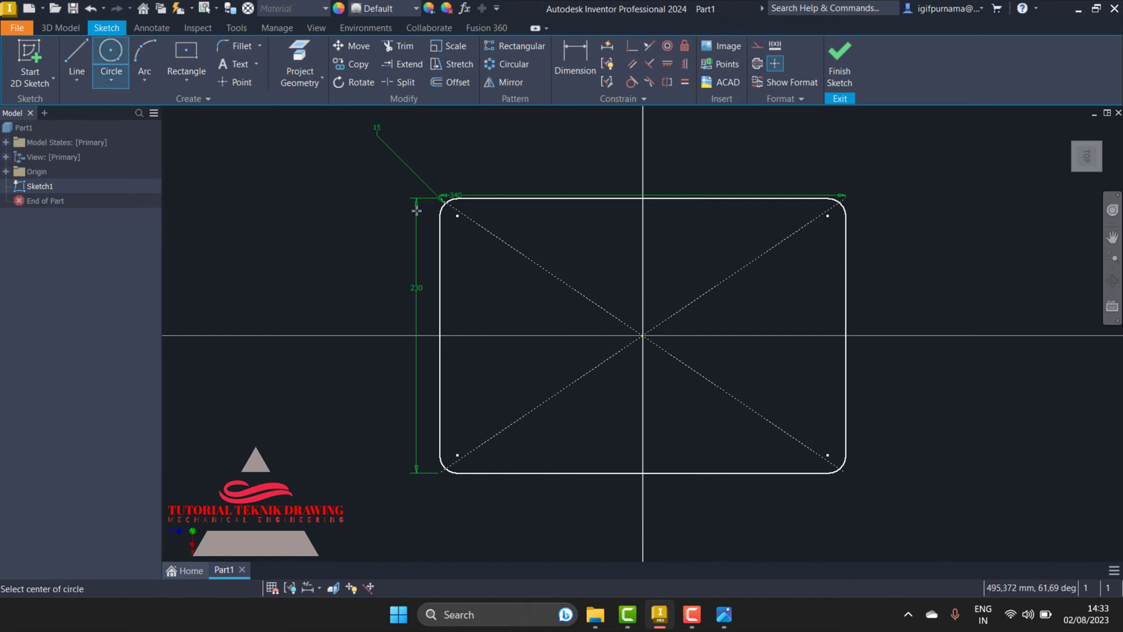
click(802, 430)
text(30)
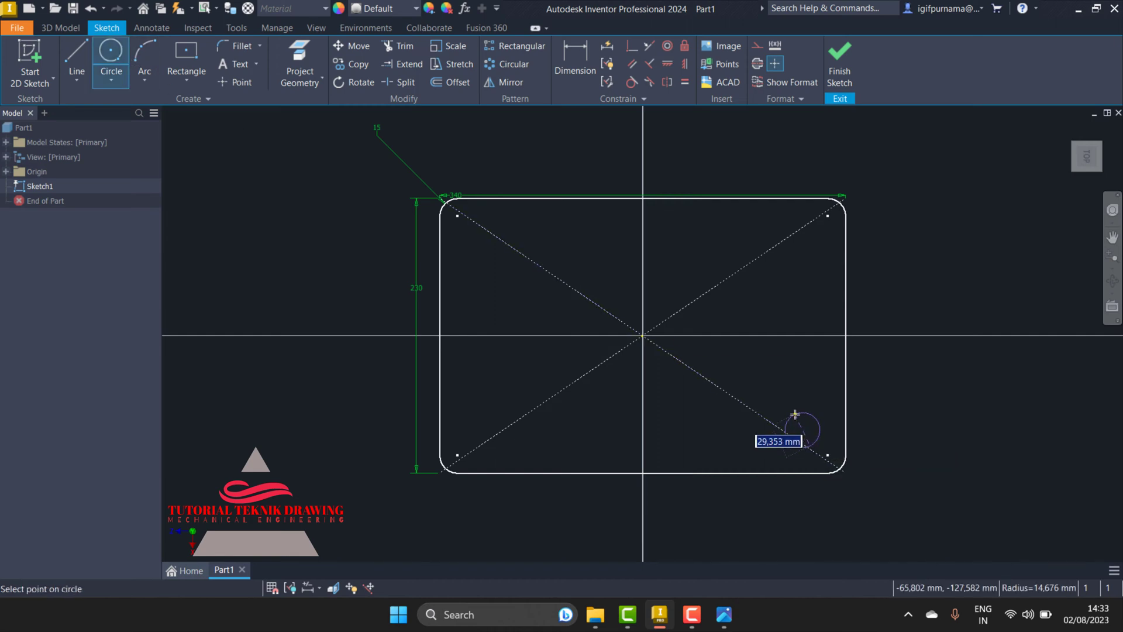
key(Return)
Step: Dimension the circle's diameter to 30 mm
click(575, 61)
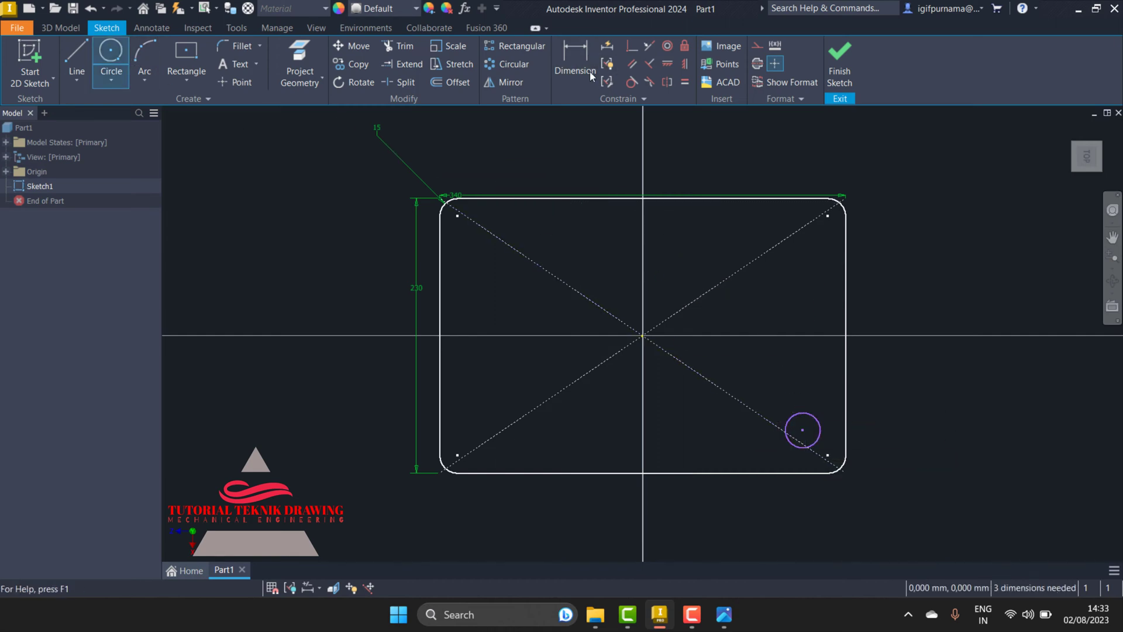
click(792, 413)
click(789, 393)
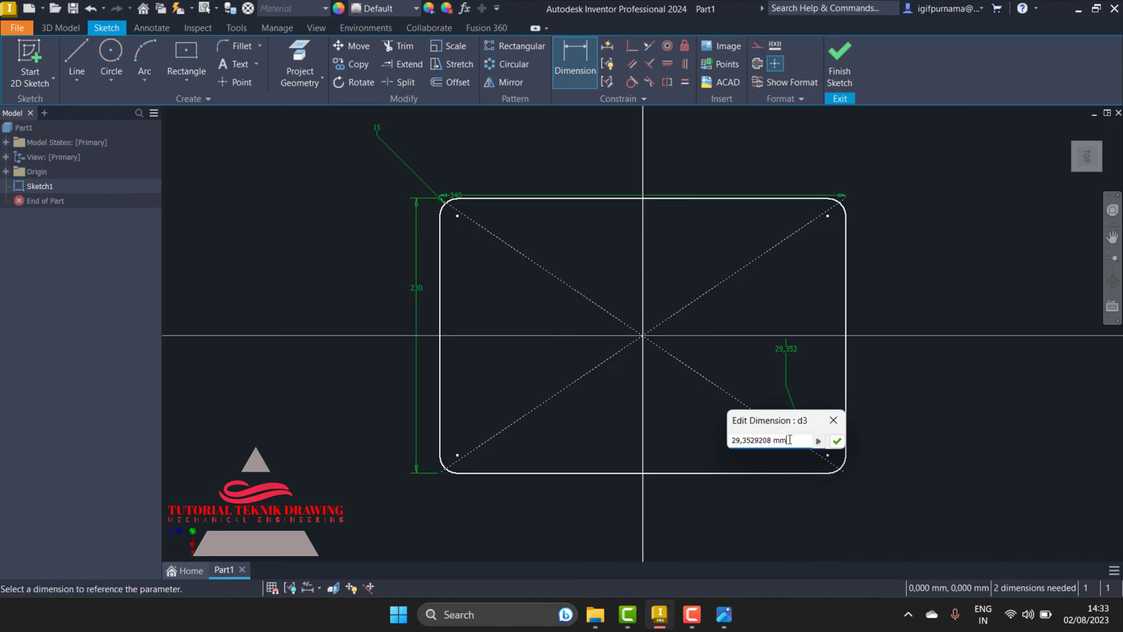
click(731, 618)
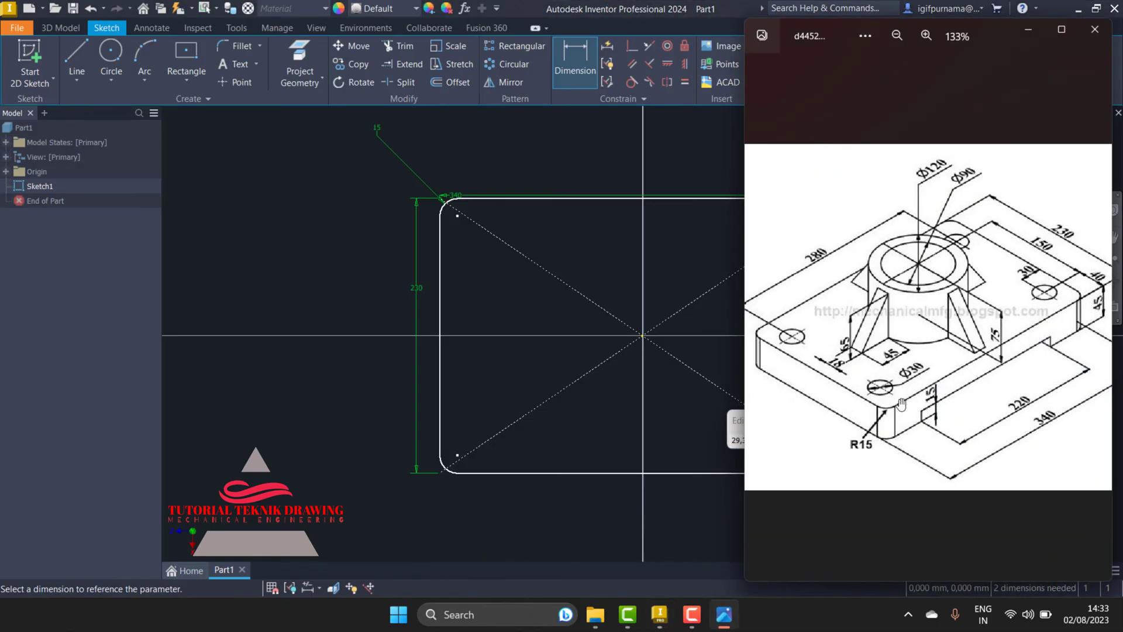
click(1018, 27)
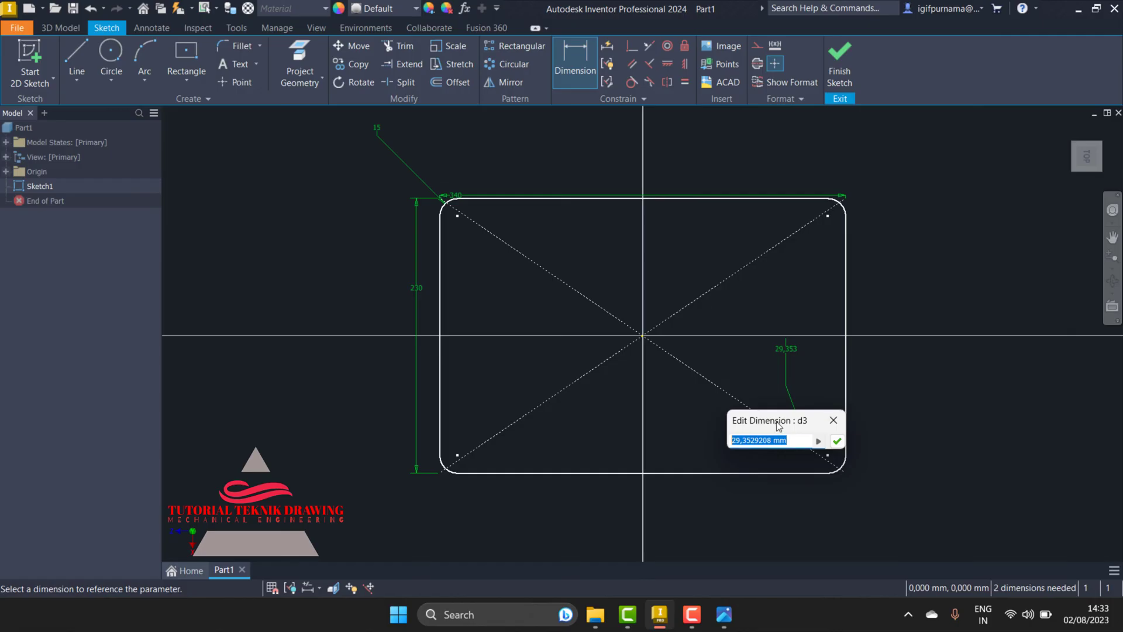
text(30)
key(Return)
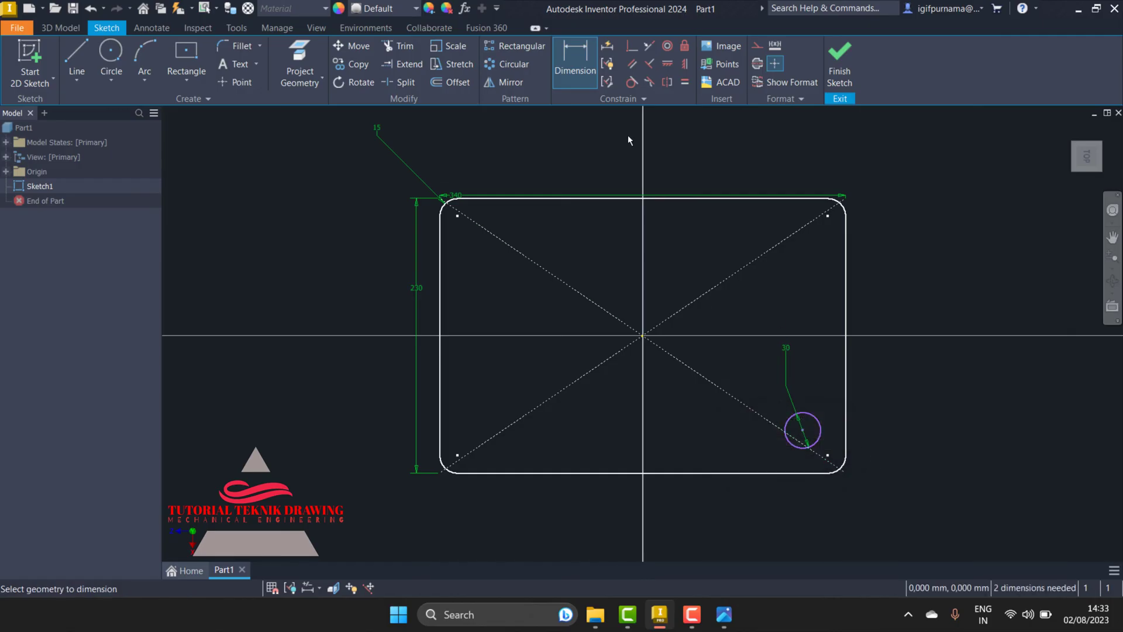
Step: Locate the circle 35 mm from the right edge and 30 mm from the bottom edge
click(814, 417)
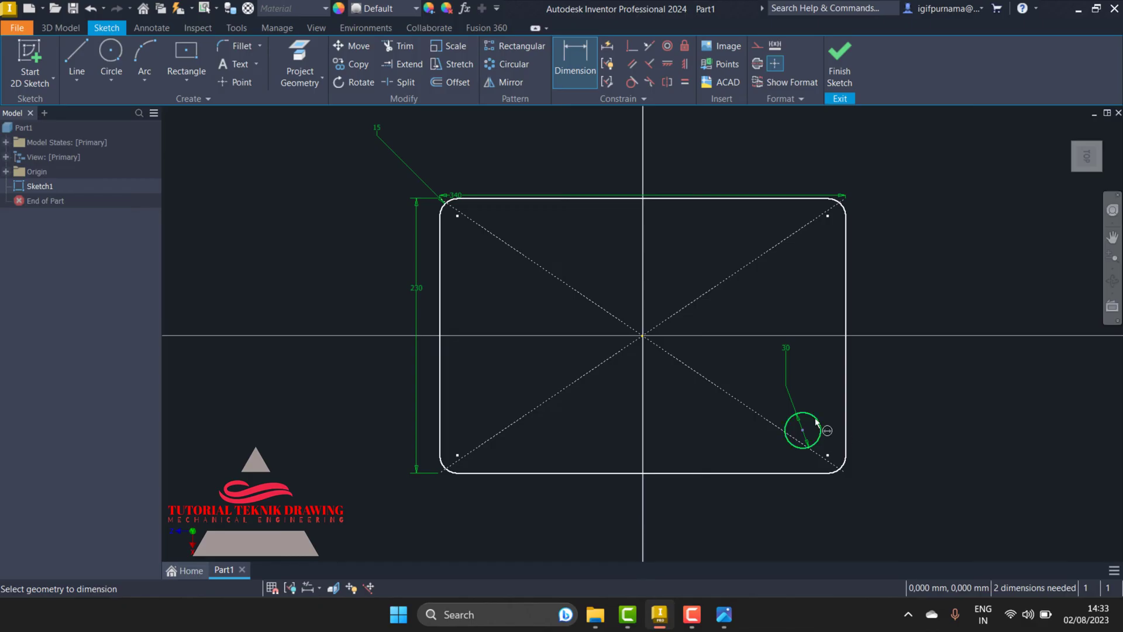
click(846, 428)
click(822, 522)
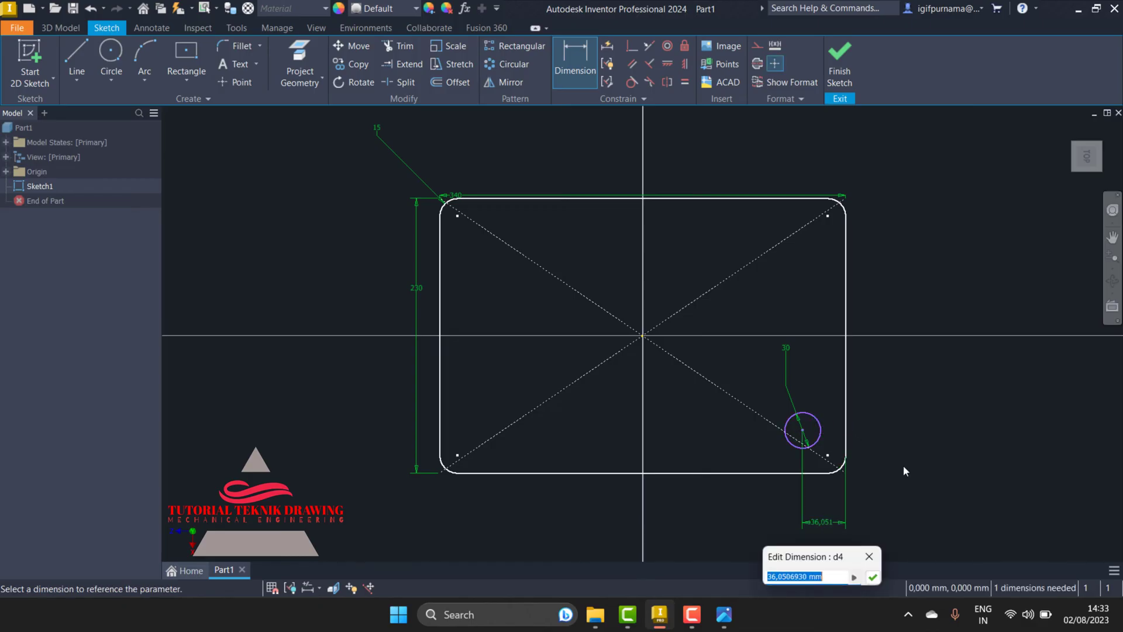
text(35)
key(Return)
click(726, 615)
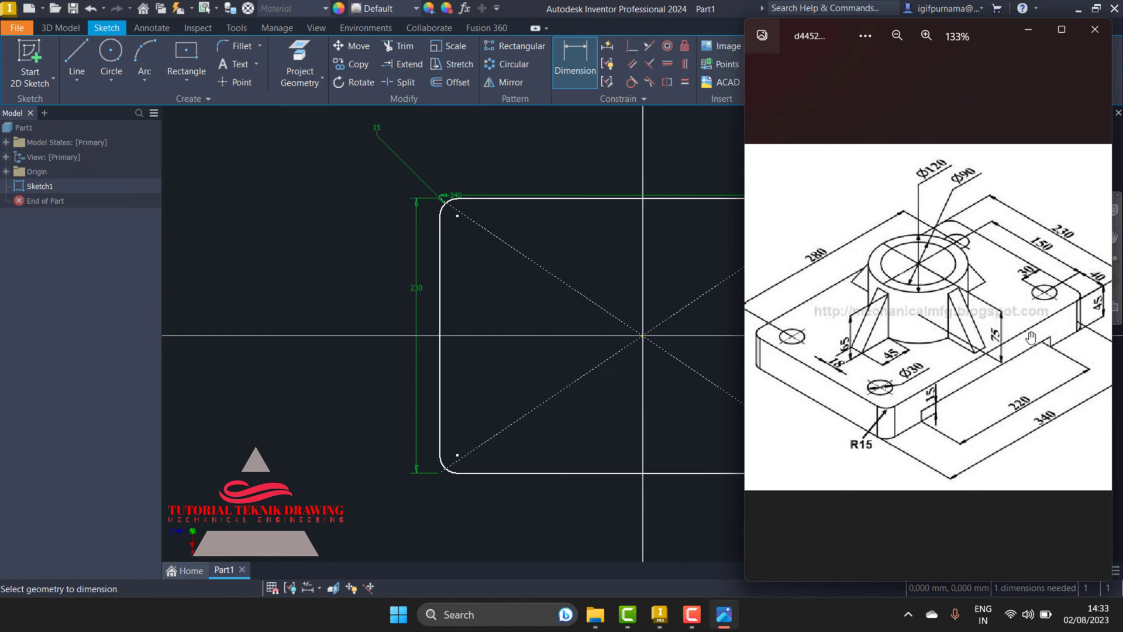
click(1029, 27)
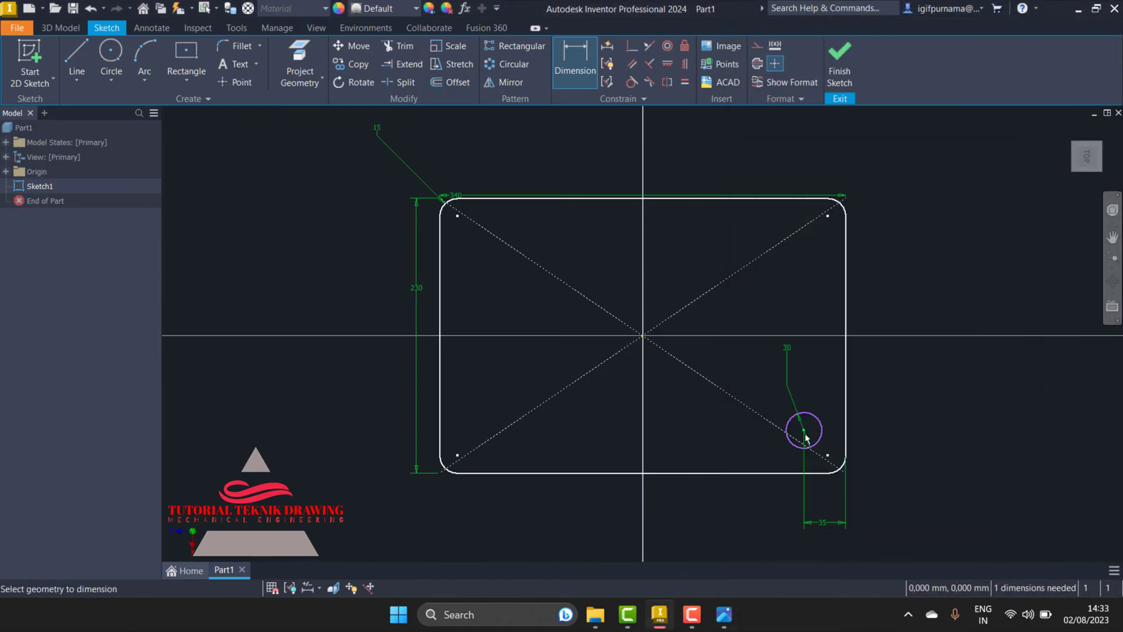
click(804, 431)
click(888, 451)
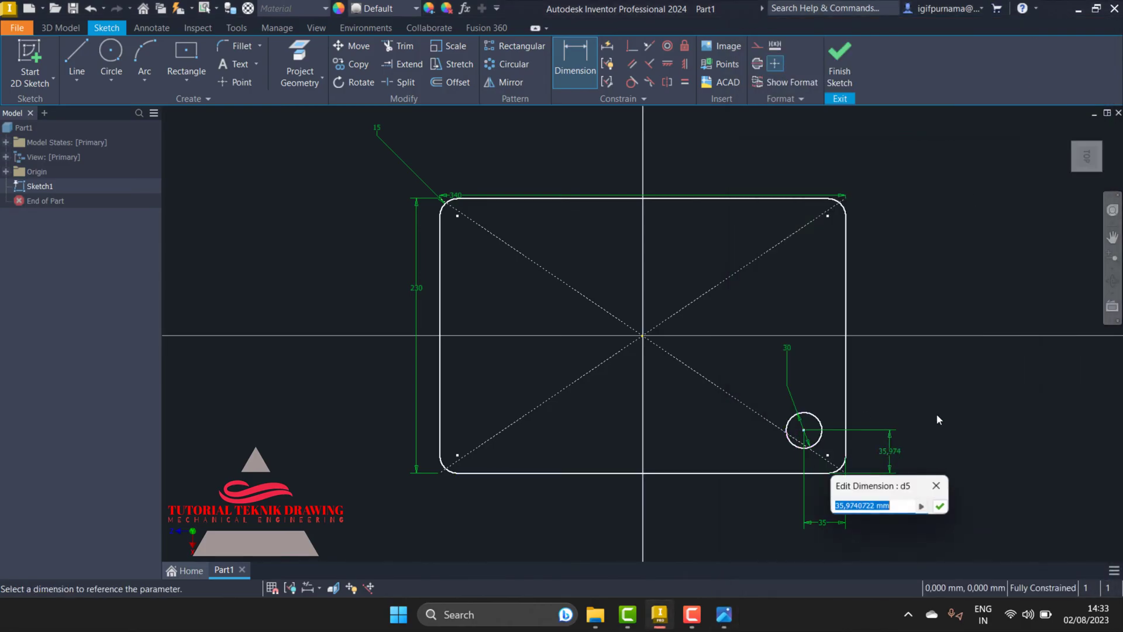
text(30)
key(Return)
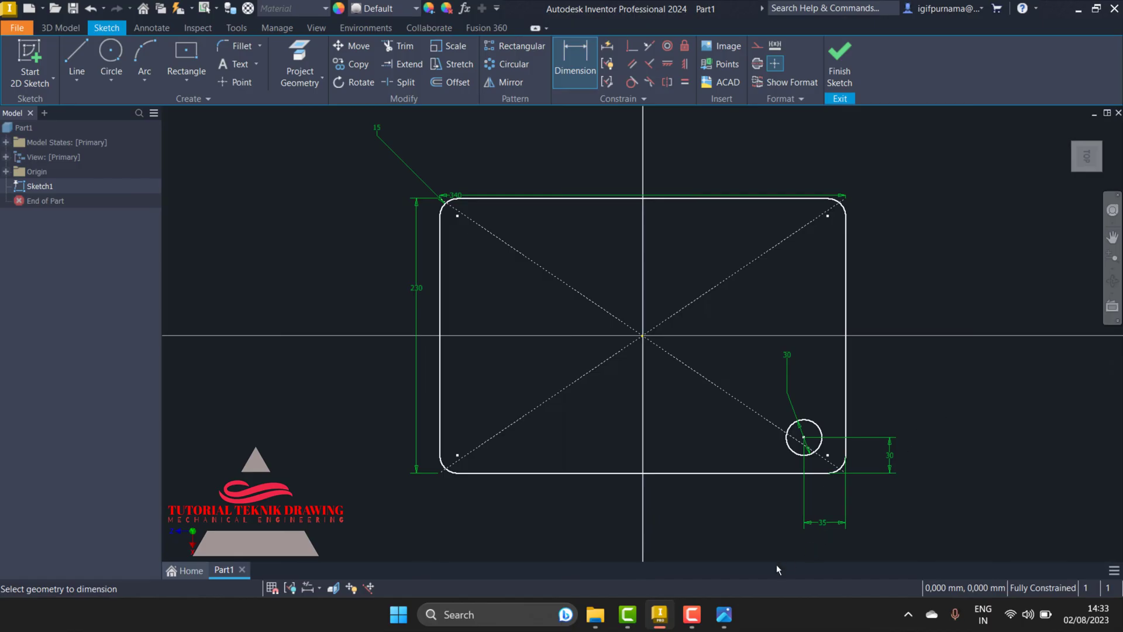
Step: Change the circle's right-edge distance from 35 to 30 mm
click(719, 620)
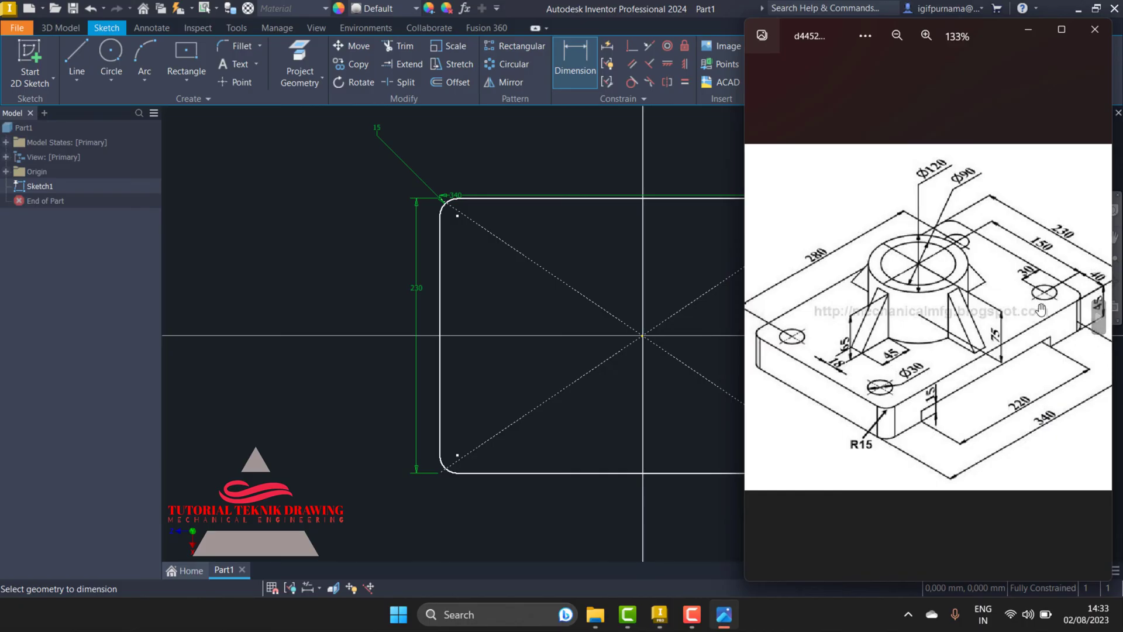
click(1028, 30)
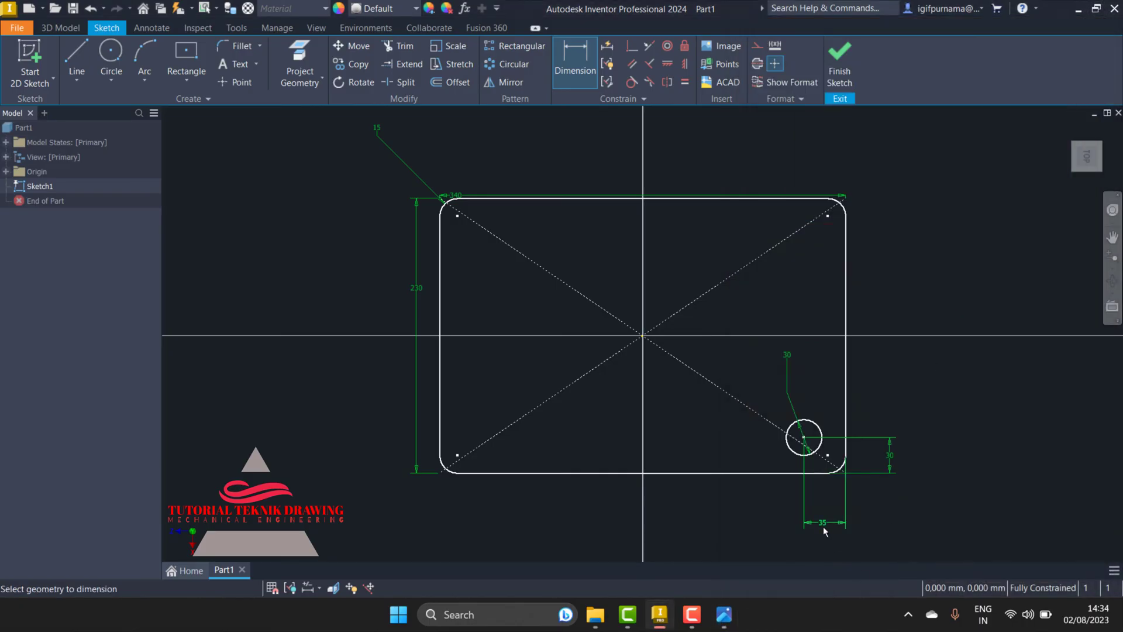
click(823, 525)
click(828, 573)
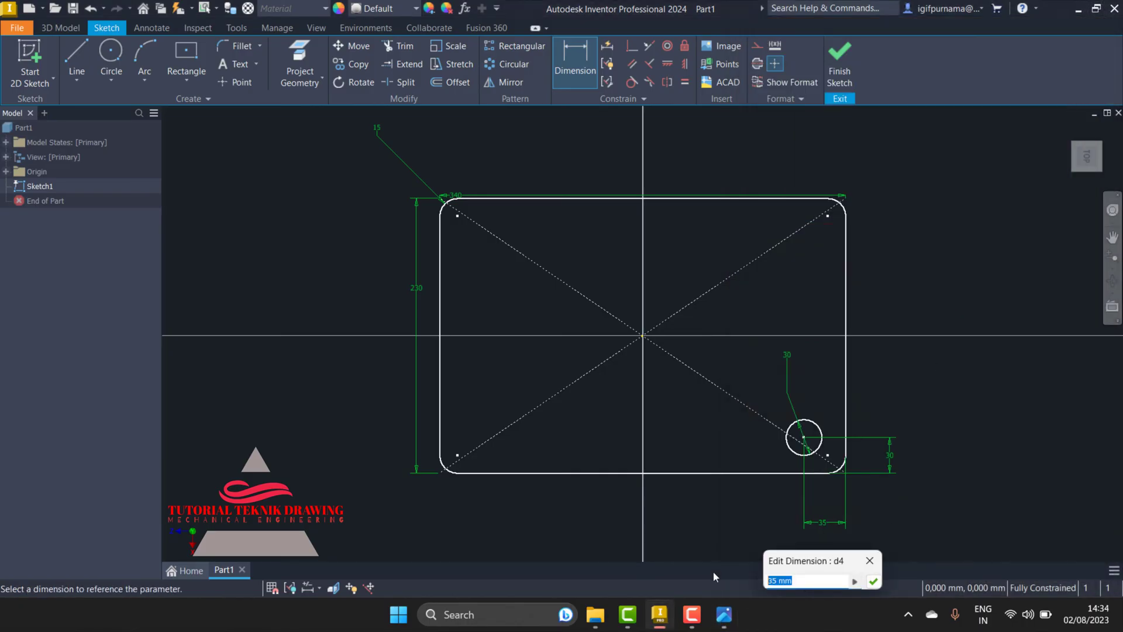
text(30)
key(Return)
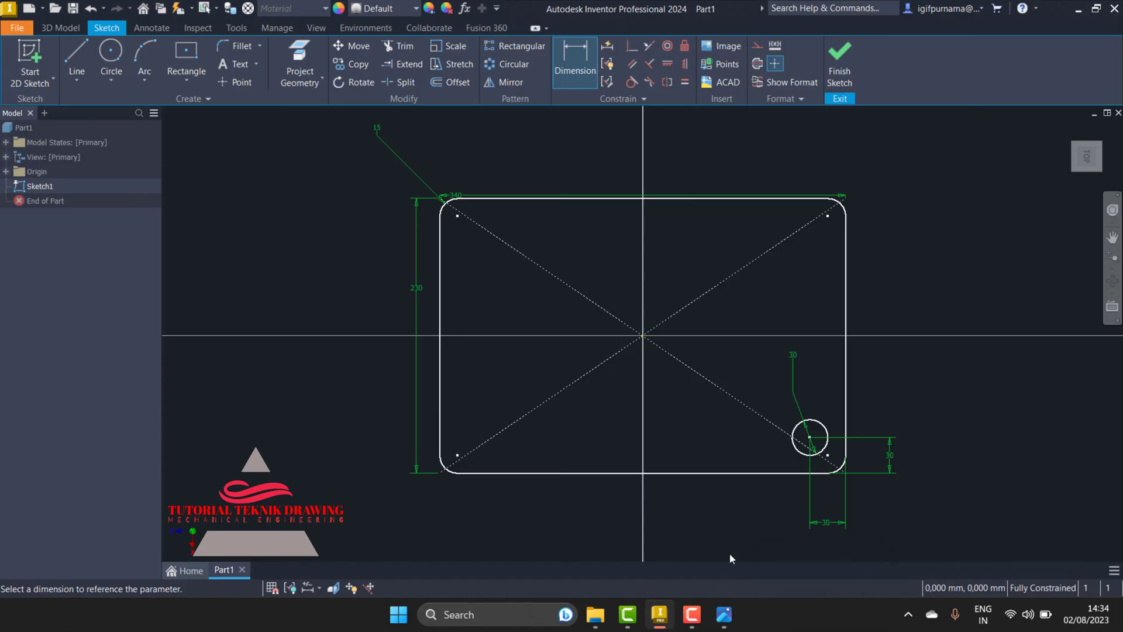
click(724, 614)
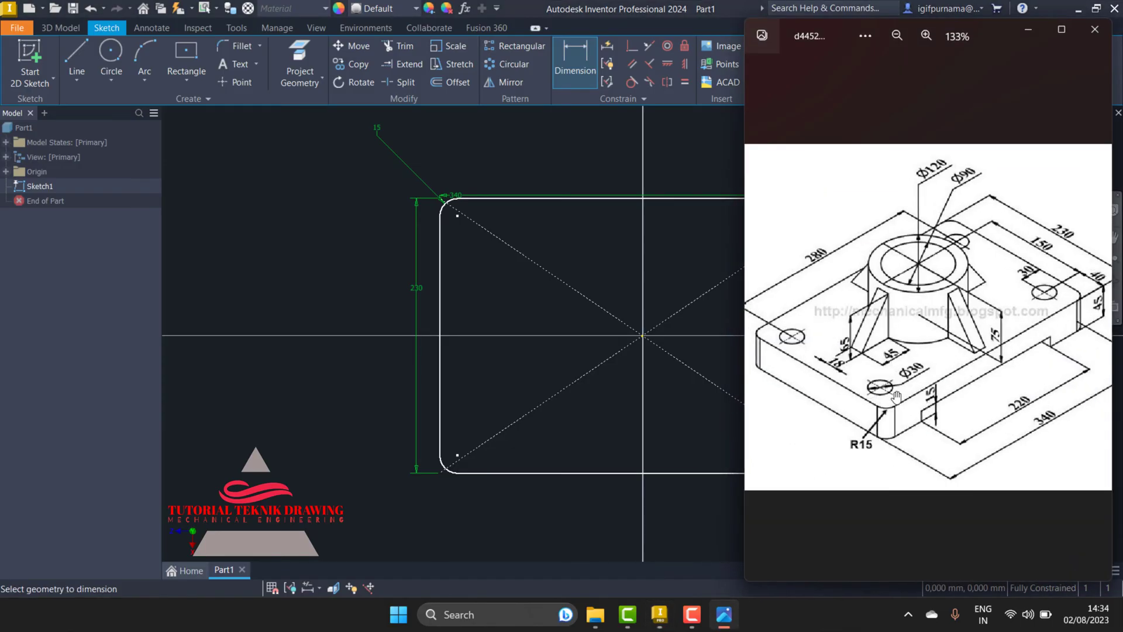
Step: Draw a short vertical line up from the origin to serve as a mirror axis
click(1029, 30)
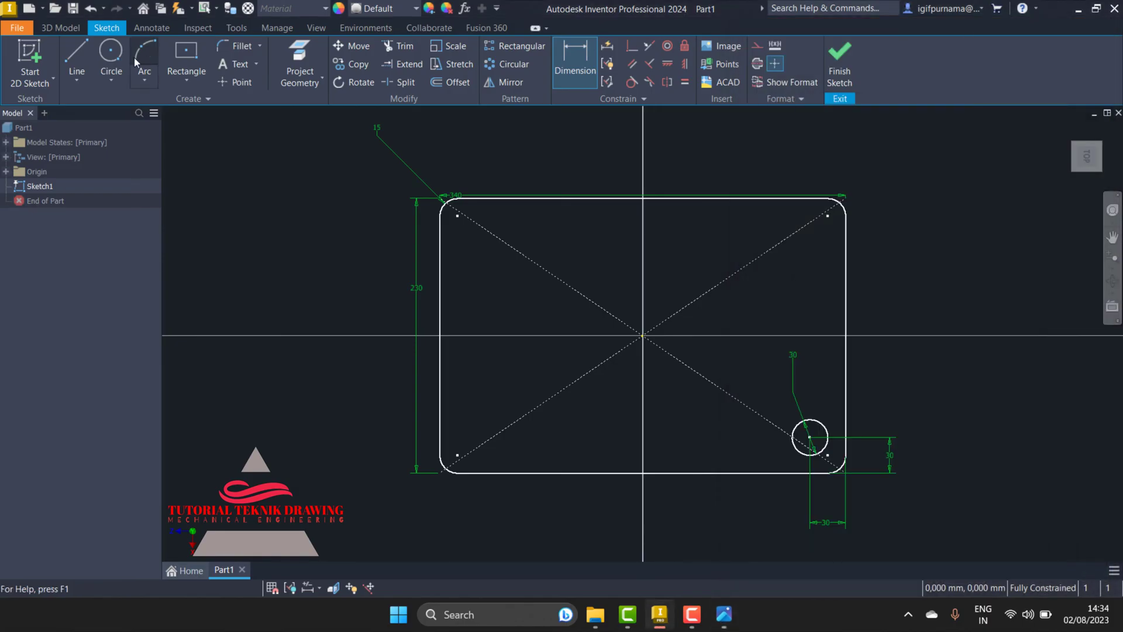
click(111, 56)
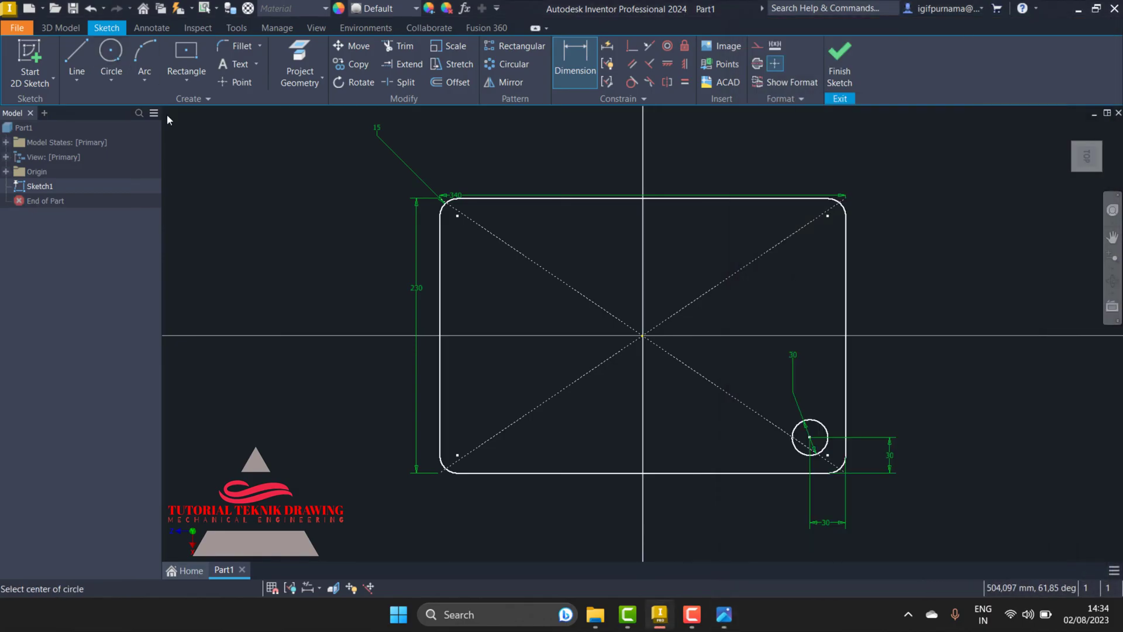
click(496, 446)
key(Escape)
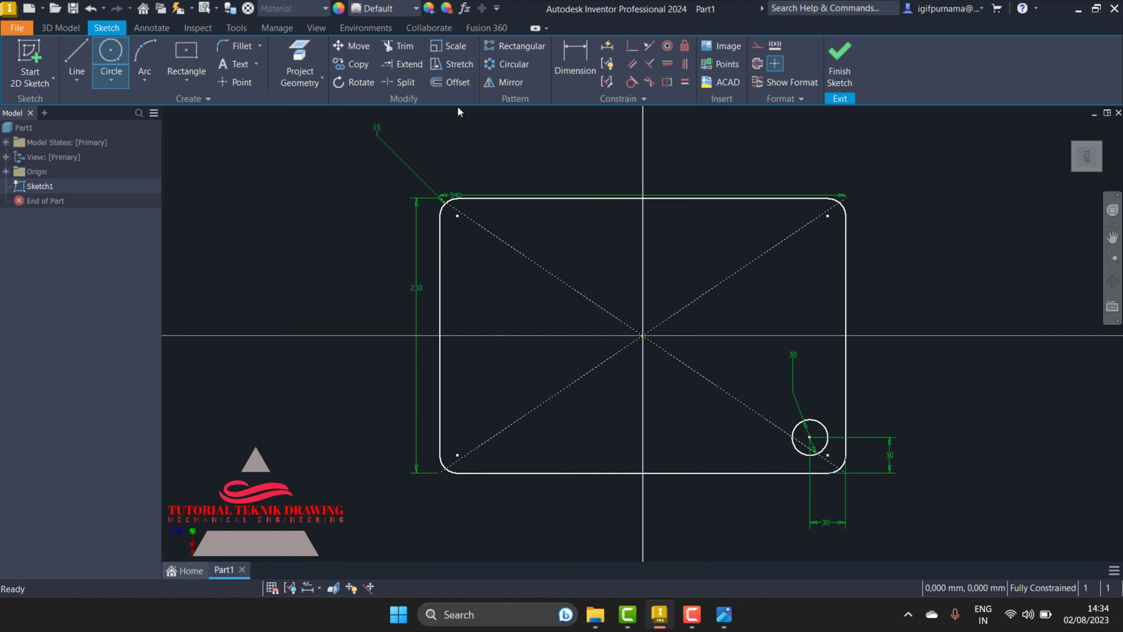
click(76, 61)
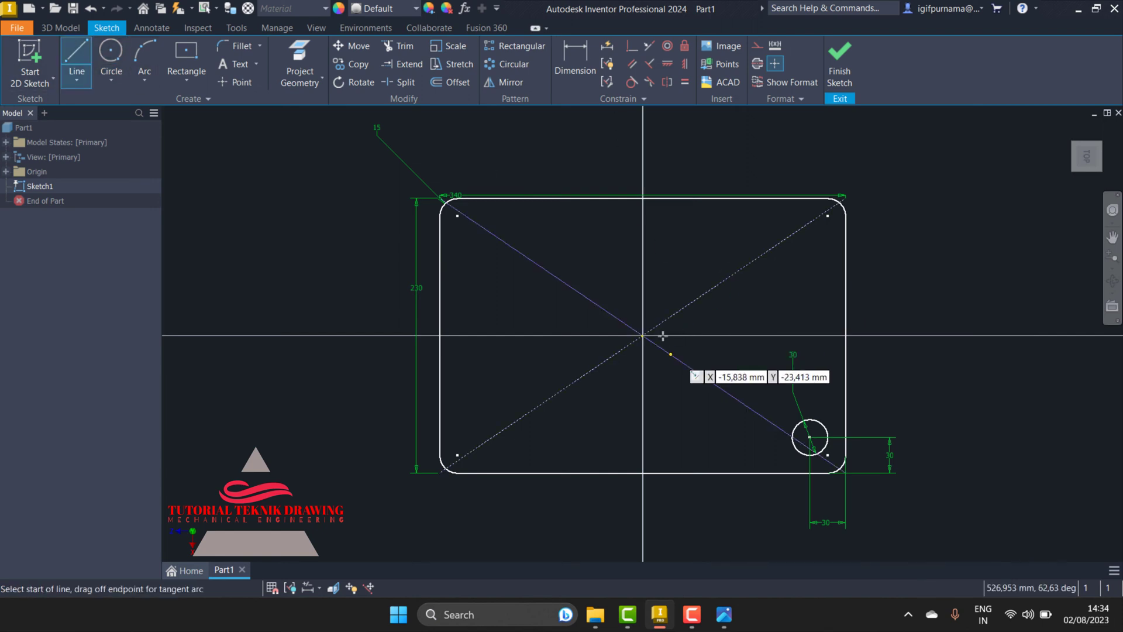
click(642, 335)
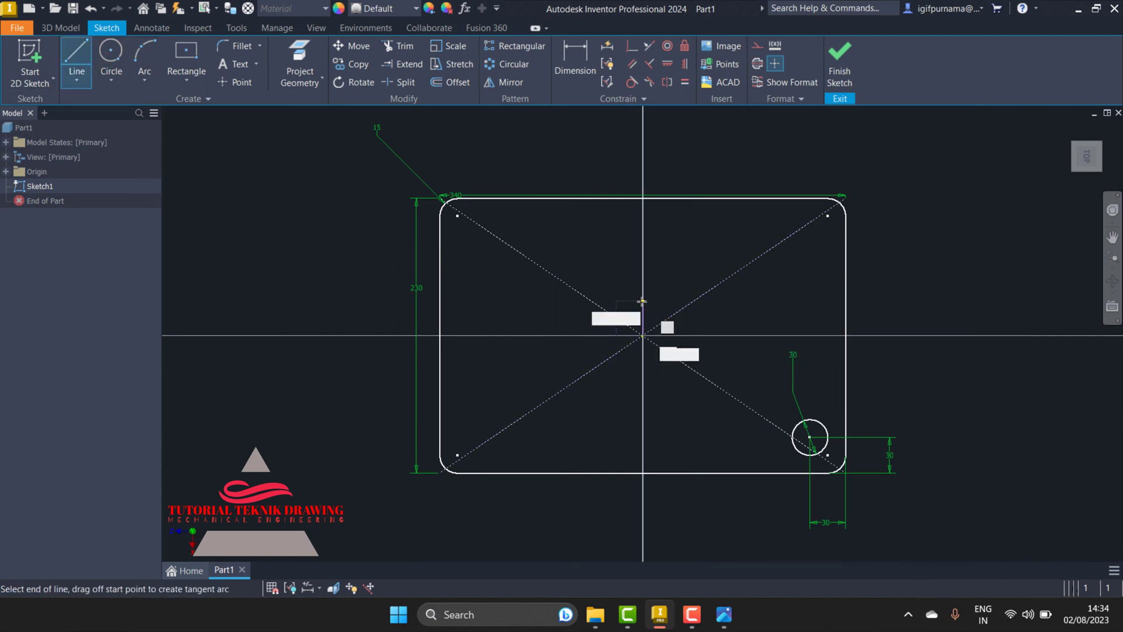
click(642, 301)
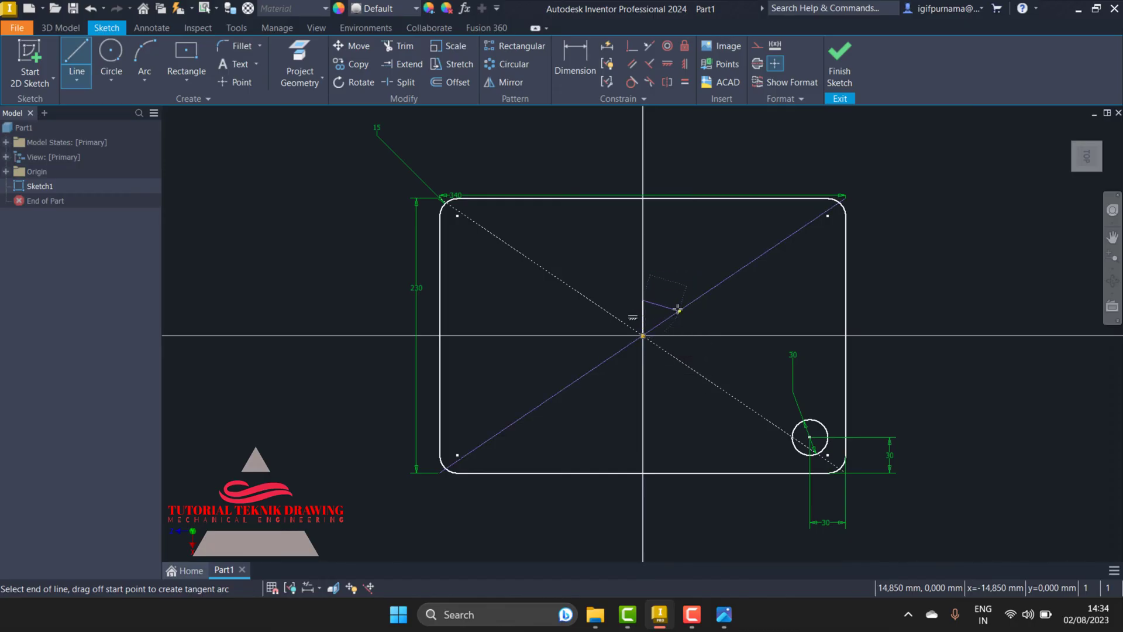
key(Escape)
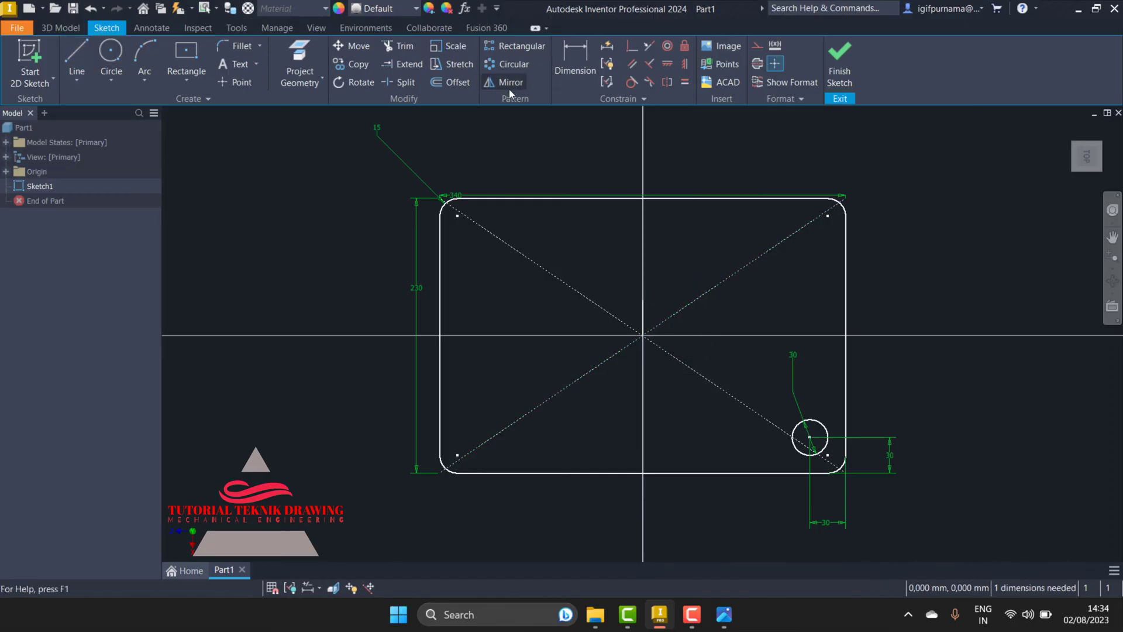
Step: Mirror the bottom-right circle across the vertical line to the bottom-left corner
click(507, 82)
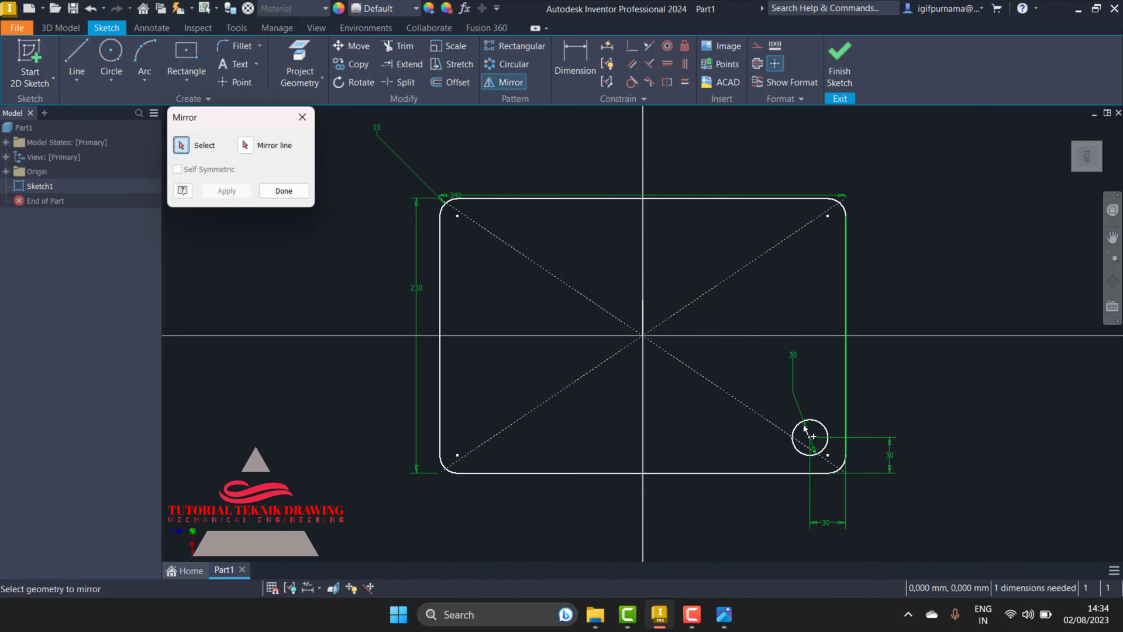
click(800, 423)
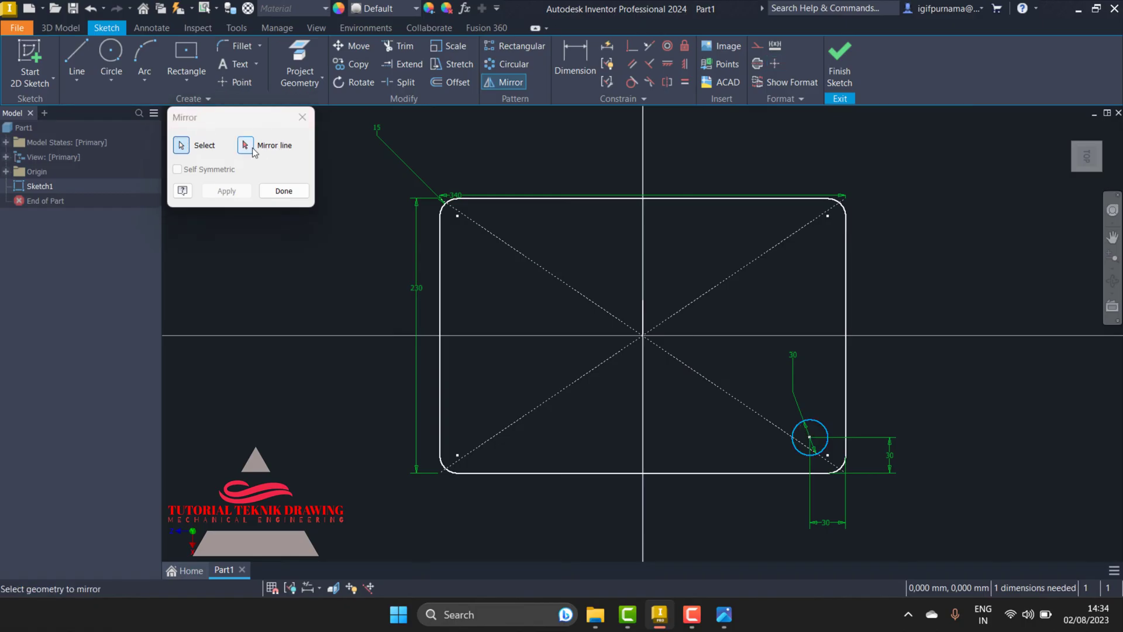
click(245, 145)
click(643, 321)
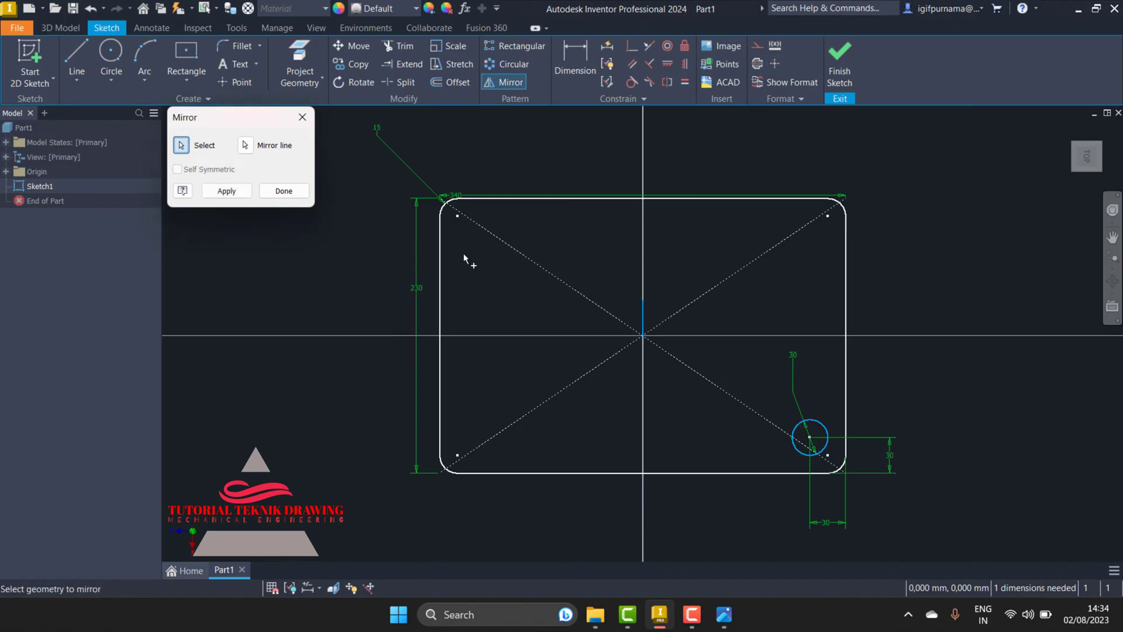
click(221, 192)
click(283, 191)
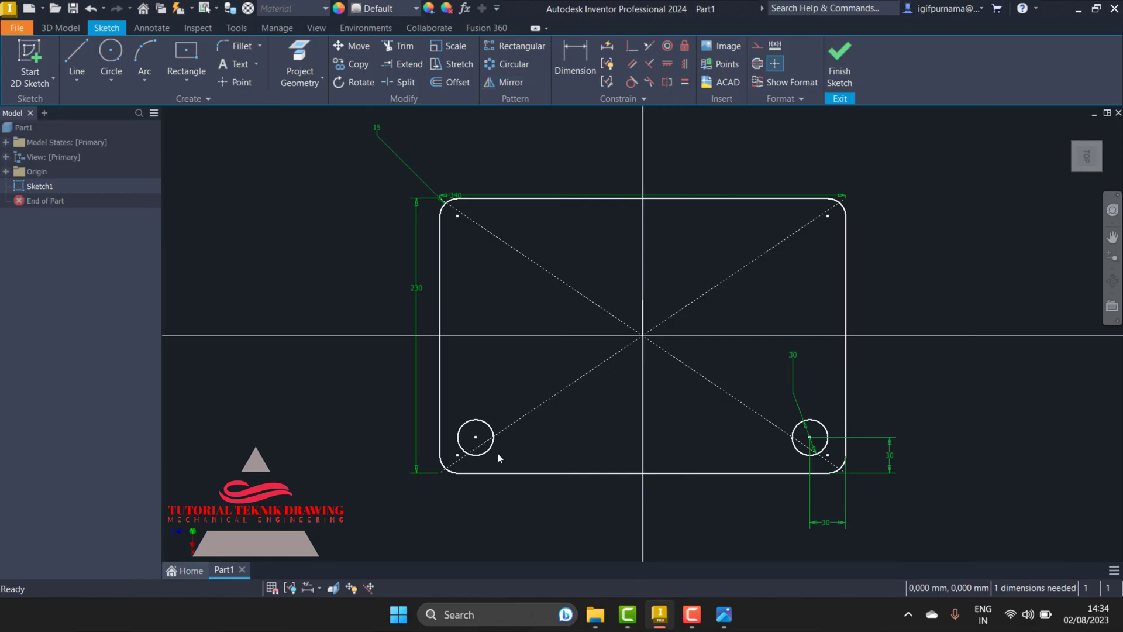
click(724, 614)
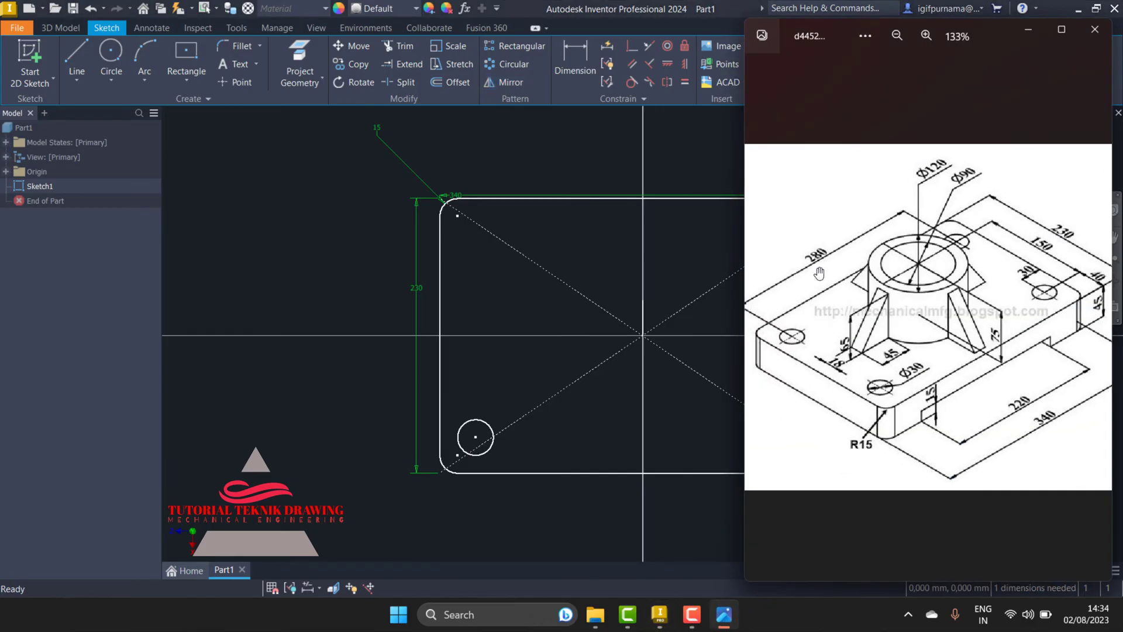
click(1028, 29)
key(d)
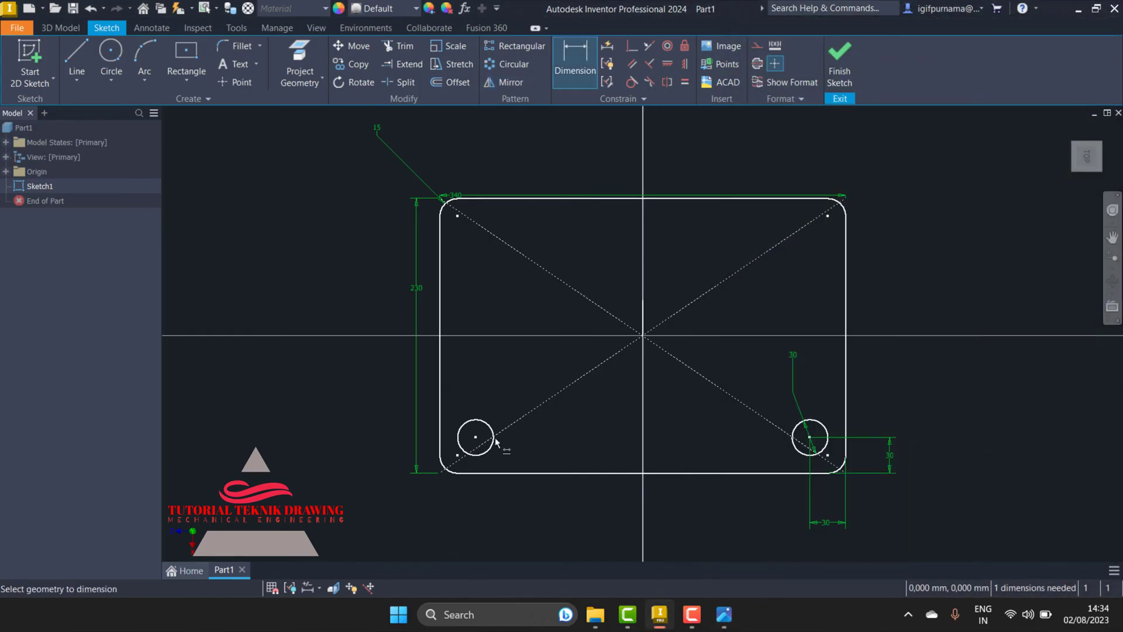
Step: Try a driven 280 spacing dimension between the bottom circles, then undo it
click(811, 437)
click(644, 422)
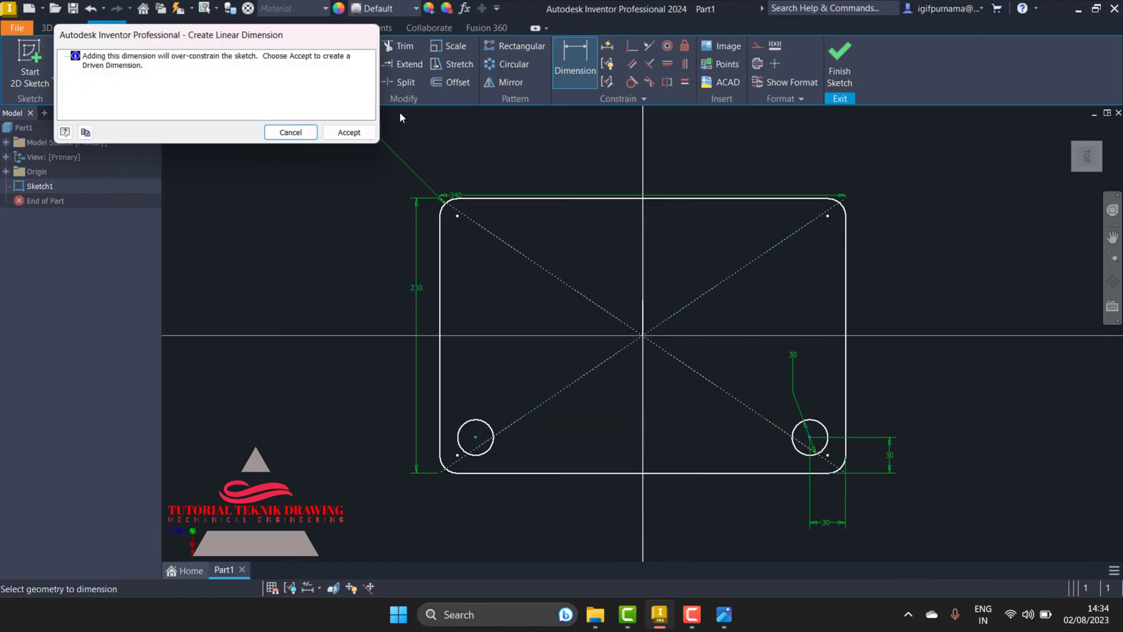
click(350, 132)
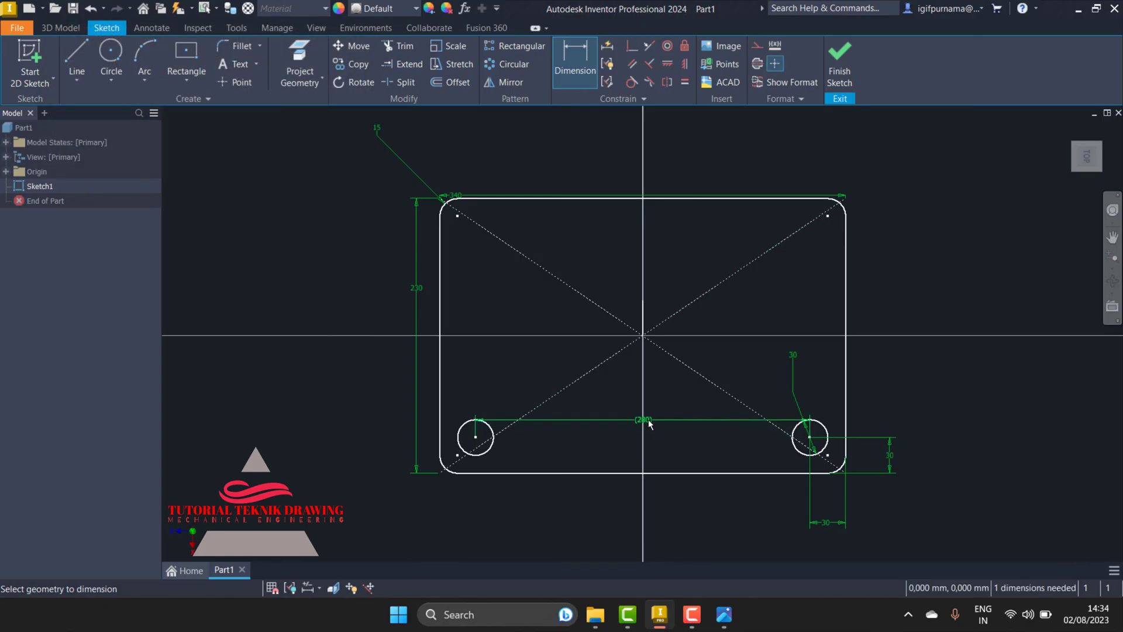
key(ctrl+z)
key(Escape)
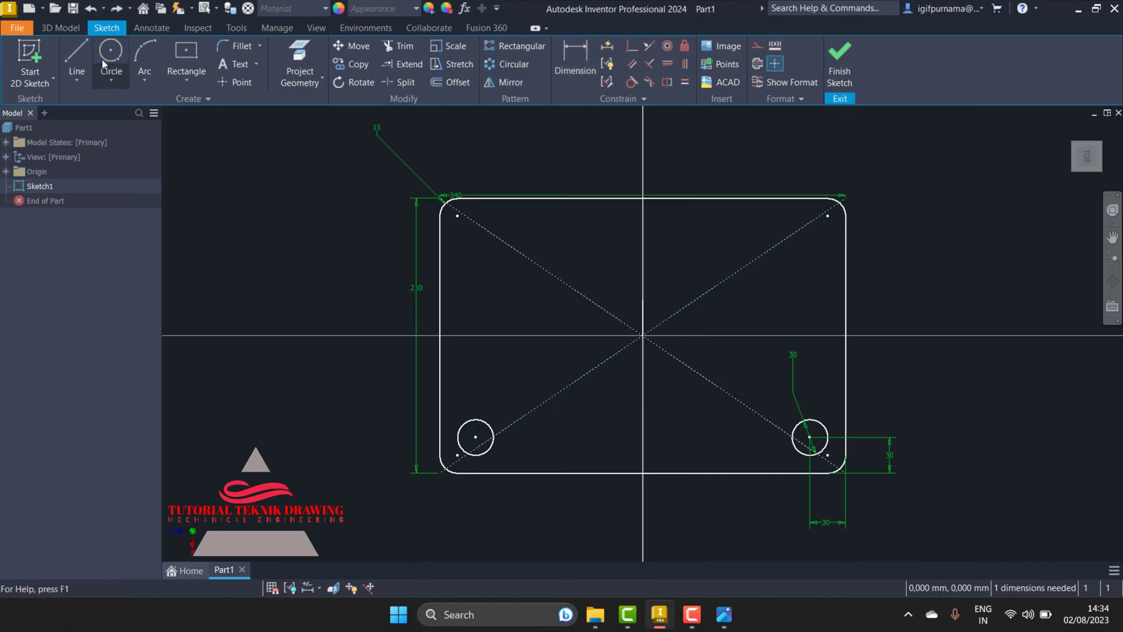
Step: Draw a short horizontal line left from the origin as a mirror axis
click(76, 59)
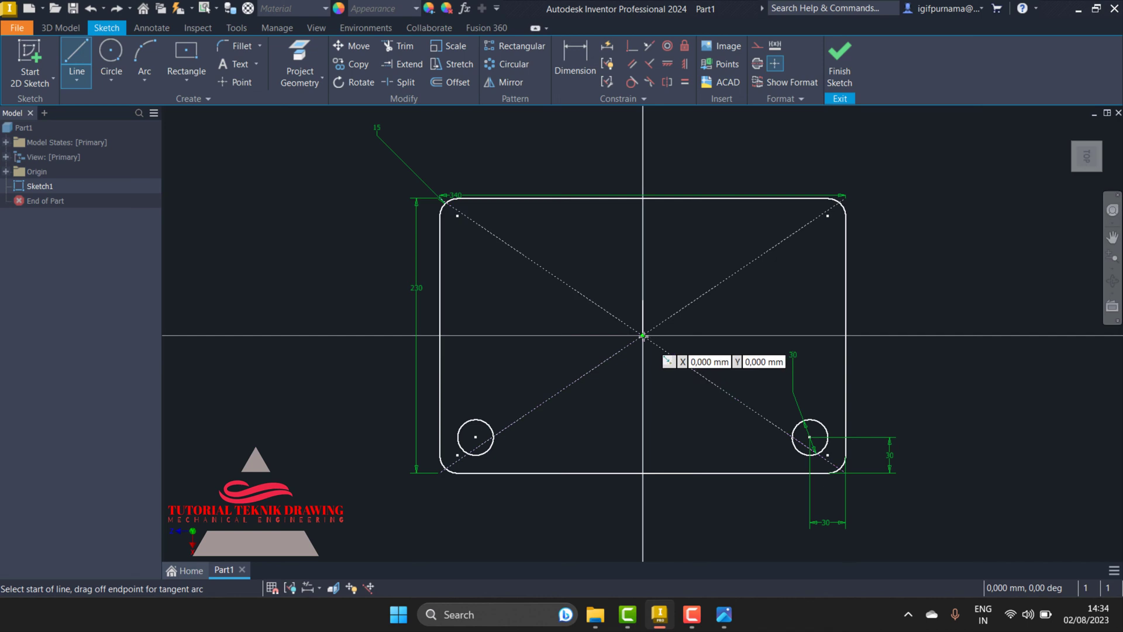
click(643, 337)
click(607, 336)
key(Escape)
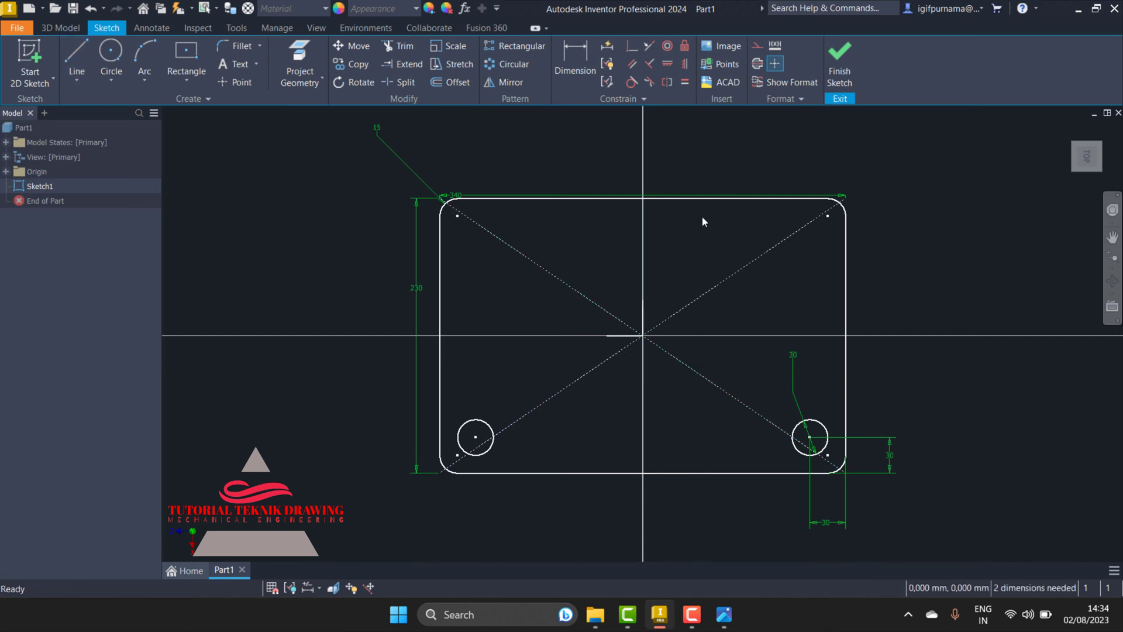
Step: Mirror both bottom circles across the horizontal line to the top corners
click(504, 85)
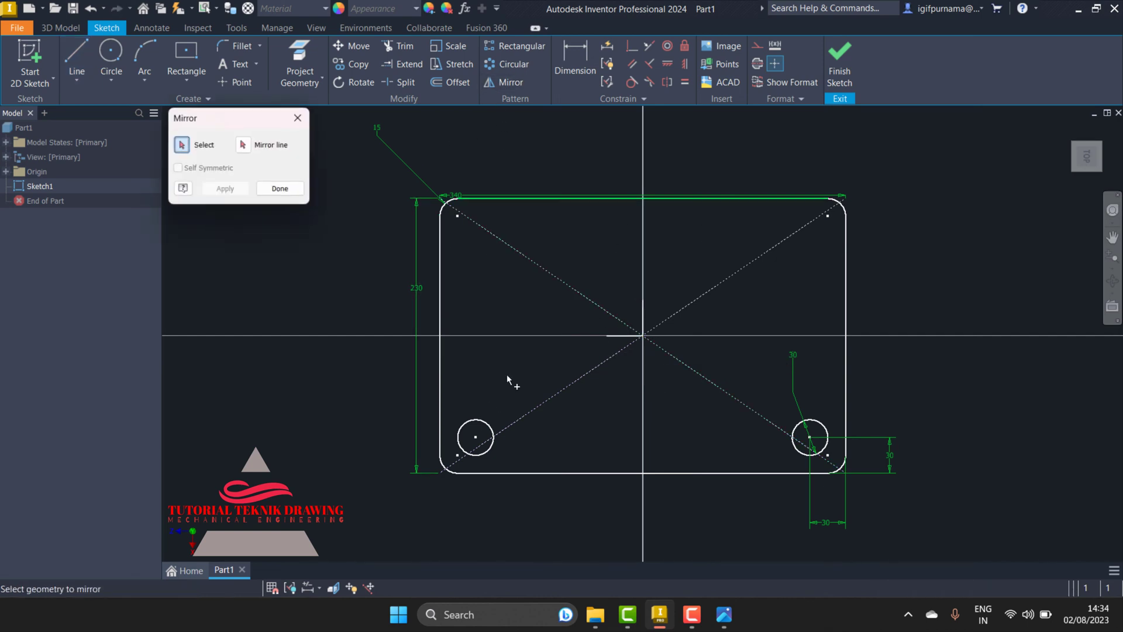
click(478, 424)
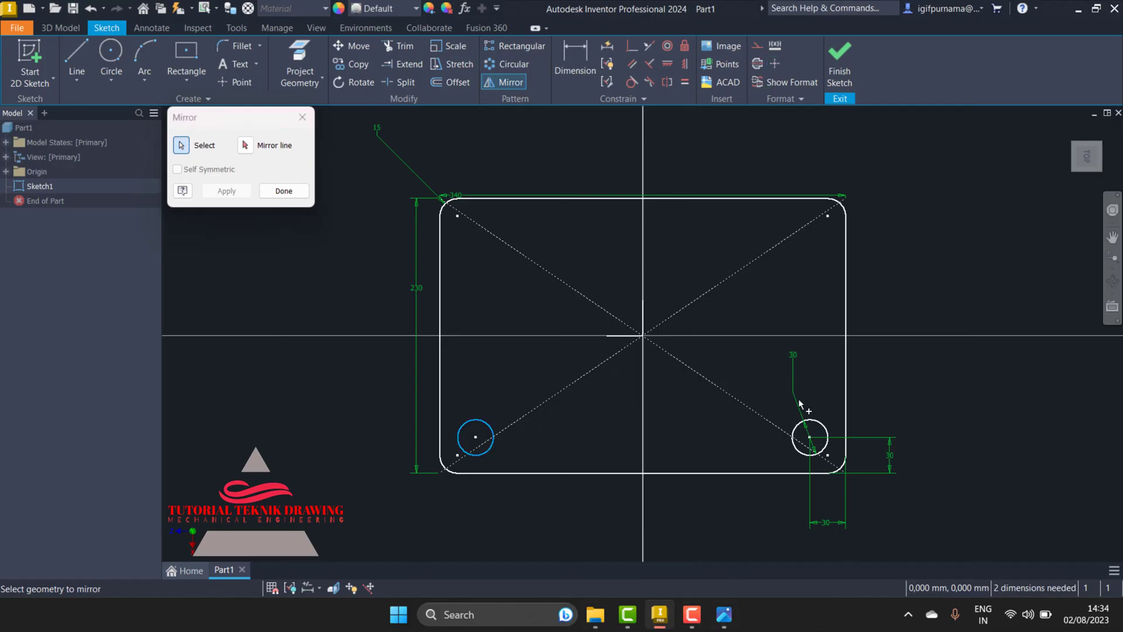
click(247, 147)
click(623, 336)
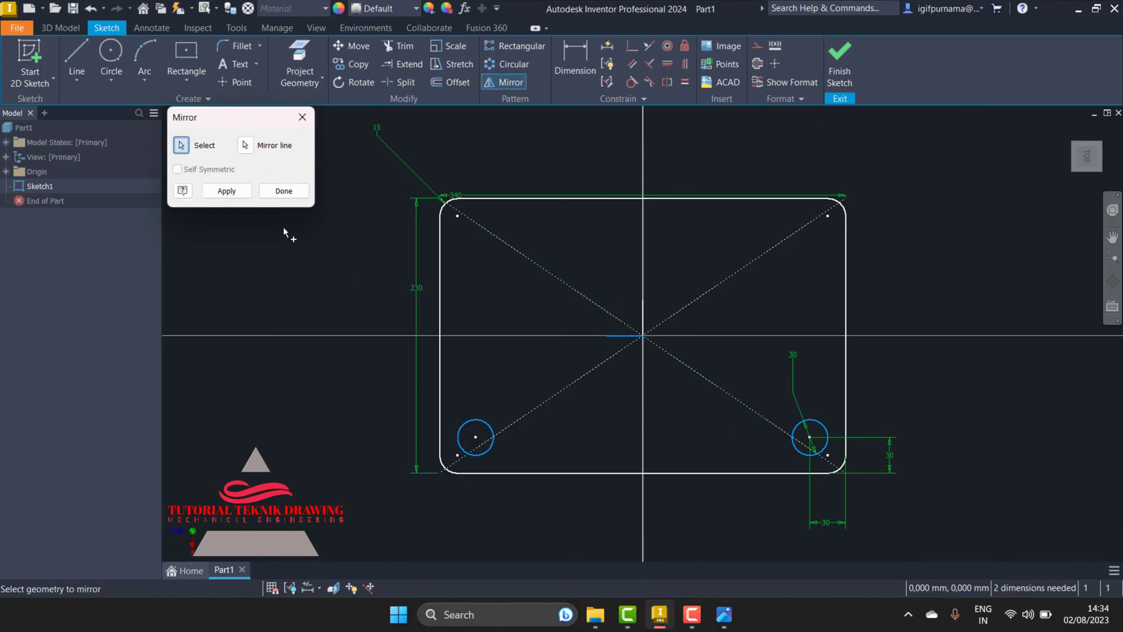
click(227, 191)
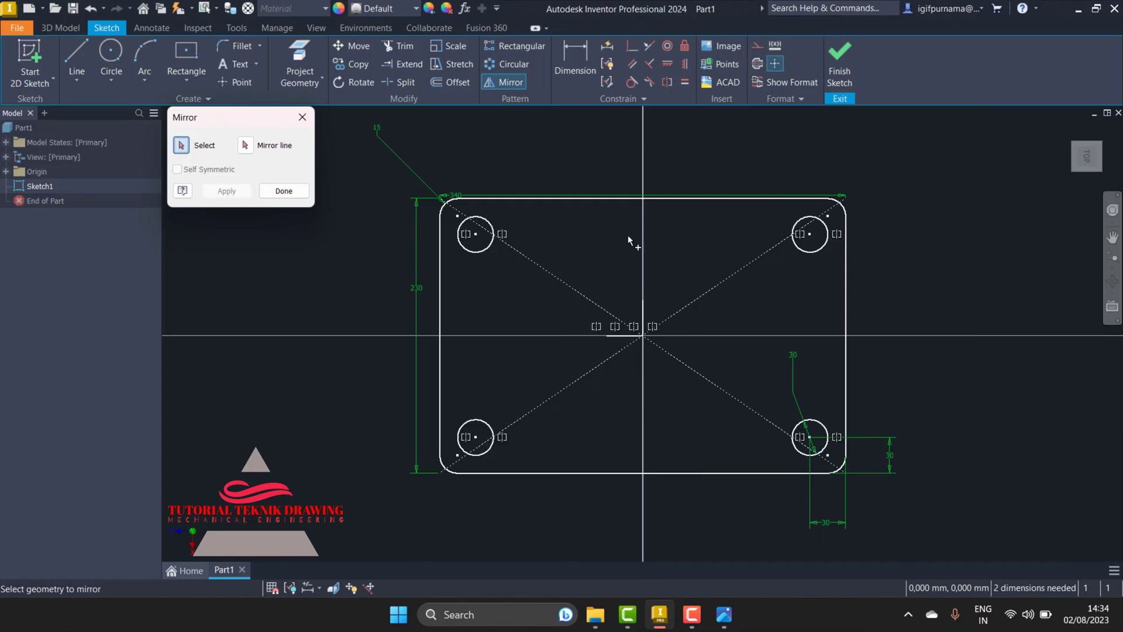
click(302, 117)
click(724, 620)
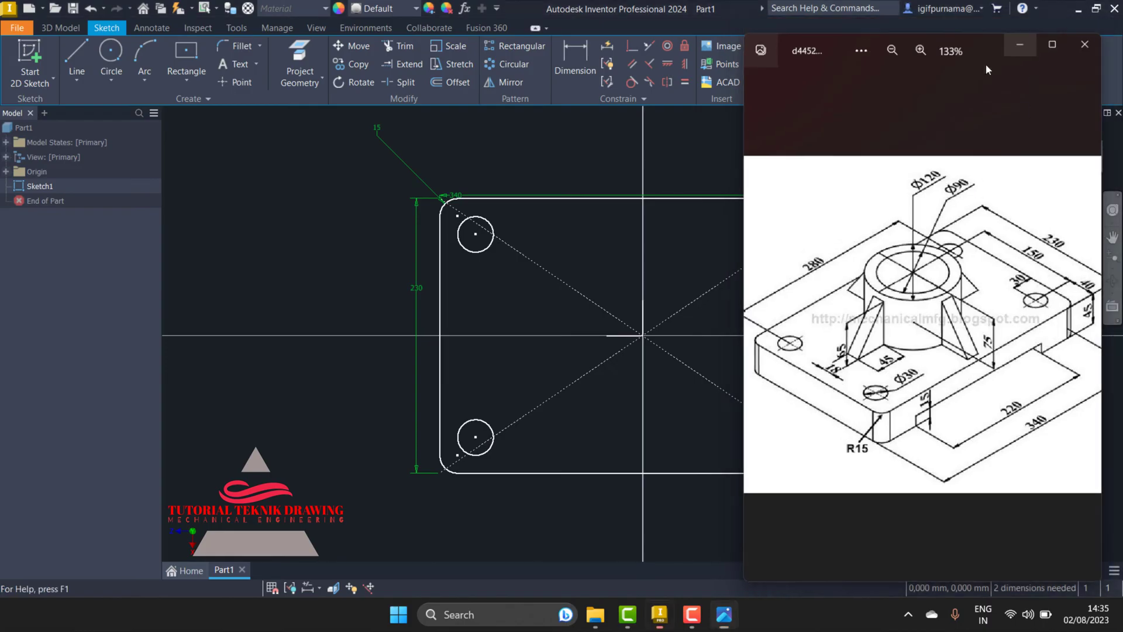
click(1028, 29)
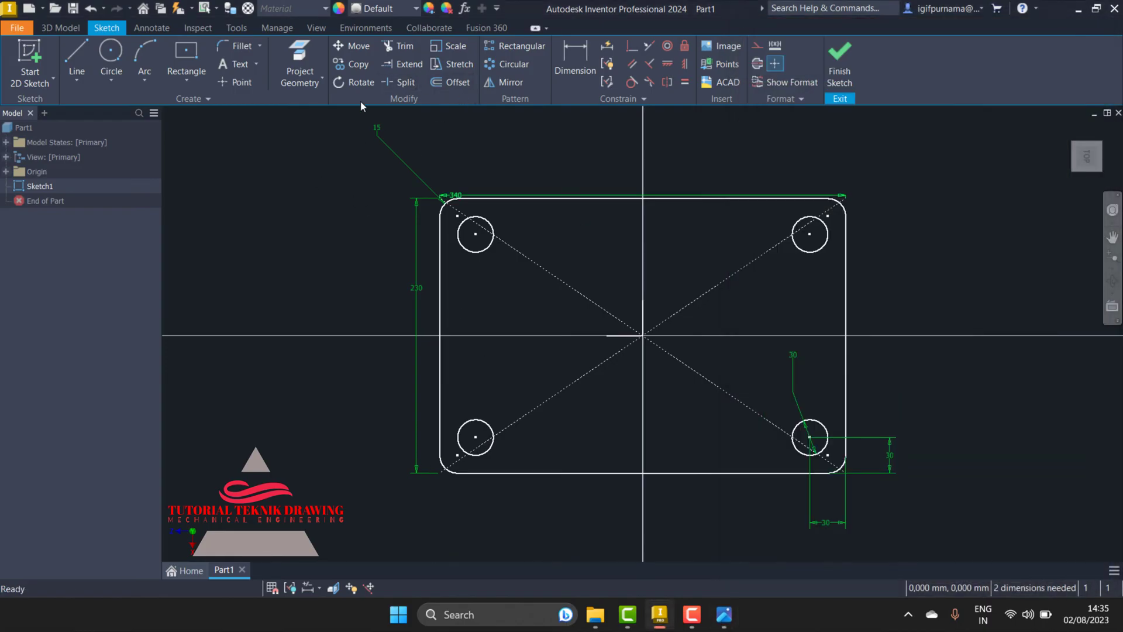
Step: Draw a circle at the origin and dimension its diameter to 90 mm
click(114, 57)
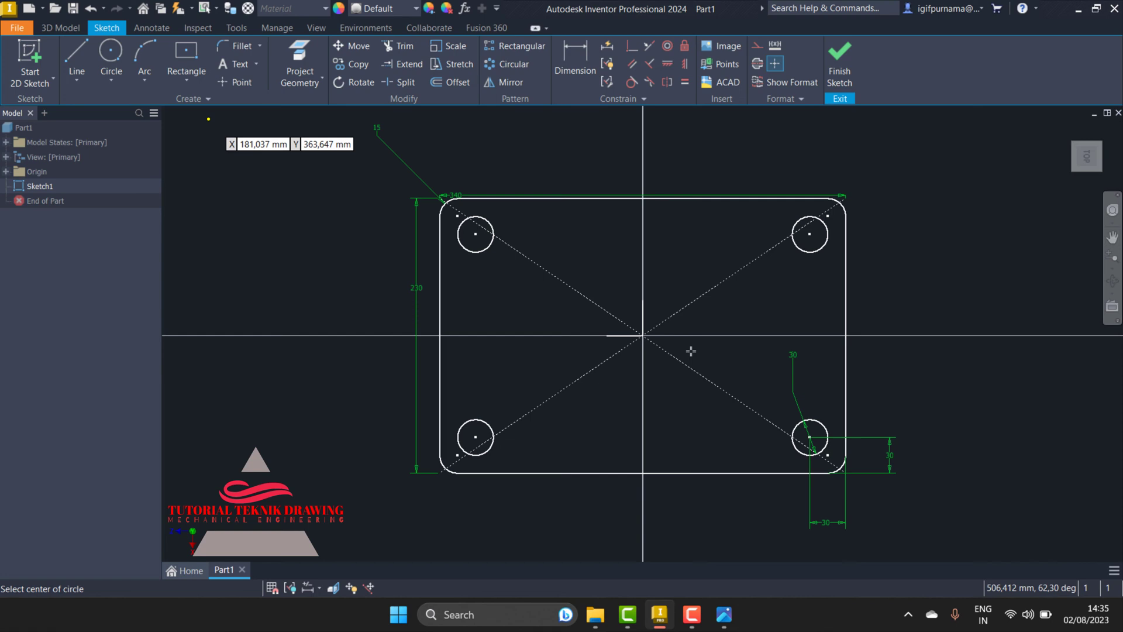
click(642, 335)
click(654, 255)
key(d)
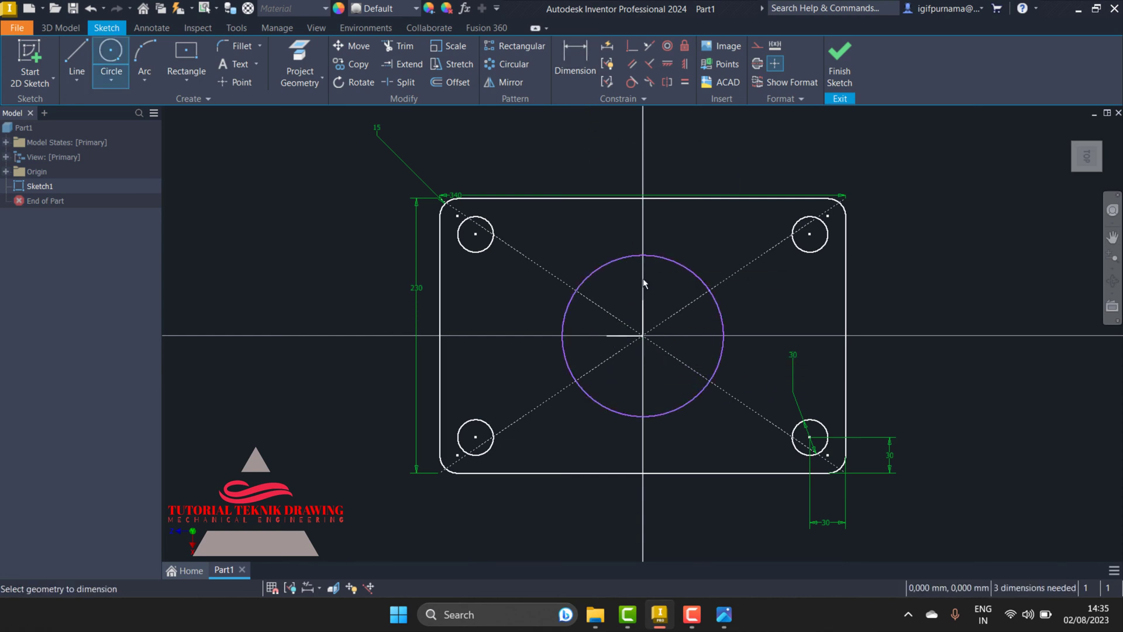
click(599, 267)
click(588, 241)
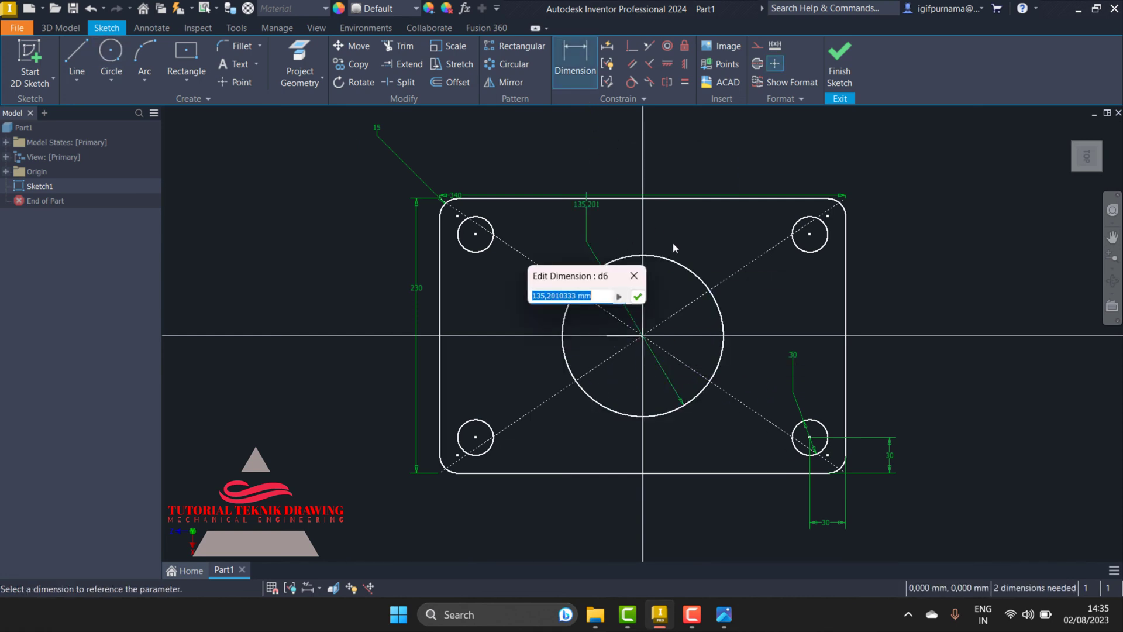
click(724, 614)
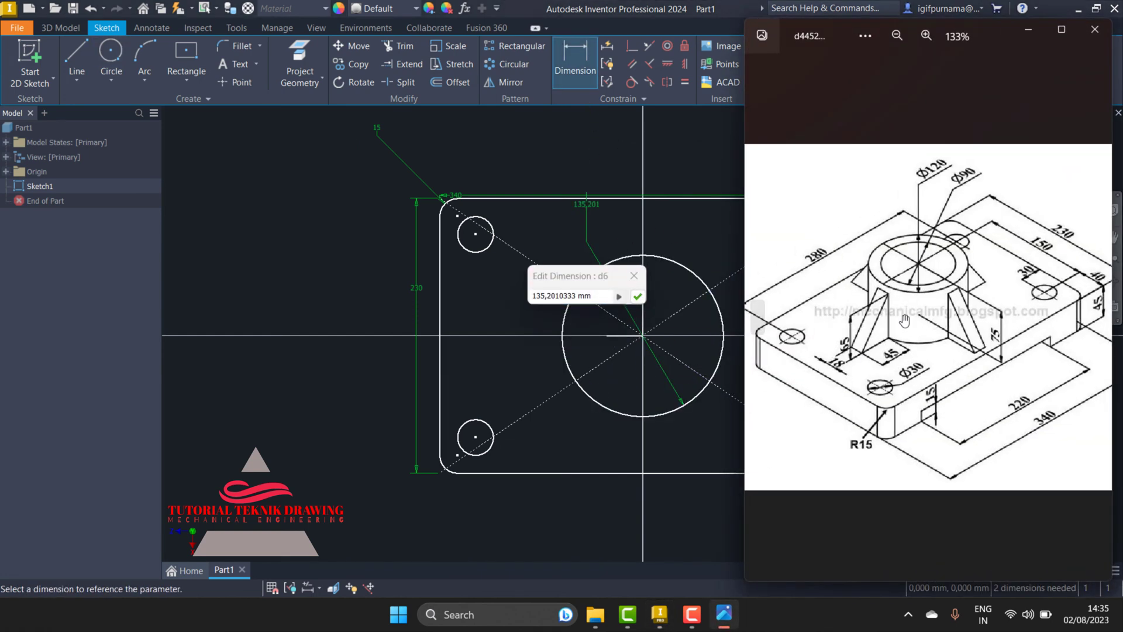
click(1028, 33)
mouse_move(597, 297)
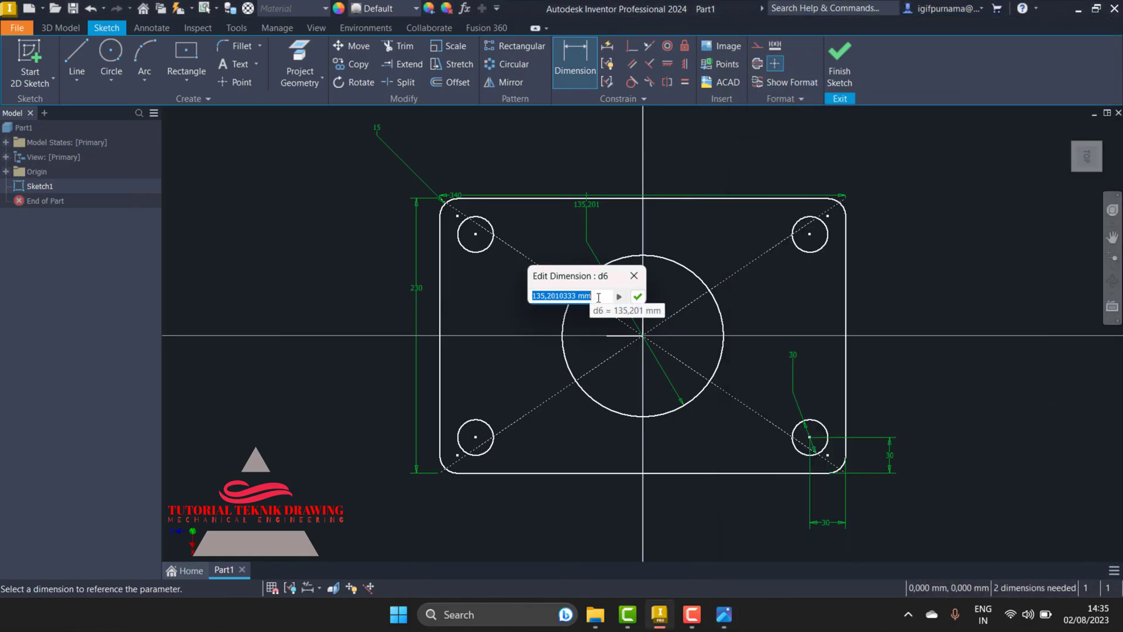
text(90)
key(Return)
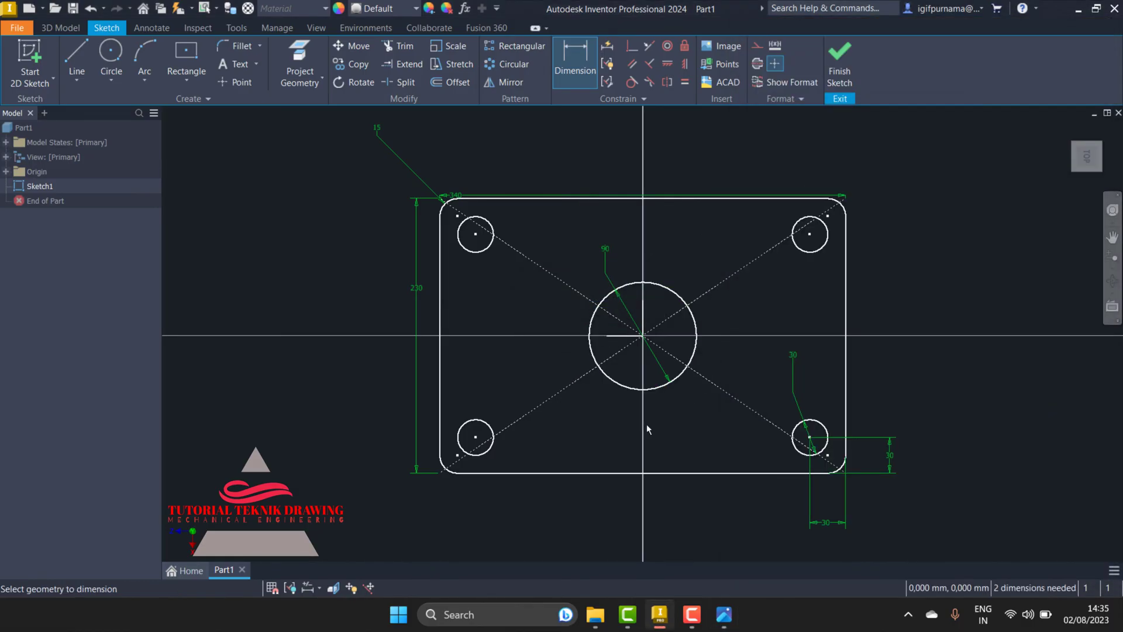
key(Escape)
Step: Select the top corner circles and choose an option from the right-click menu
right_click(625, 251)
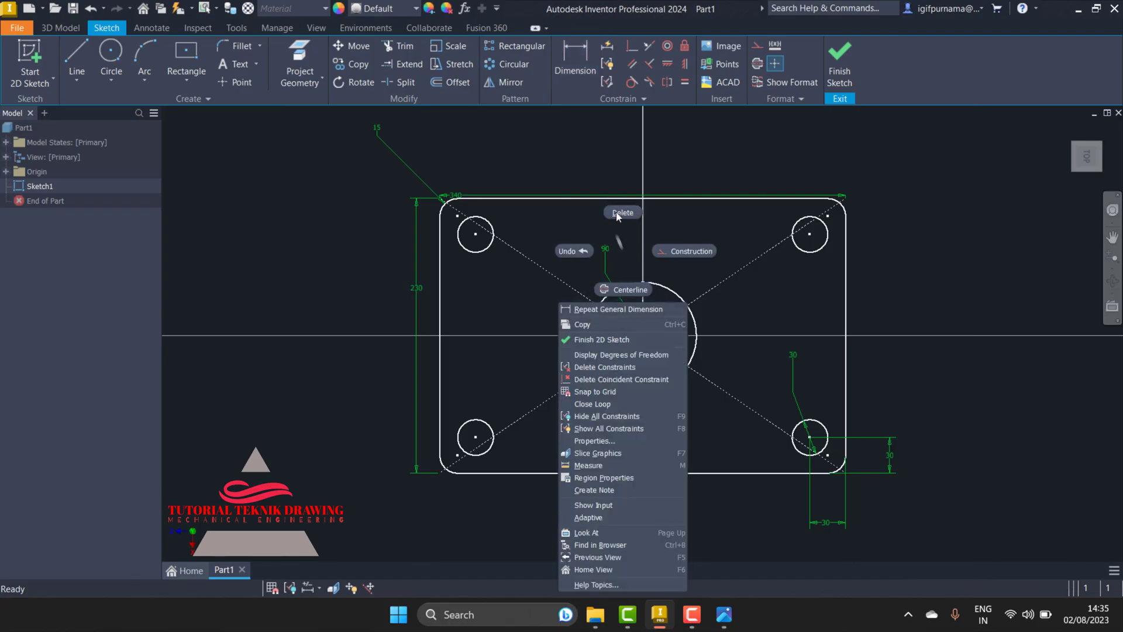
click(633, 241)
right_click(642, 321)
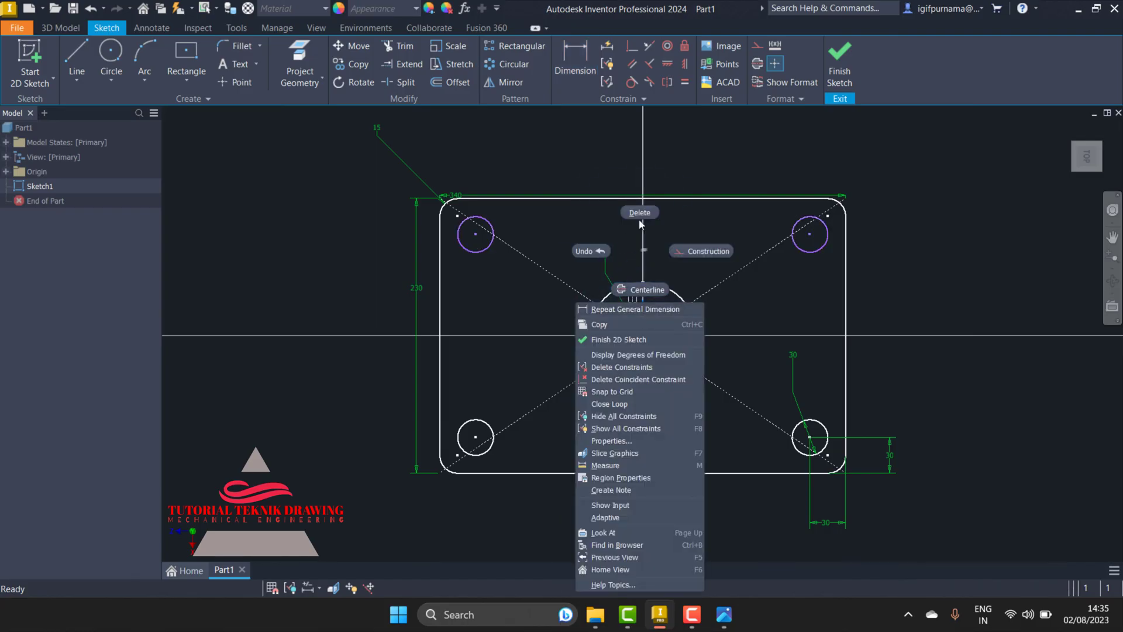
click(639, 213)
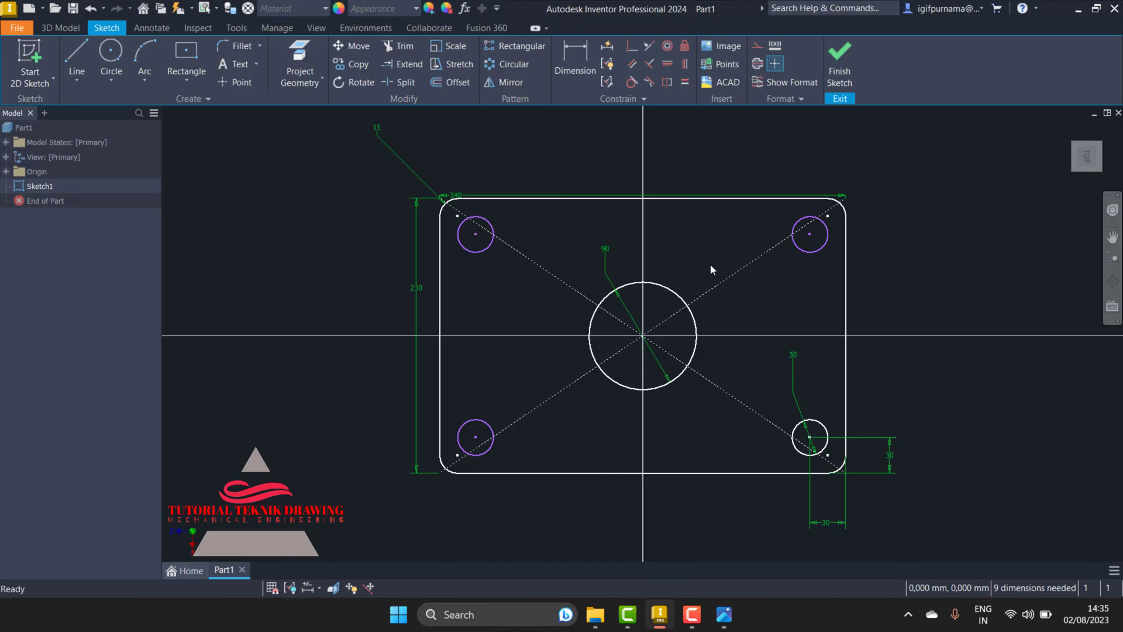
Step: Finish the sketch and extrude the plate profile 45 mm into a solid
click(831, 65)
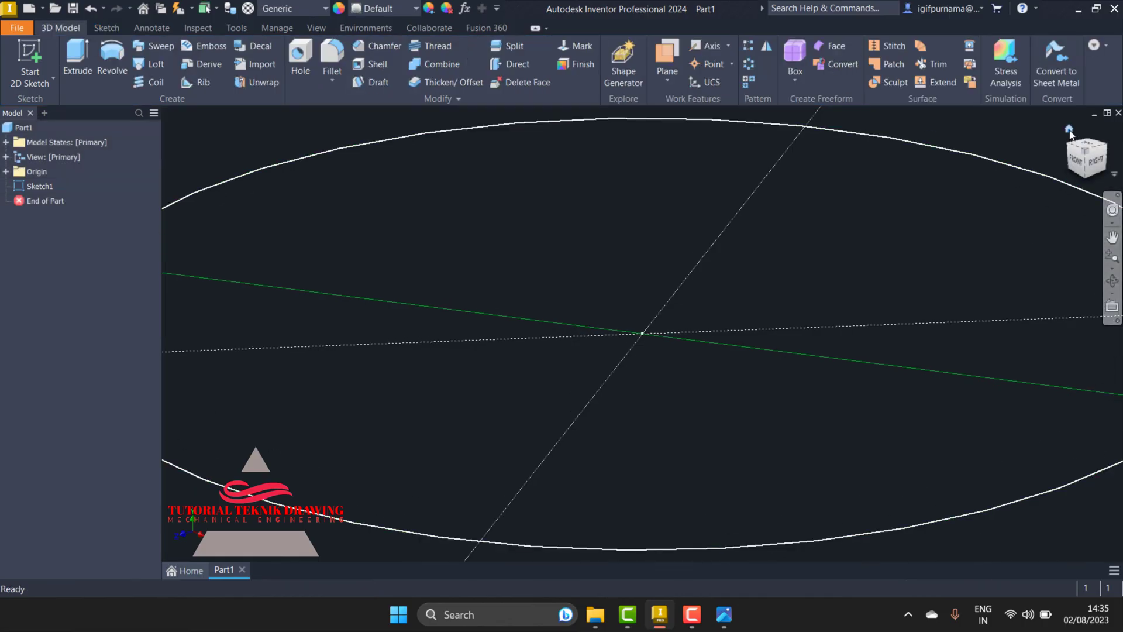
click(1068, 130)
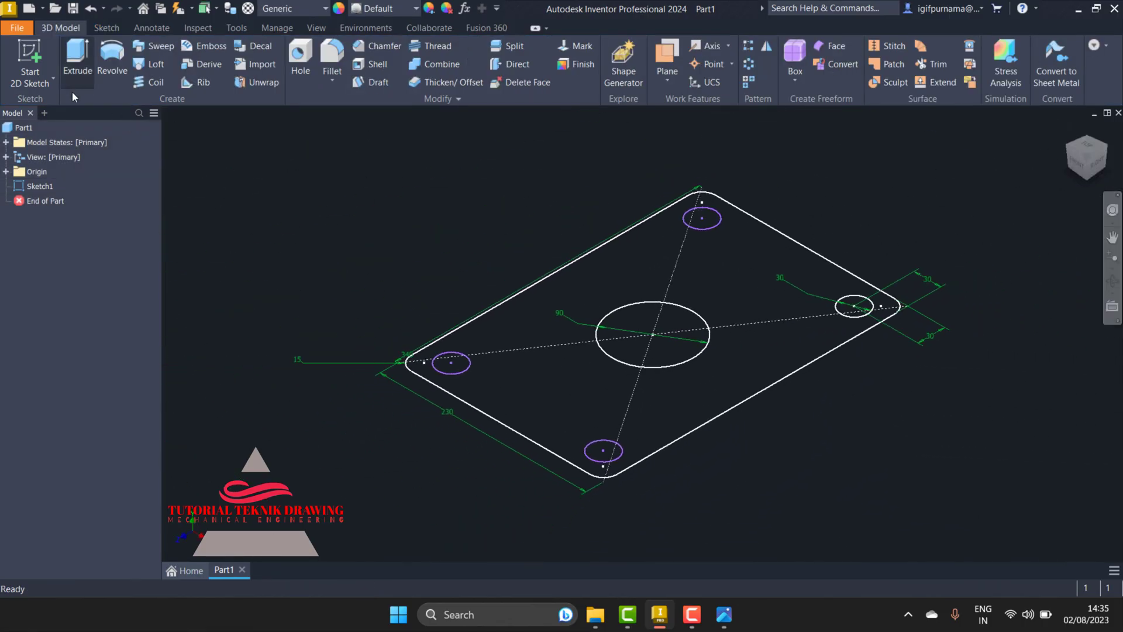
click(78, 56)
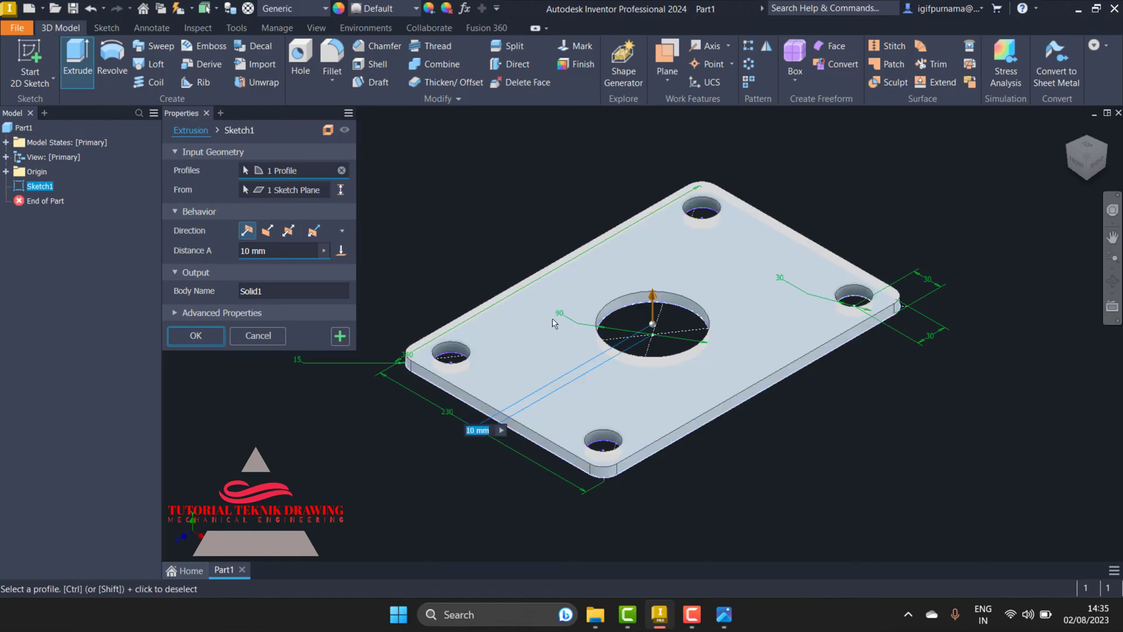
click(723, 615)
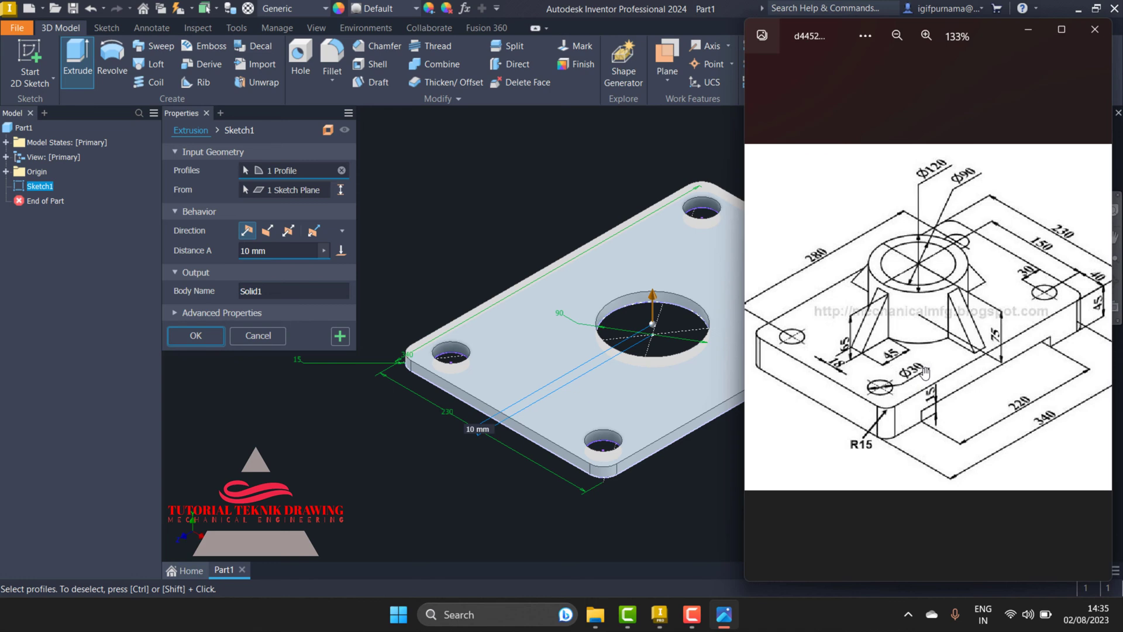
drag(936, 399, 902, 399)
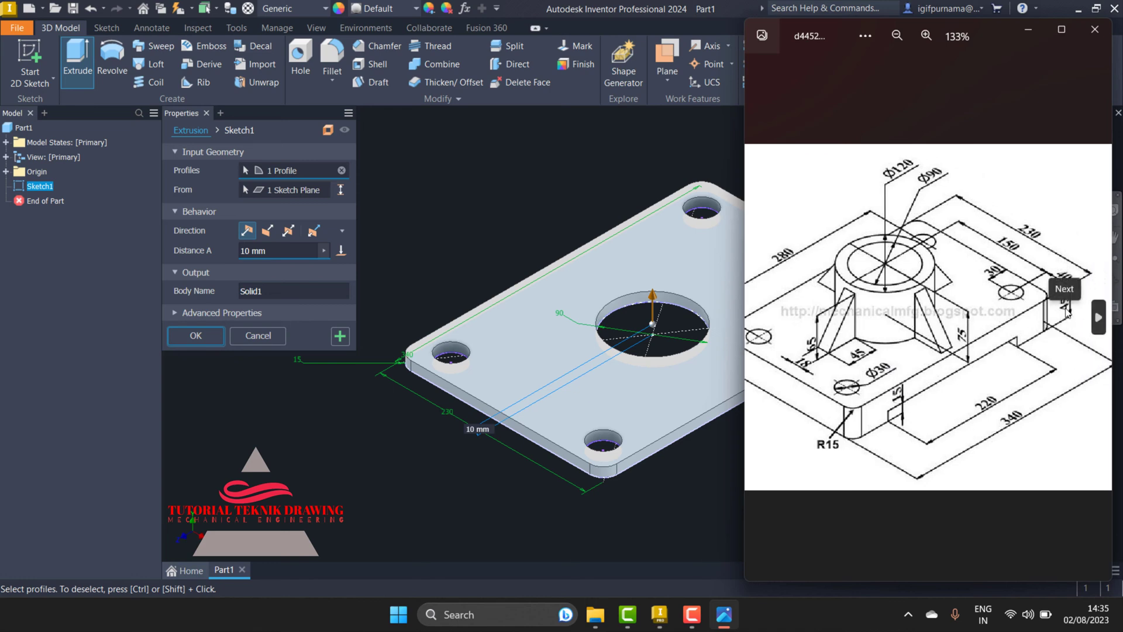
click(1028, 29)
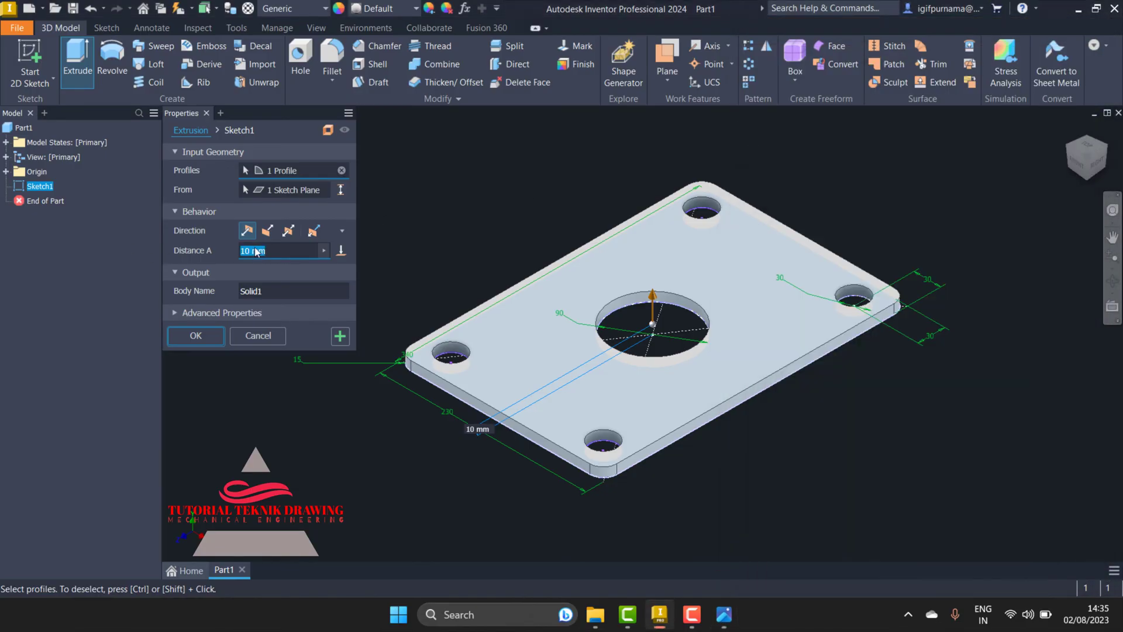
text(45)
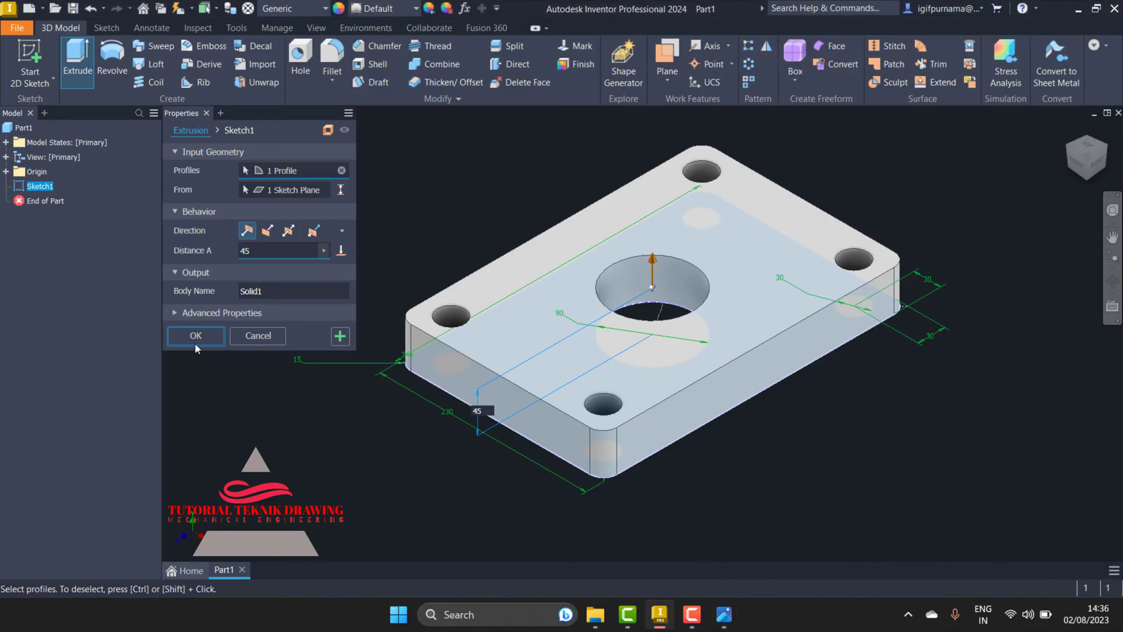
click(194, 340)
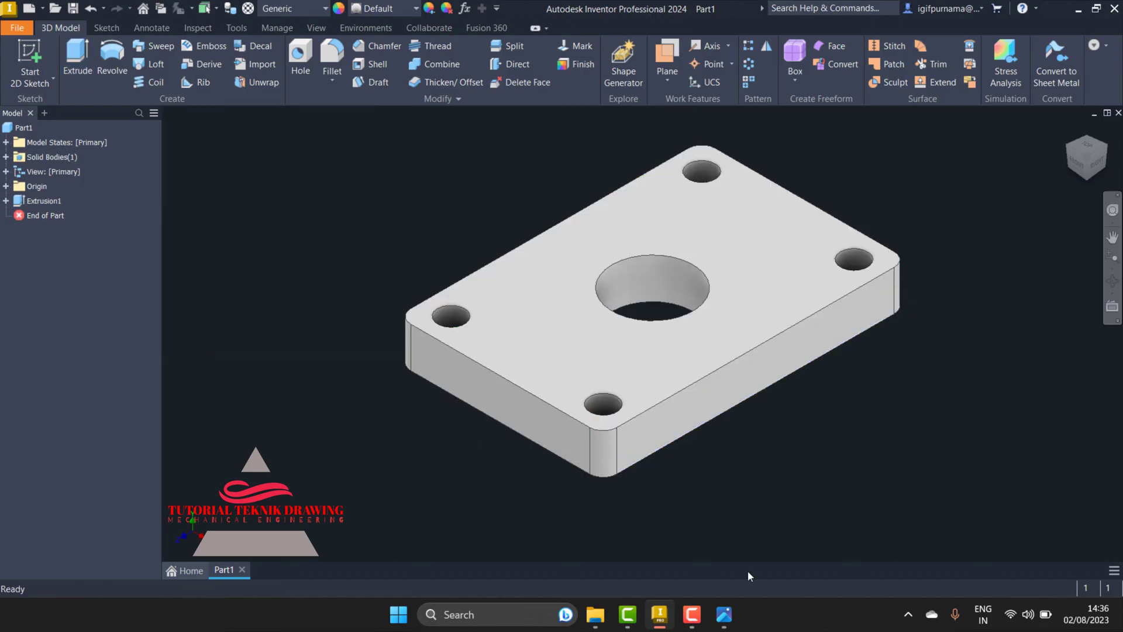
click(724, 614)
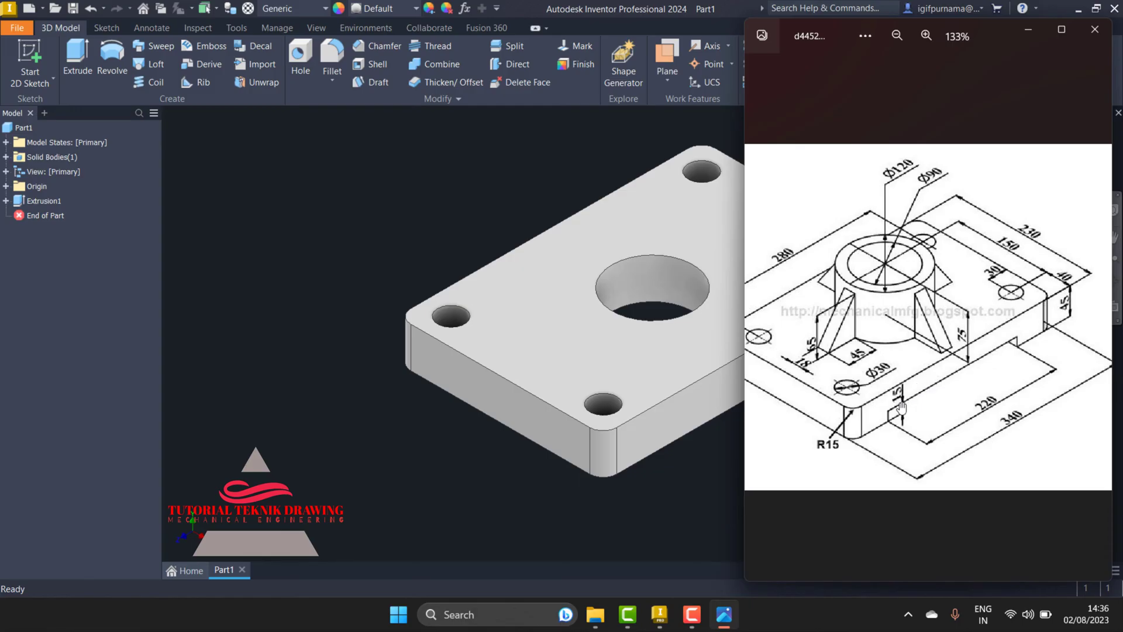
click(675, 485)
Step: Start Sketch2 on the plate's long side face and draw a two-point rectangle up from its bottom edge
click(740, 378)
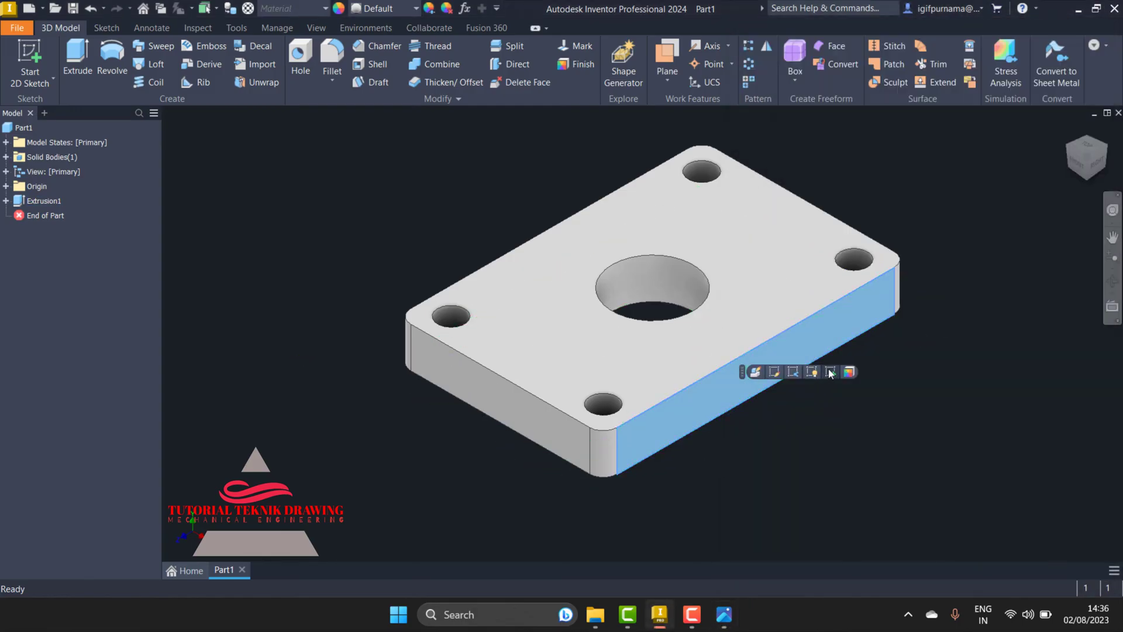
click(831, 373)
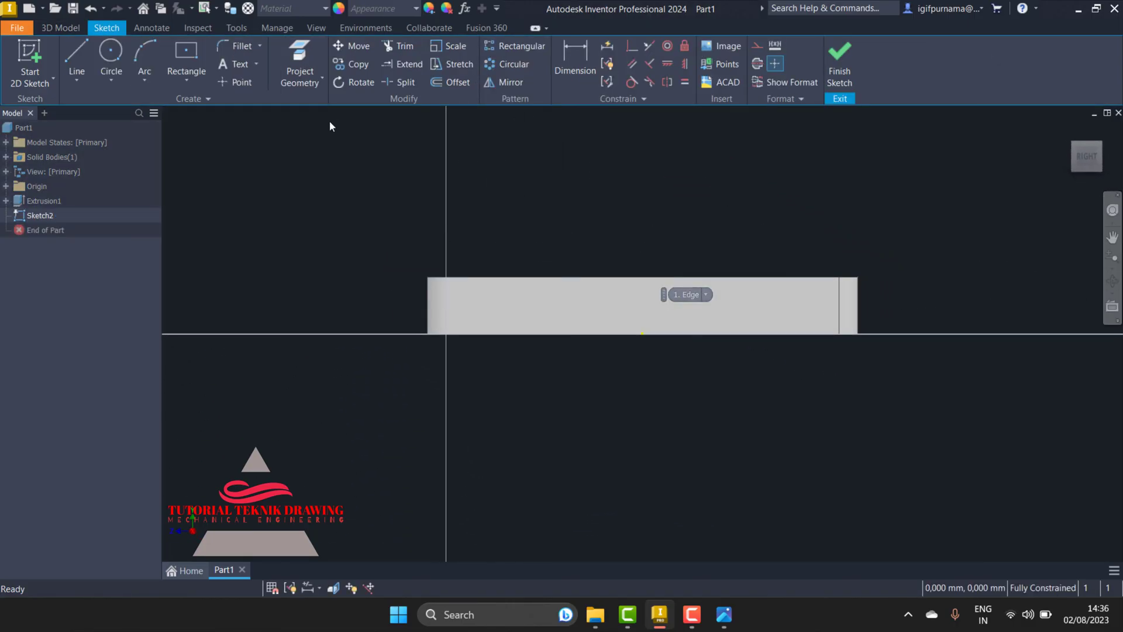
click(185, 82)
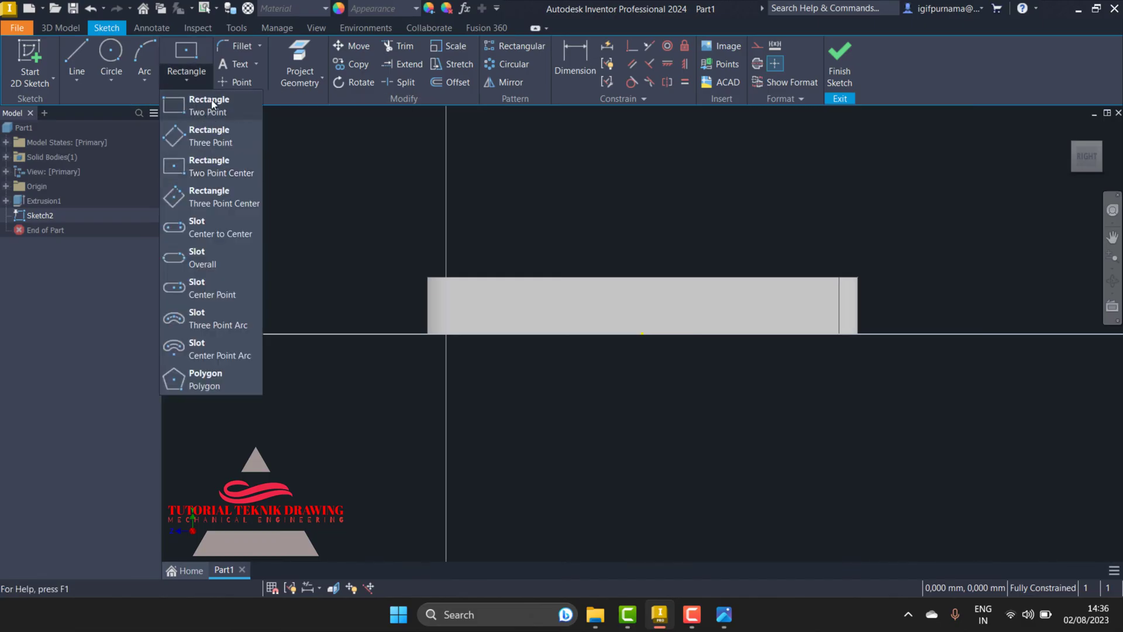
click(200, 113)
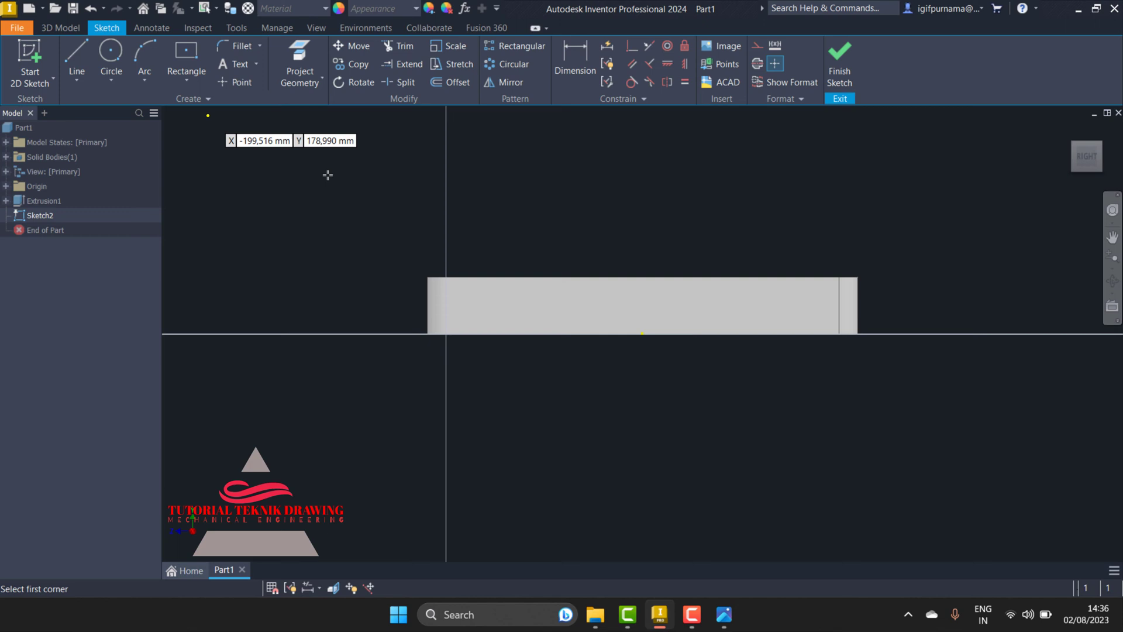
click(508, 334)
click(775, 303)
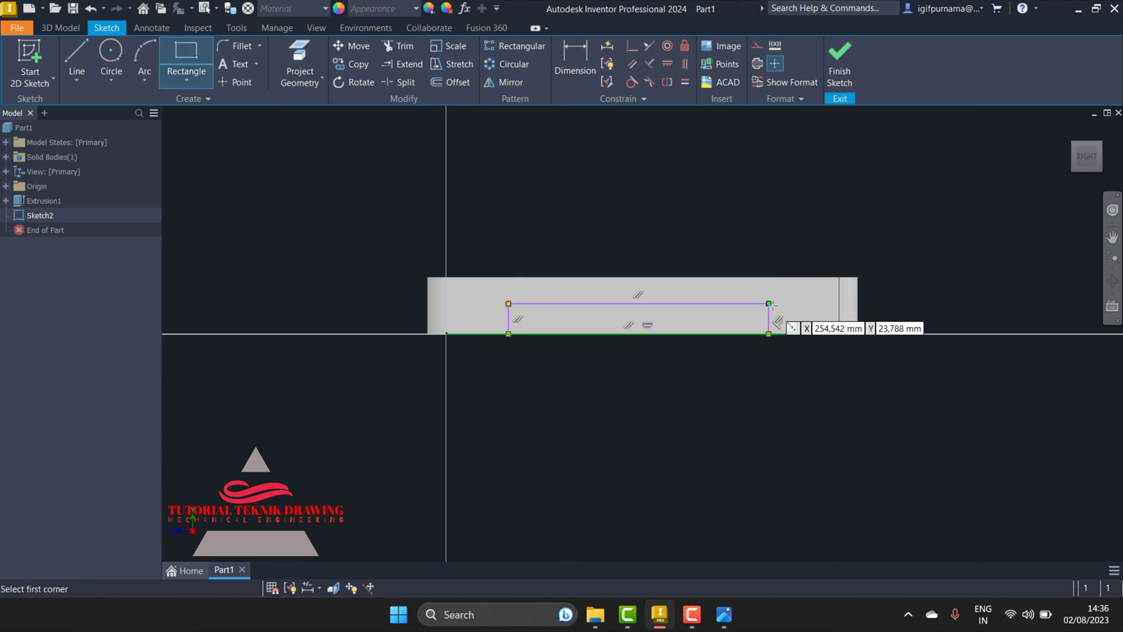
key(alt+Tab)
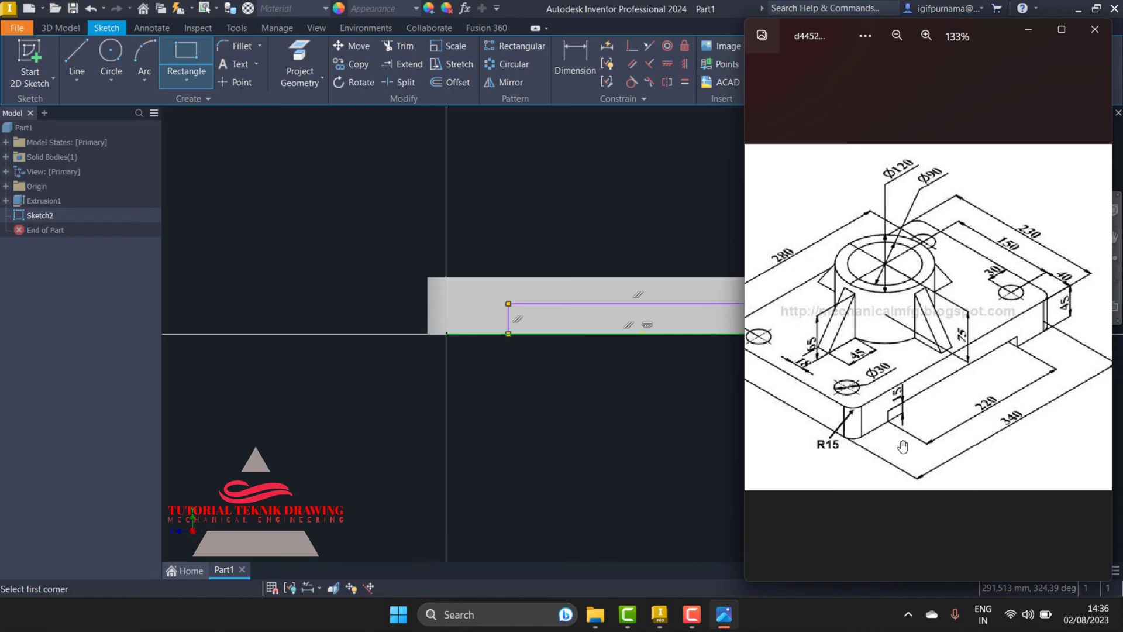
Step: Launch Windows Calculator from search and calculate 220 × 2
click(500, 613)
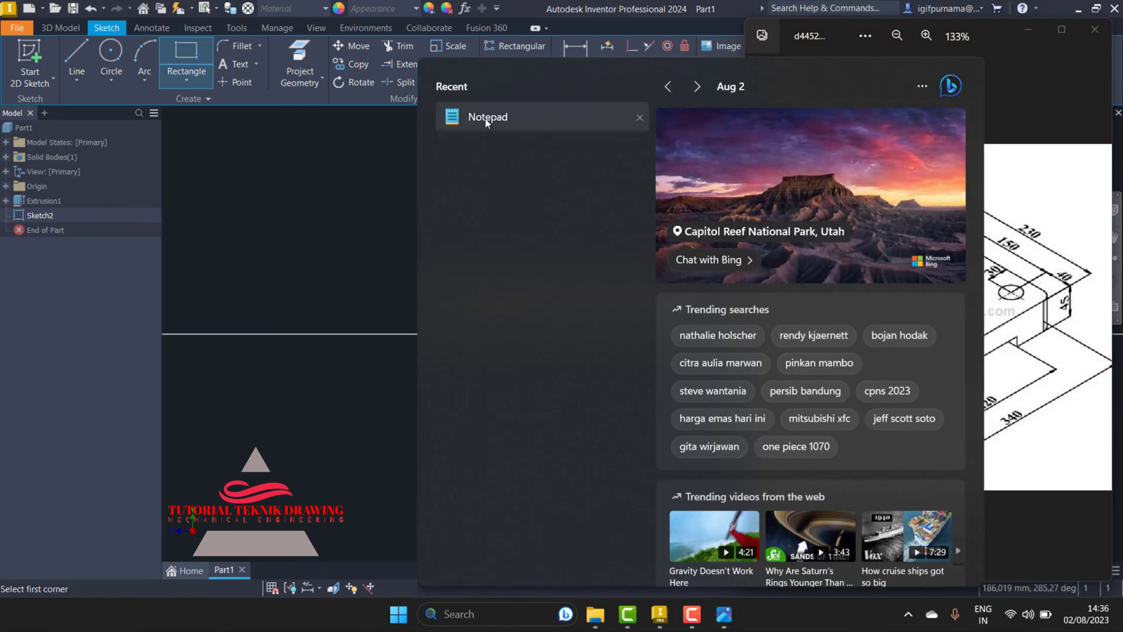
text(c)
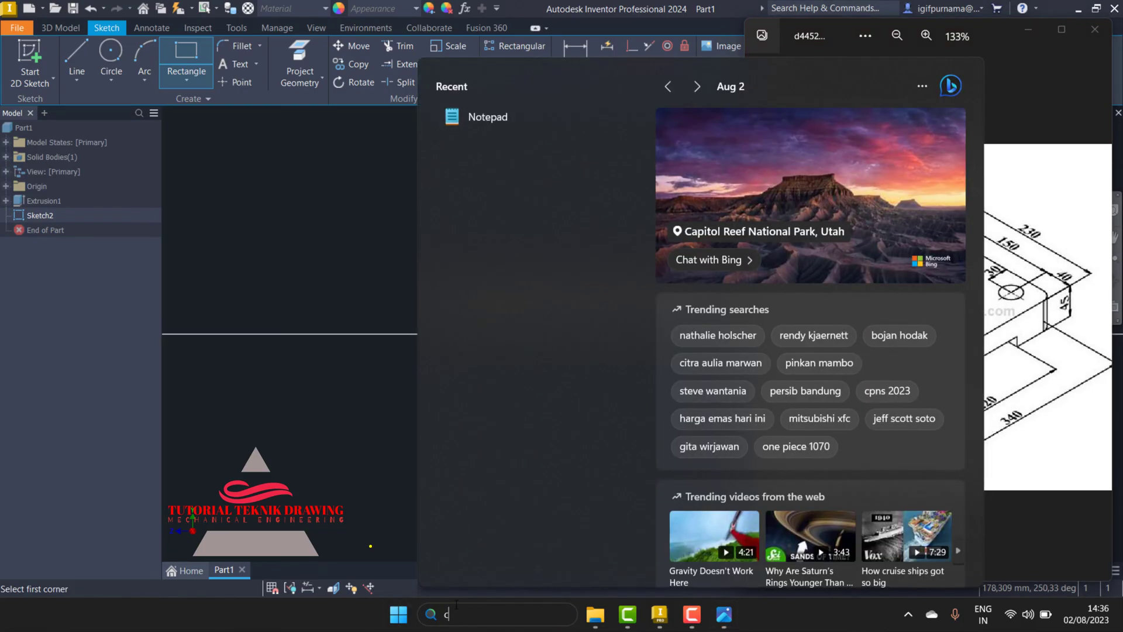
click(489, 230)
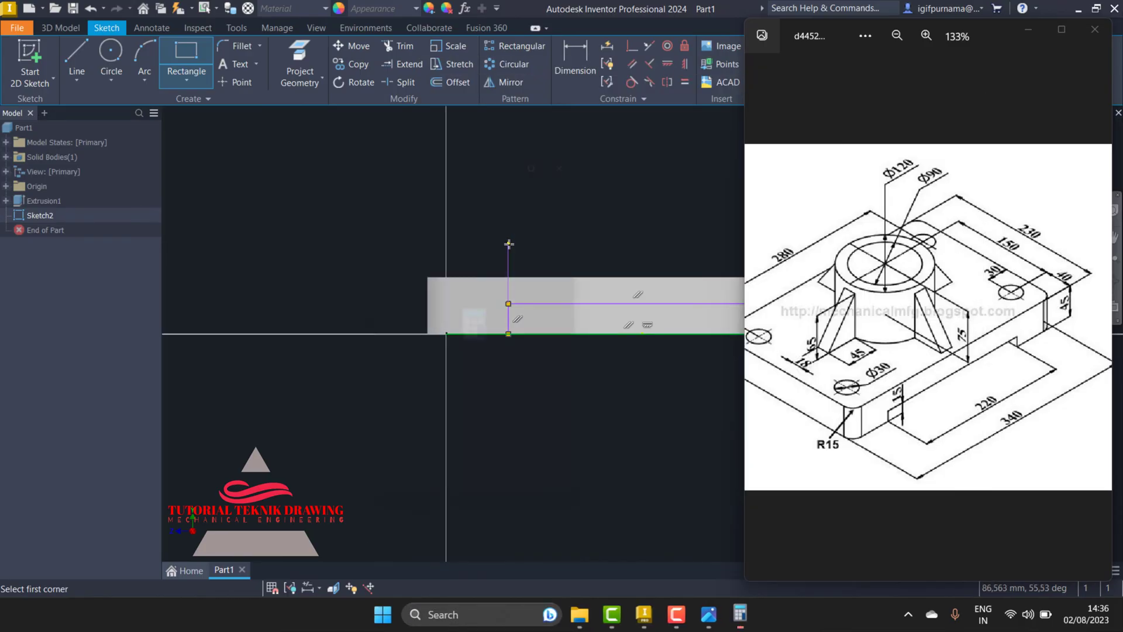
click(443, 462)
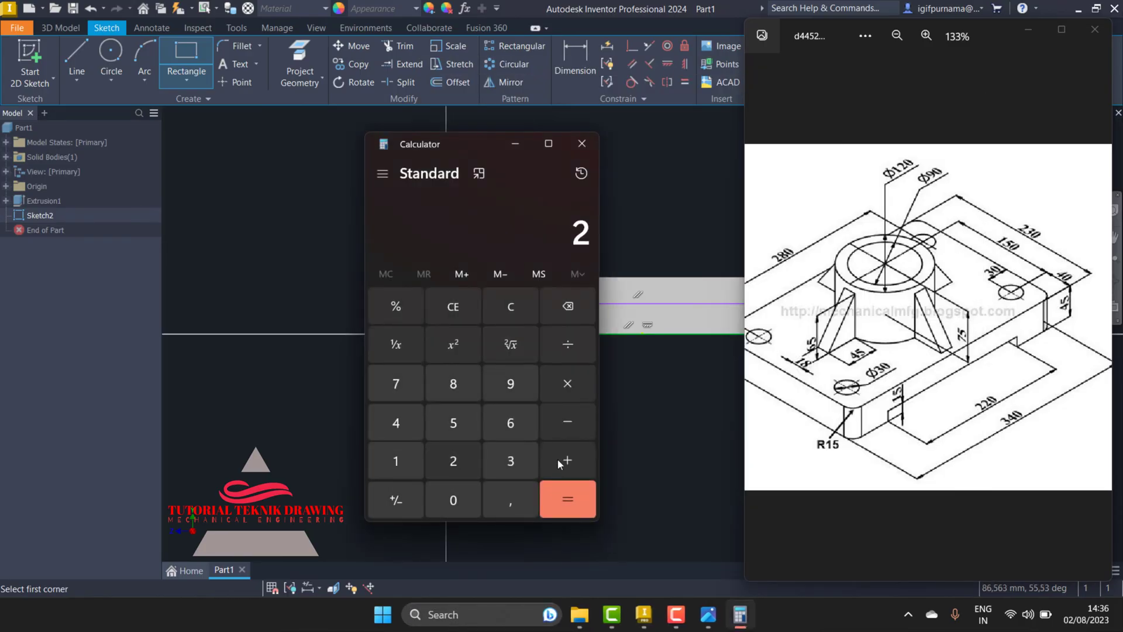
click(450, 462)
click(449, 493)
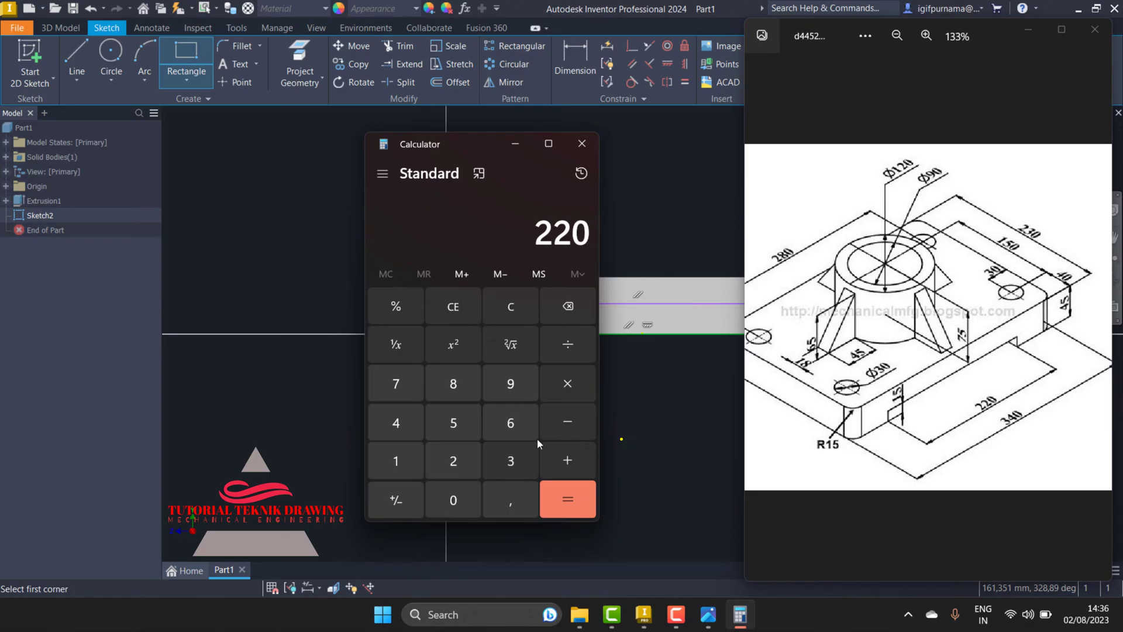
click(568, 386)
click(443, 465)
click(550, 494)
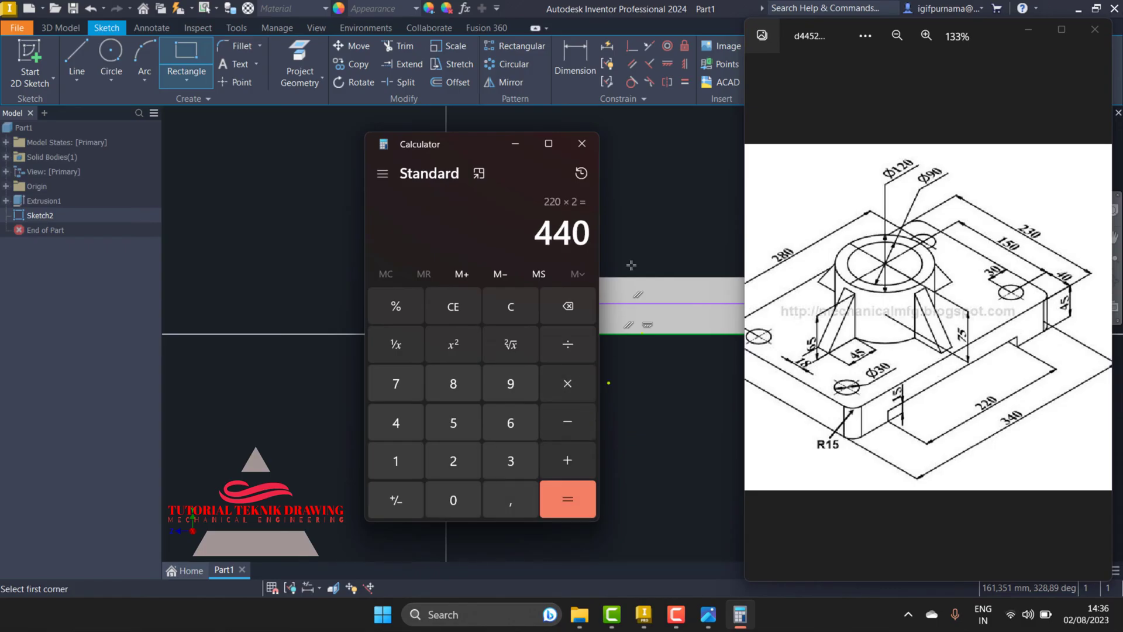
Step: Clear Calculator, compute 220 ÷ 2 = 110, and put Calculator away
click(511, 307)
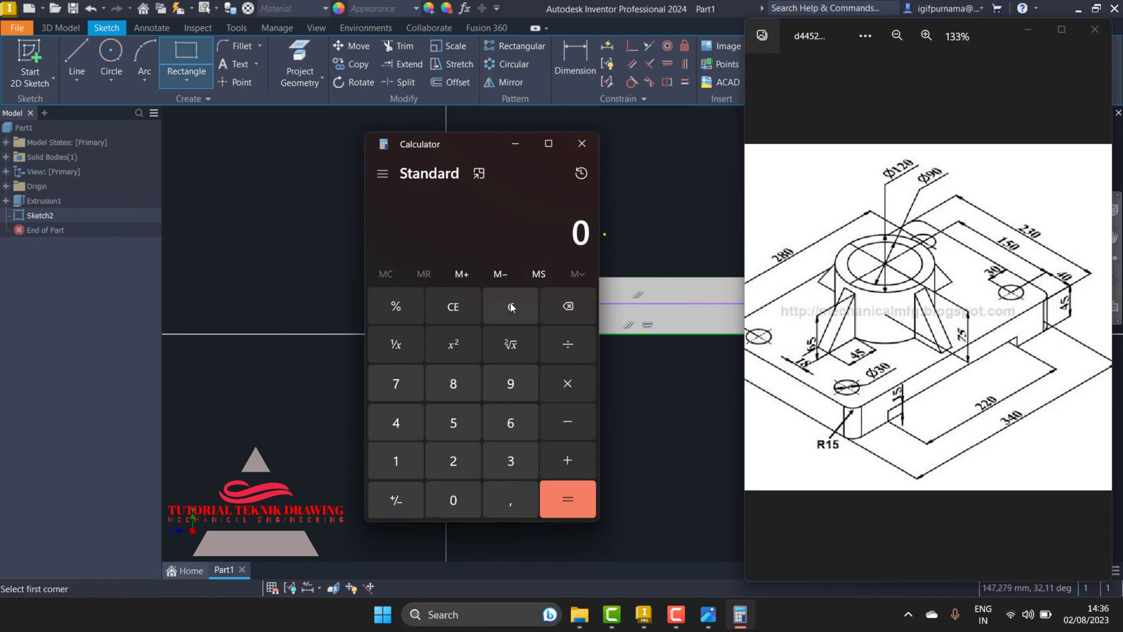
click(454, 468)
click(454, 468)
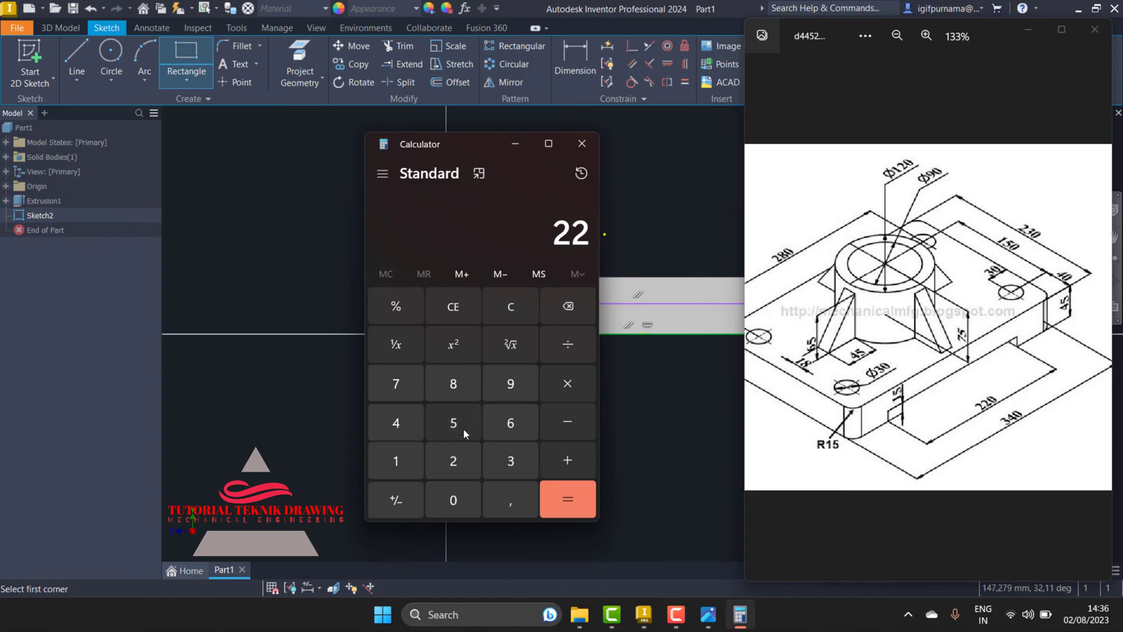
click(450, 503)
click(568, 340)
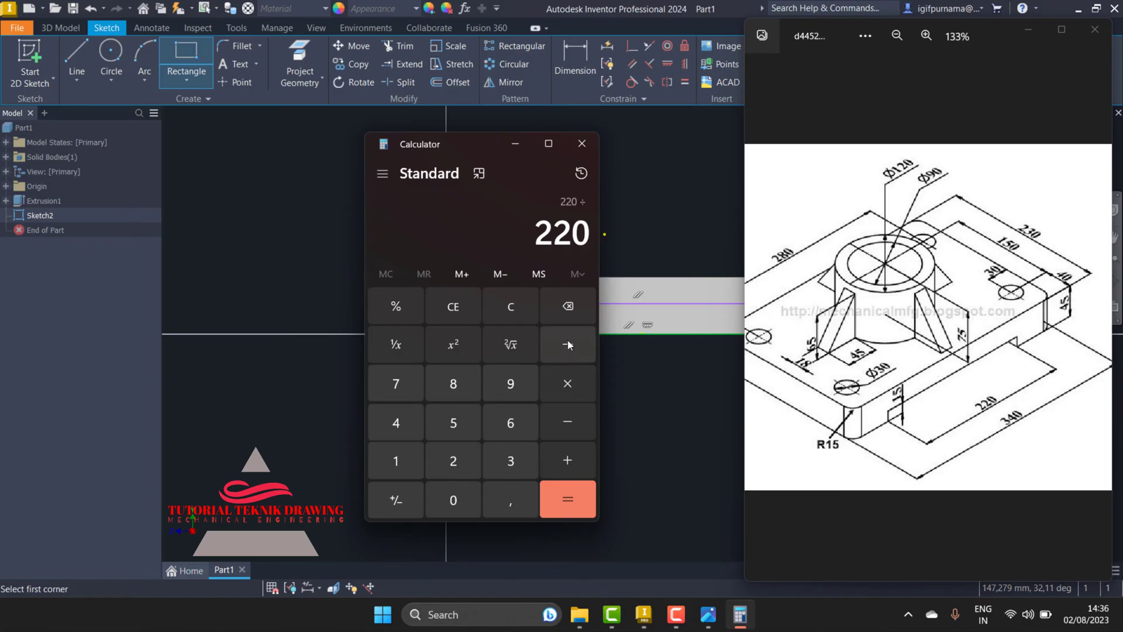
click(453, 463)
click(582, 497)
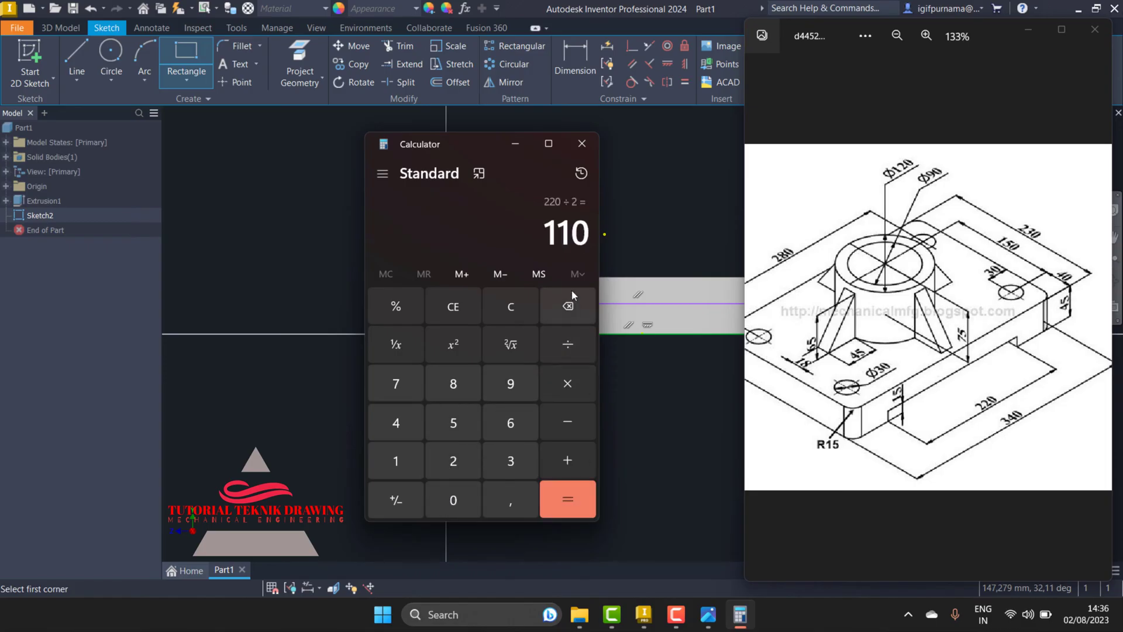
click(520, 150)
Step: Dimension the slot rectangle's left side 110 mm from the bottom-edge midpoint
click(1027, 31)
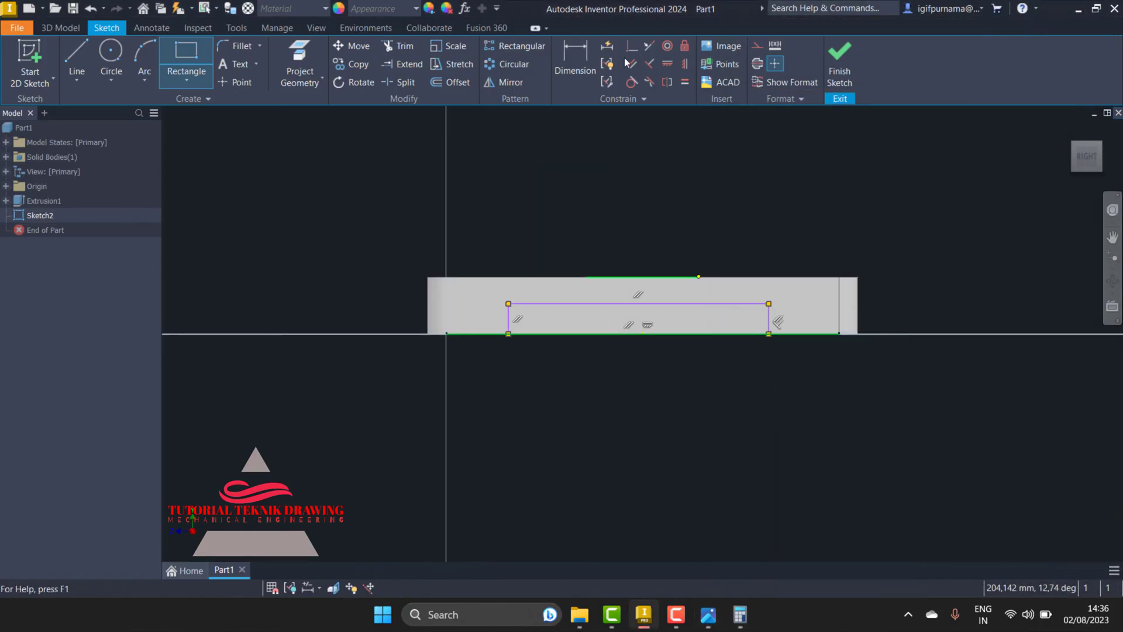
click(575, 61)
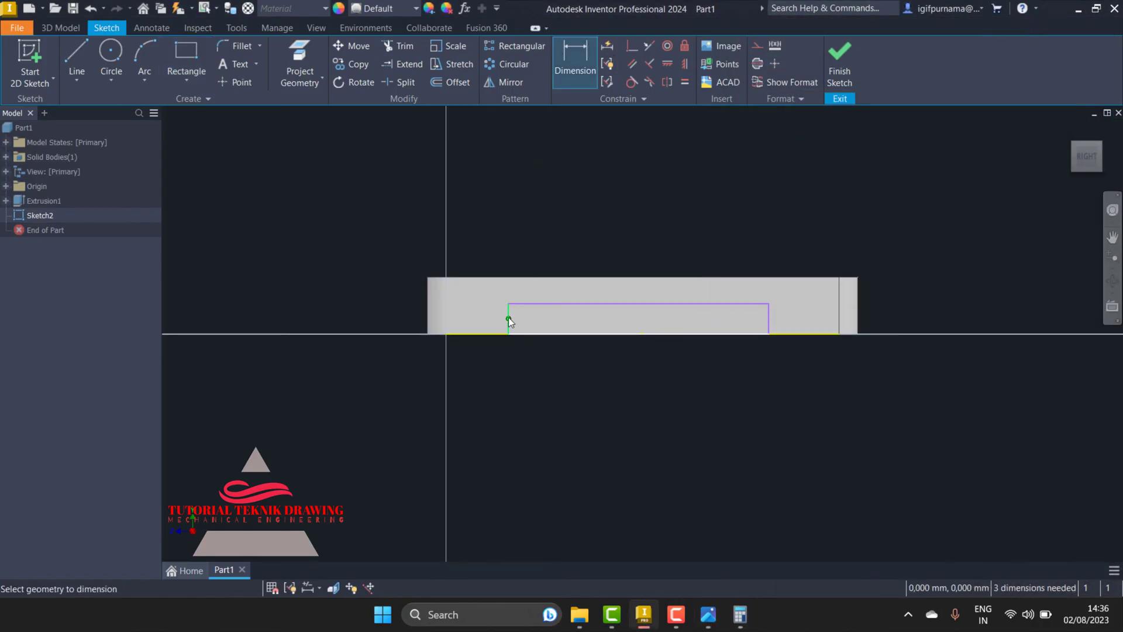
click(508, 319)
click(632, 352)
click(614, 382)
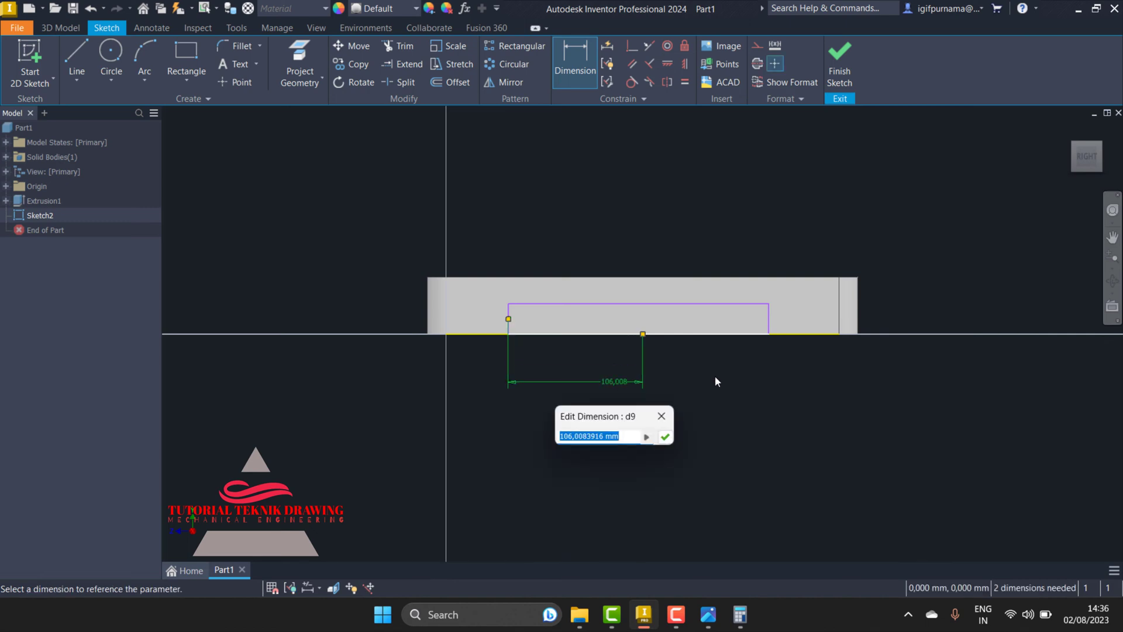
text(110)
key(Return)
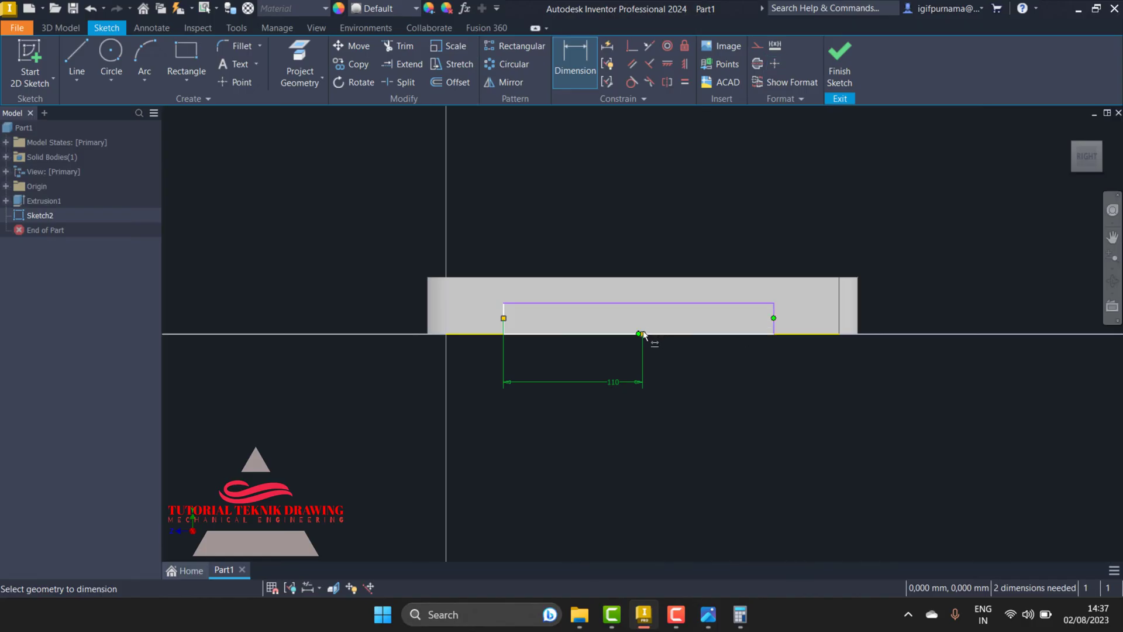
key(Escape)
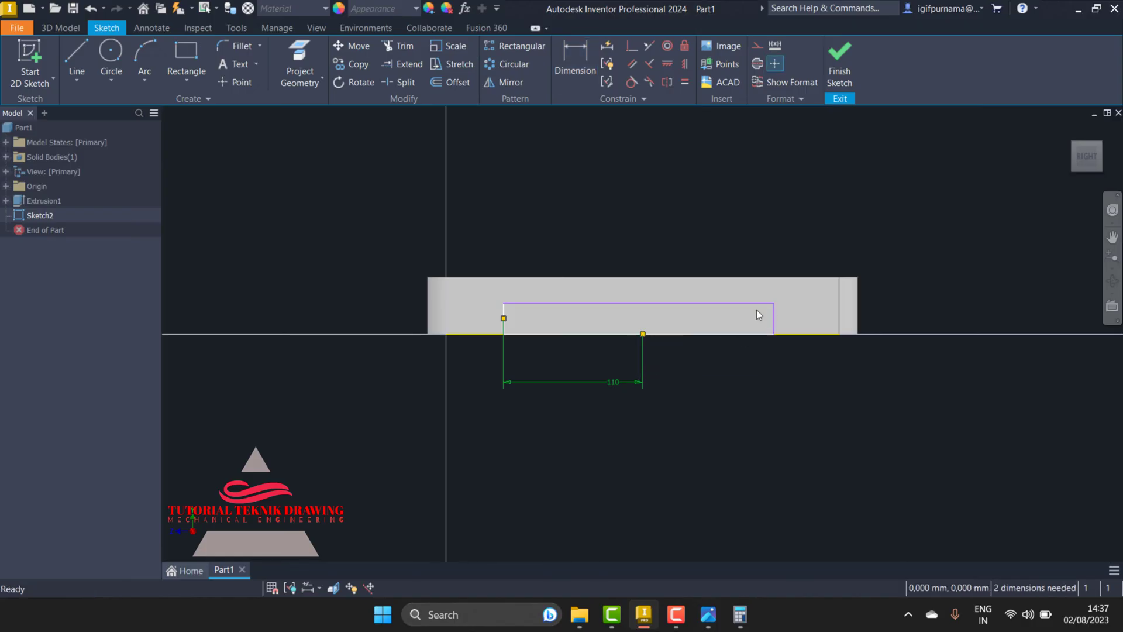
Step: Dimension the rectangle's right side 110 mm from the same bottom-edge midpoint
click(775, 316)
click(575, 62)
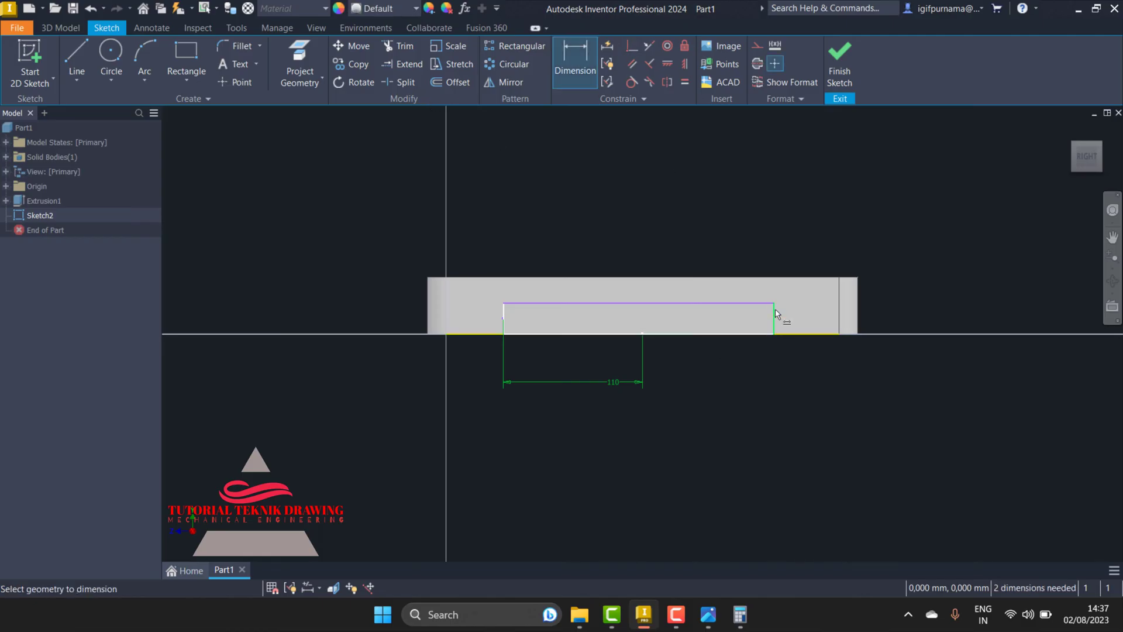
click(775, 314)
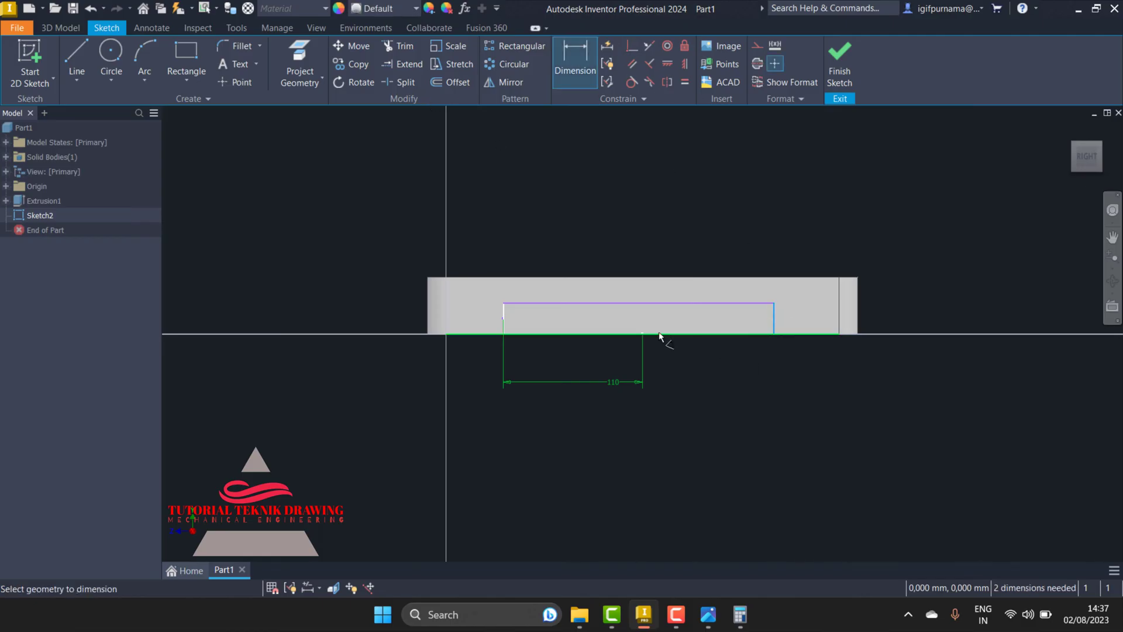
click(673, 374)
text(11)
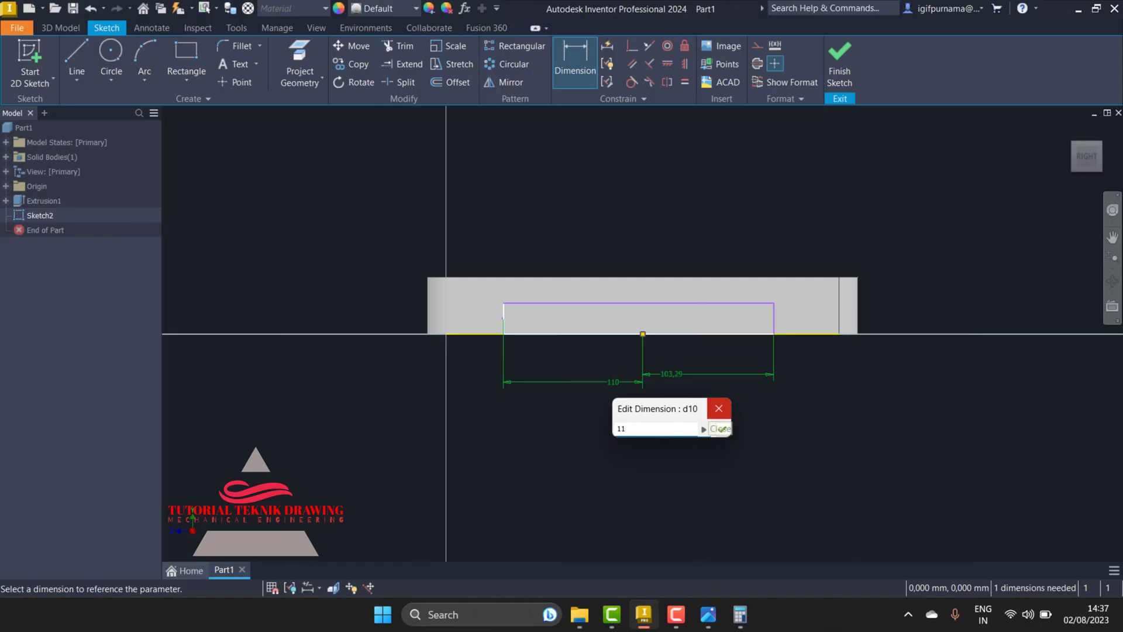
text(0)
key(Return)
Step: Set the slot rectangle's height to 15 mm after checking the reference drawing
click(707, 614)
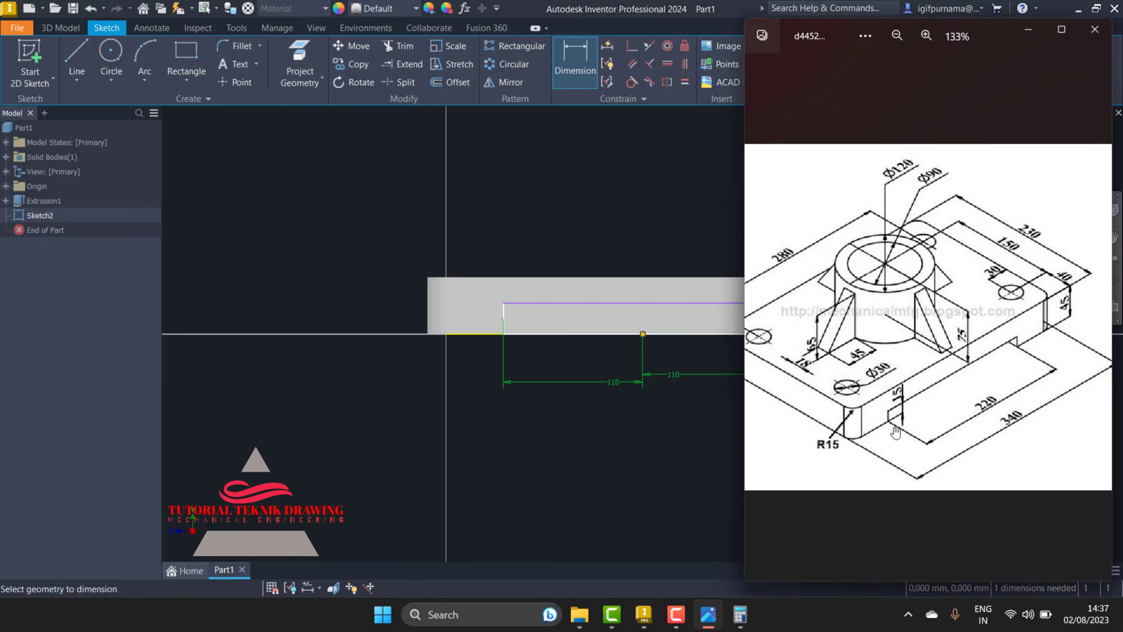
click(1028, 31)
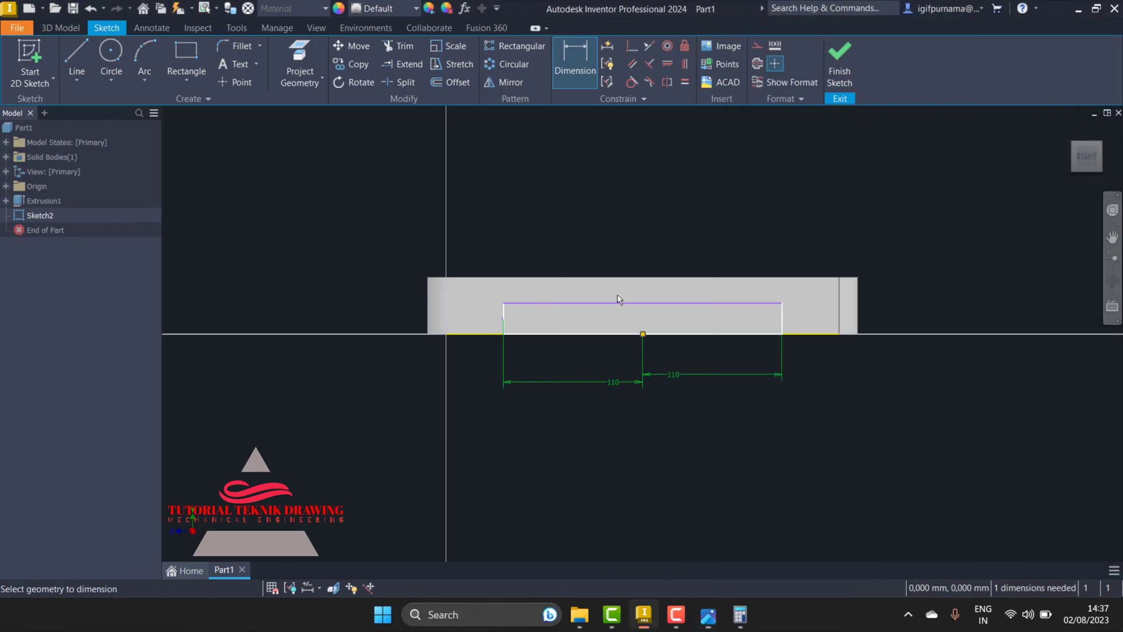
click(503, 315)
text(15)
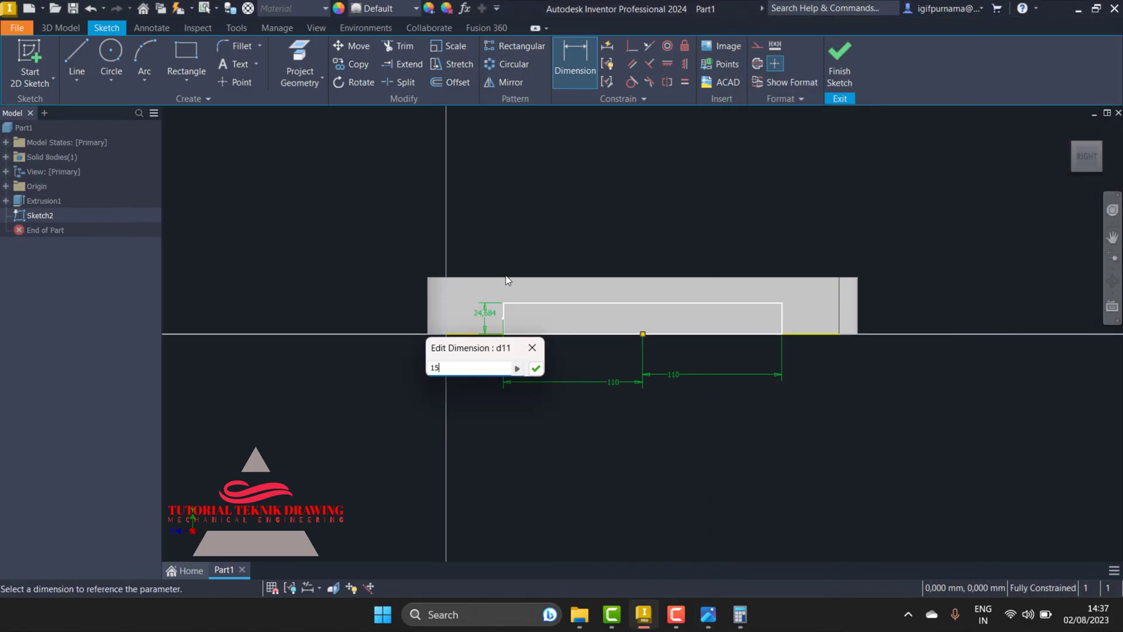
key(Return)
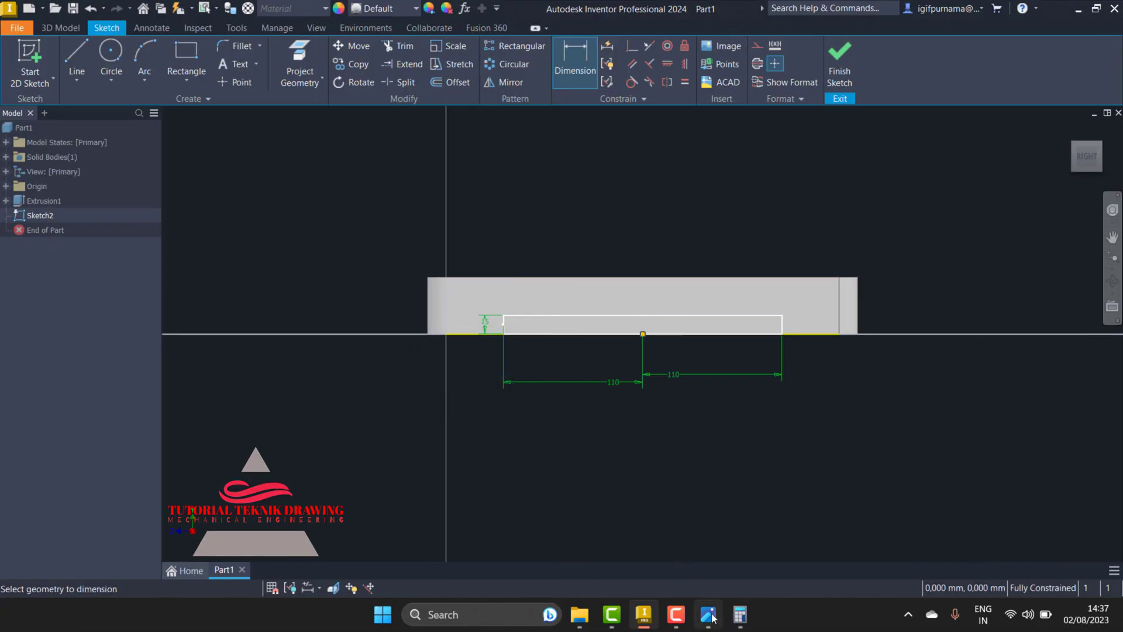
click(708, 615)
click(1028, 29)
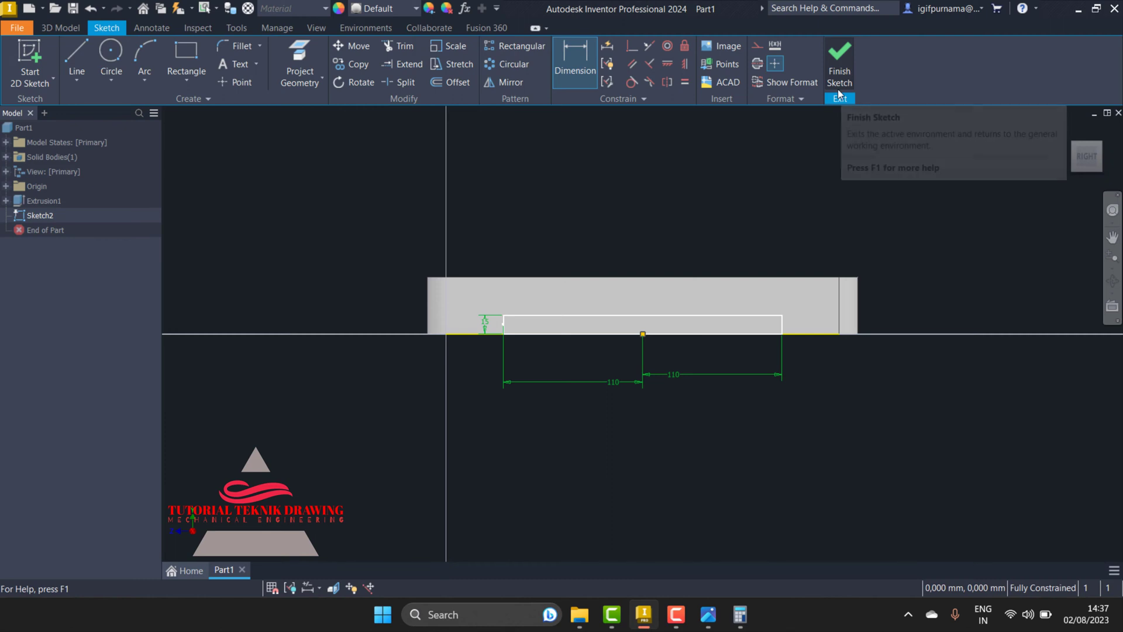
Step: Finish Sketch2 and extrude the rectangle as a cut extending past the far side of the plate
click(845, 71)
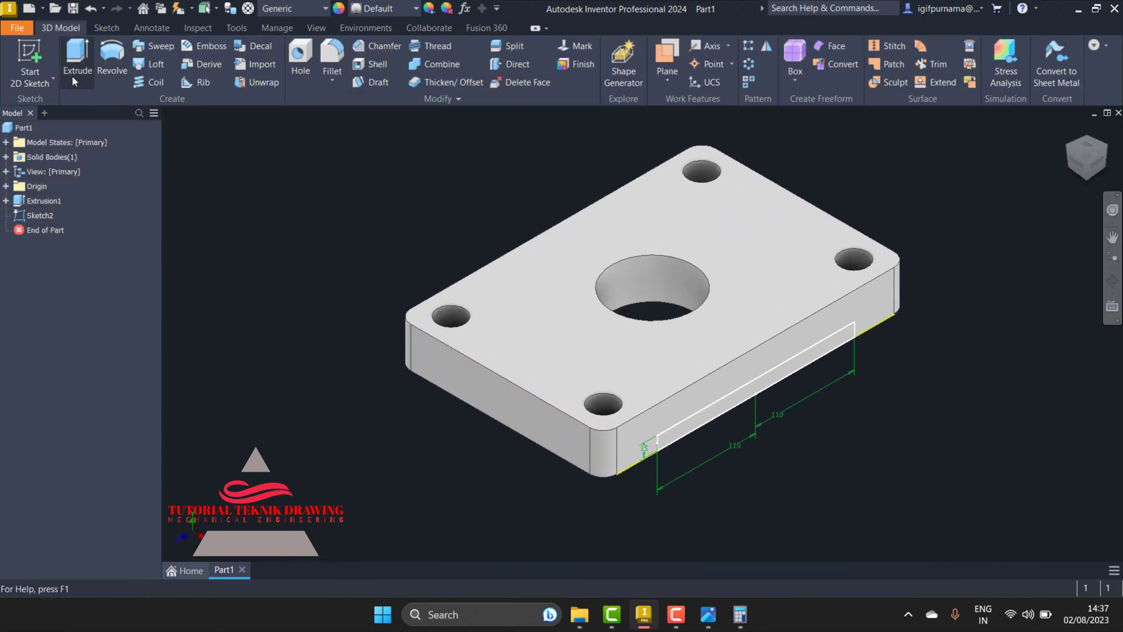
click(76, 52)
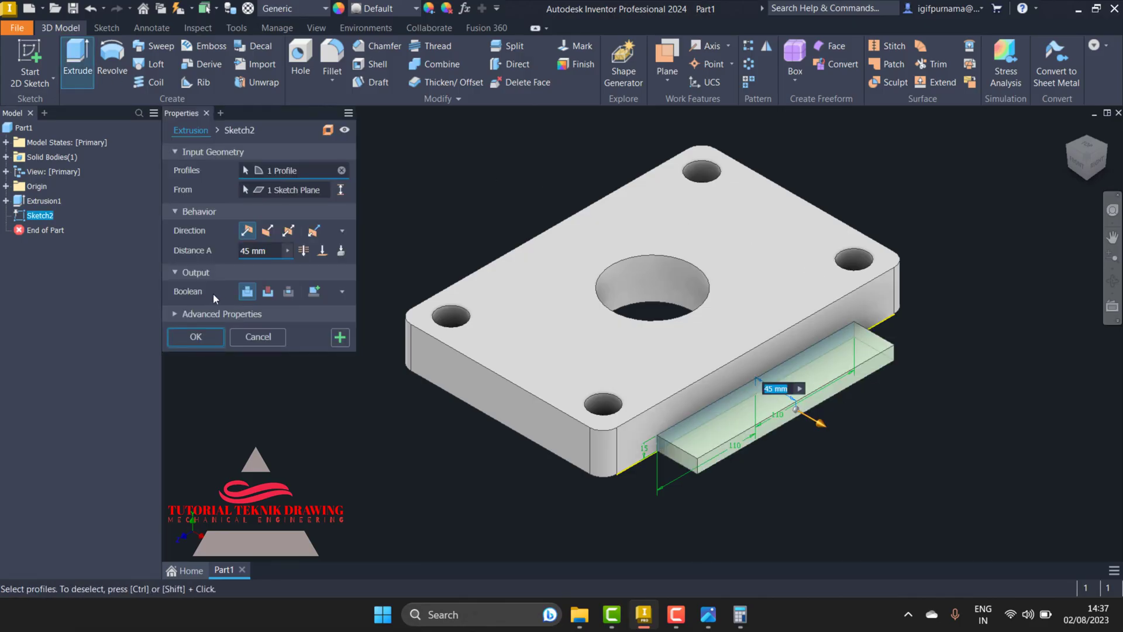
click(268, 292)
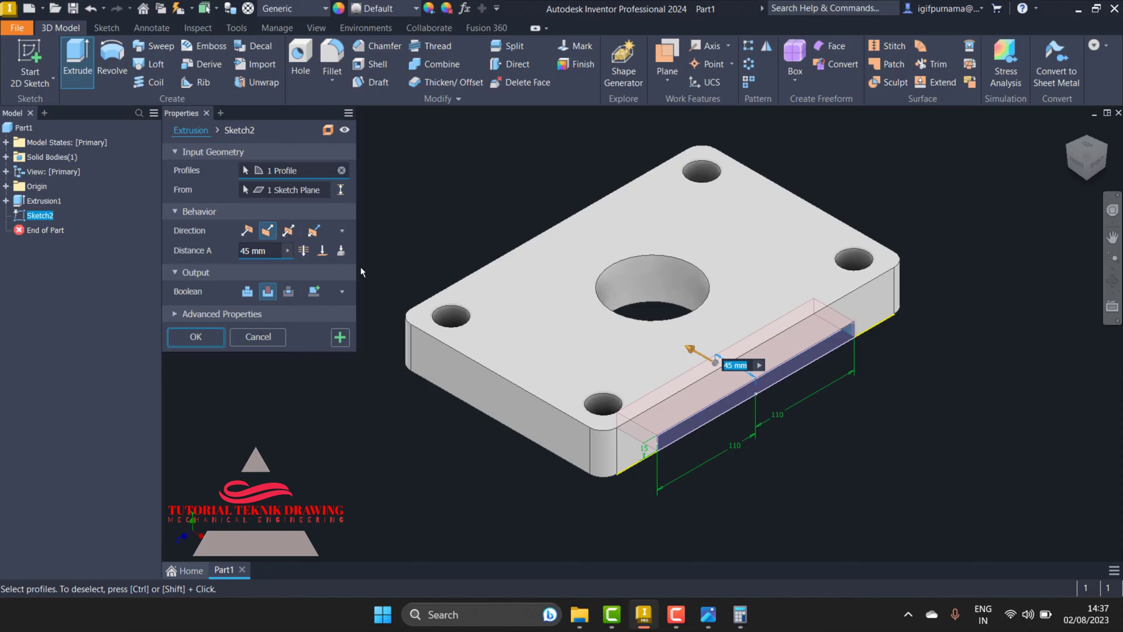
drag(693, 351, 550, 270)
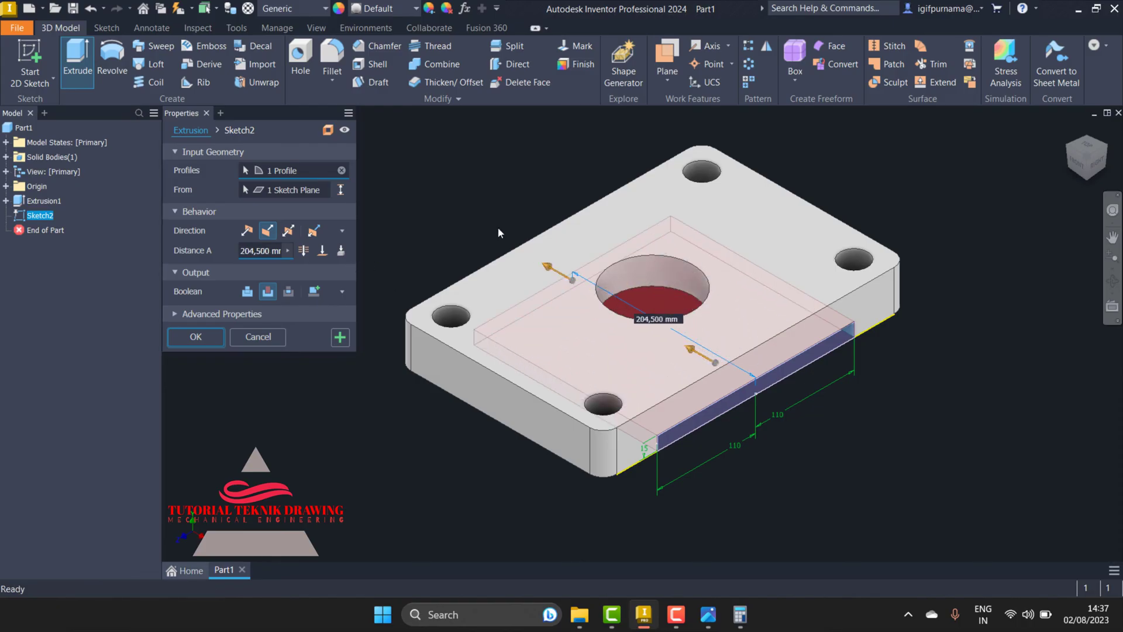
drag(498, 233, 429, 299)
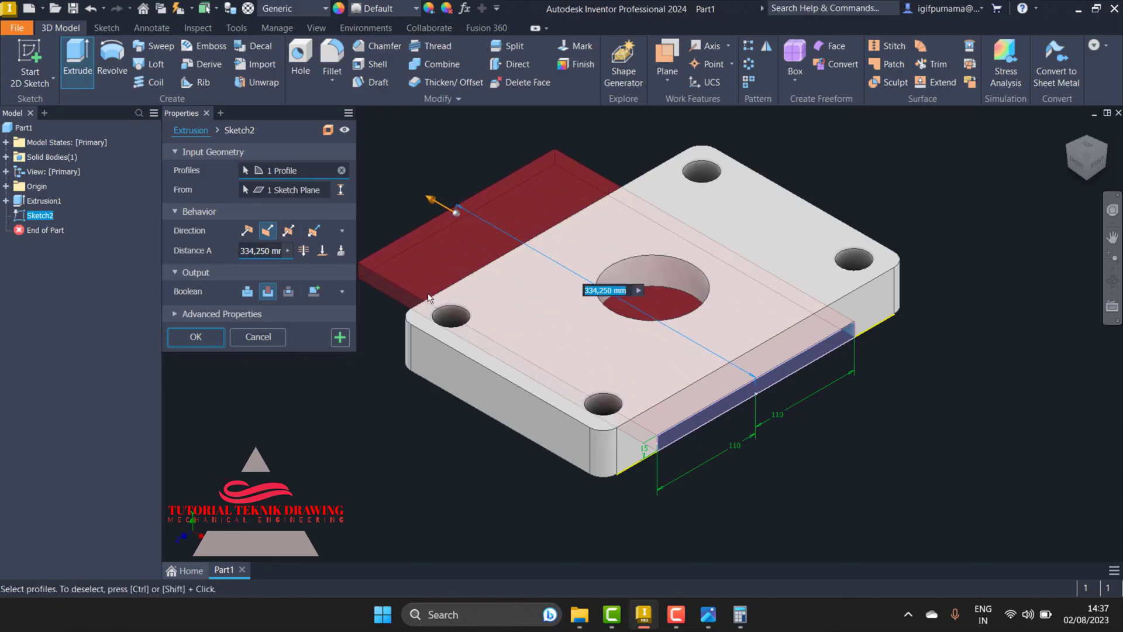
click(201, 330)
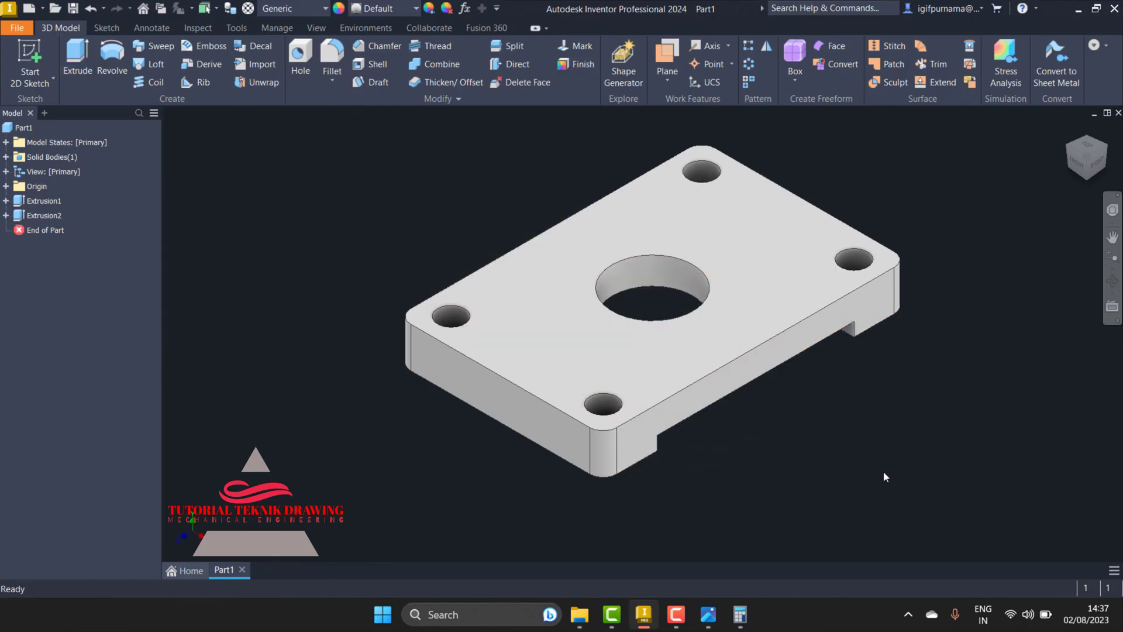
click(717, 625)
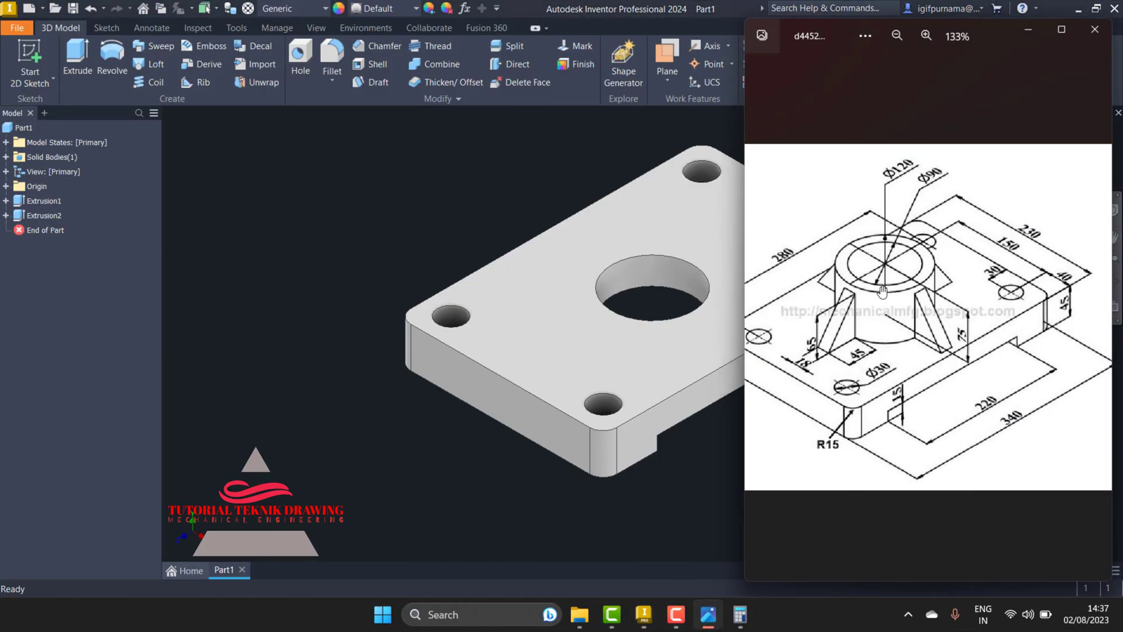
Step: Start Sketch3 on the plate's top face and draw a circle centred on the origin
click(442, 444)
click(553, 284)
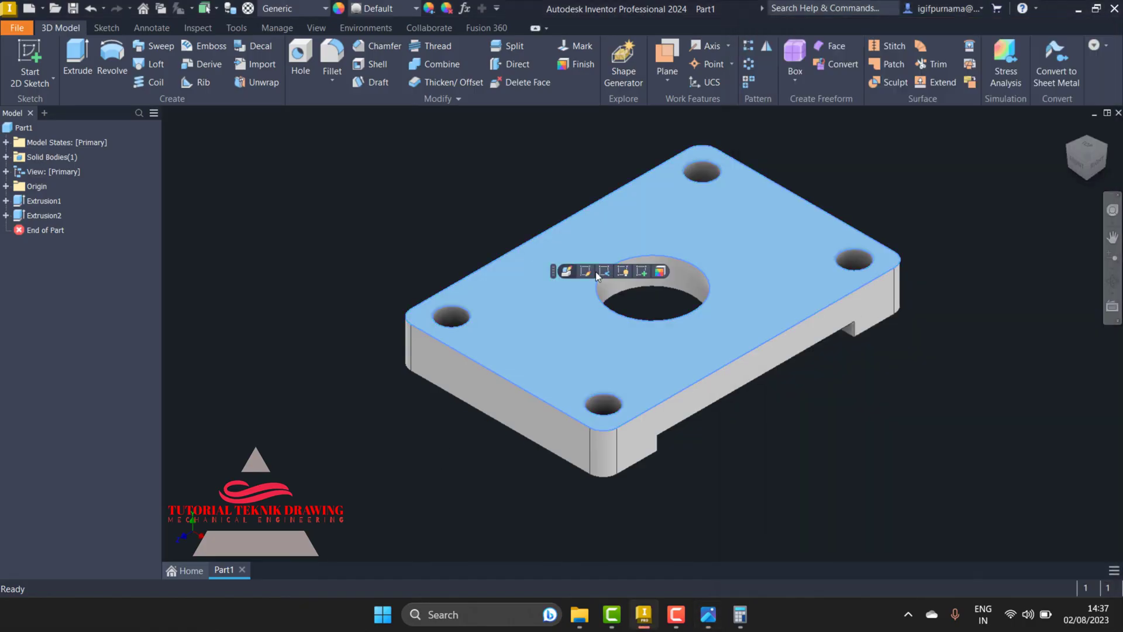
click(641, 272)
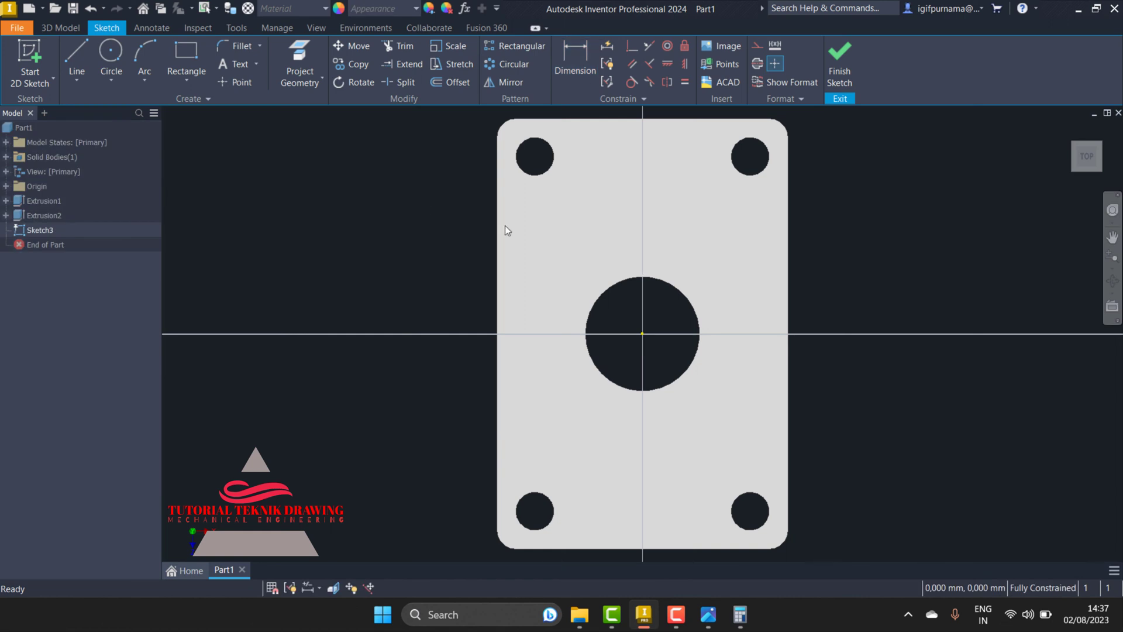
click(110, 58)
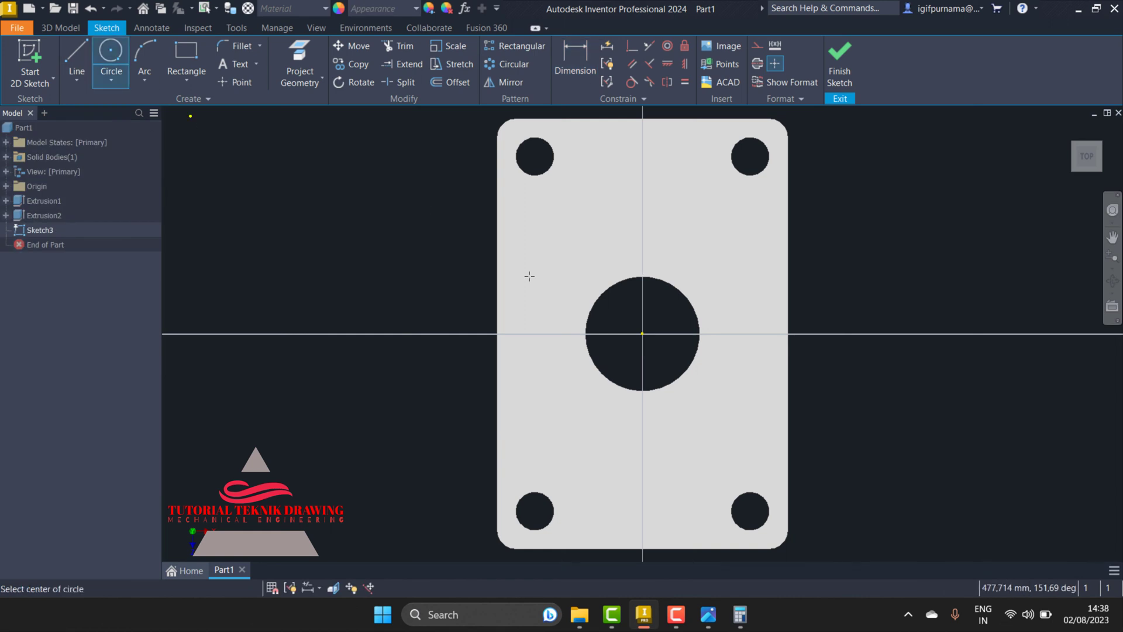
click(643, 334)
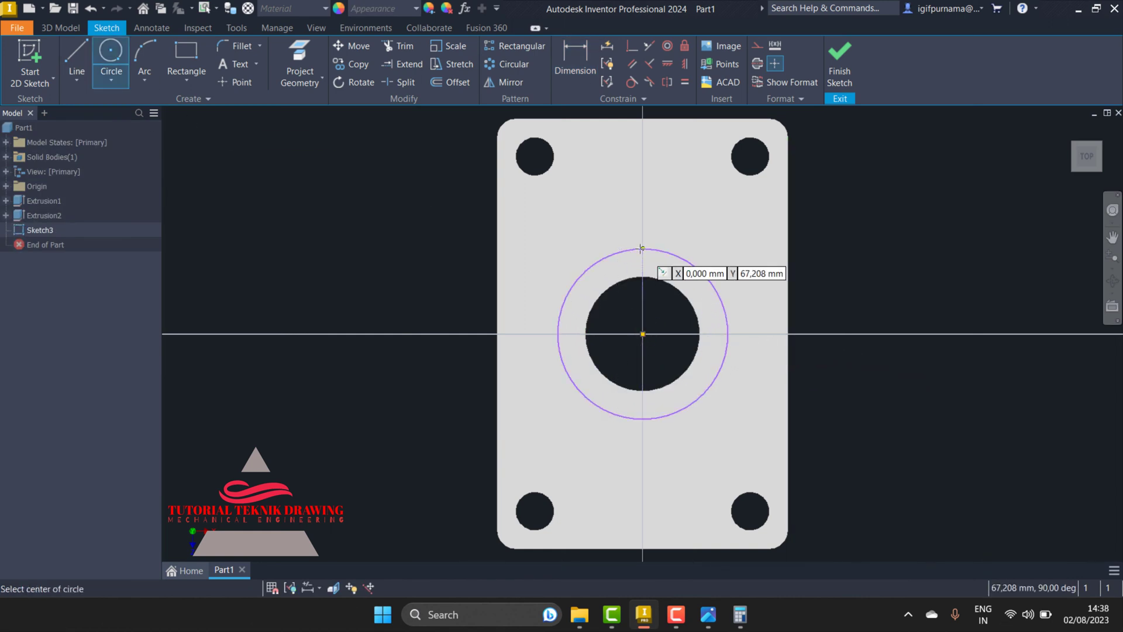
click(706, 619)
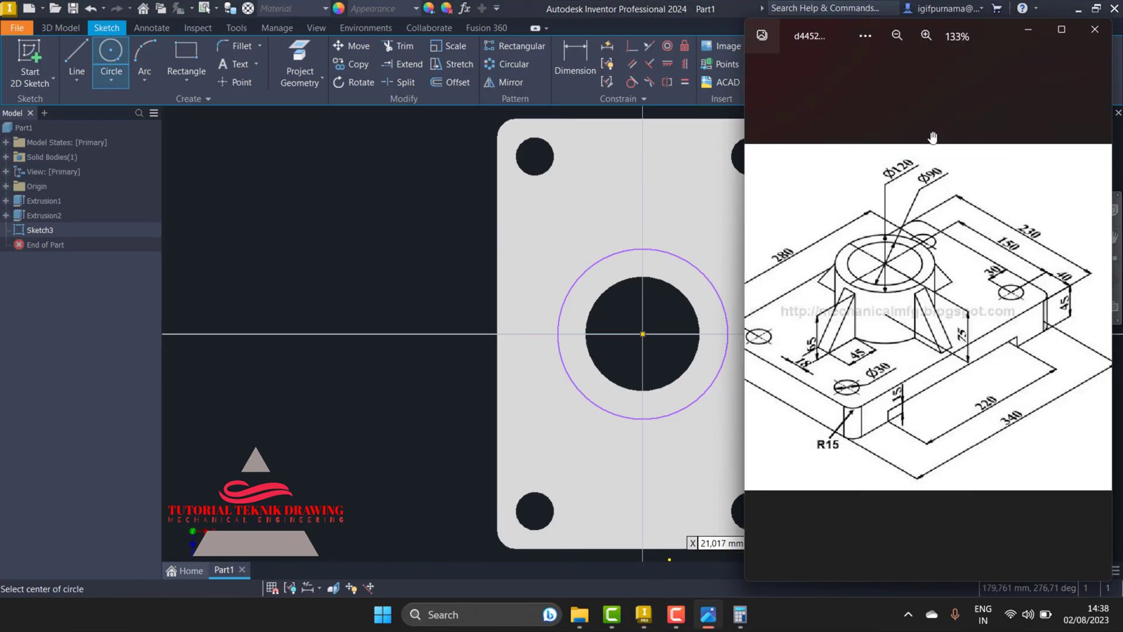
click(1024, 35)
Step: Dimension the new circle's diameter to 120 mm
key(d)
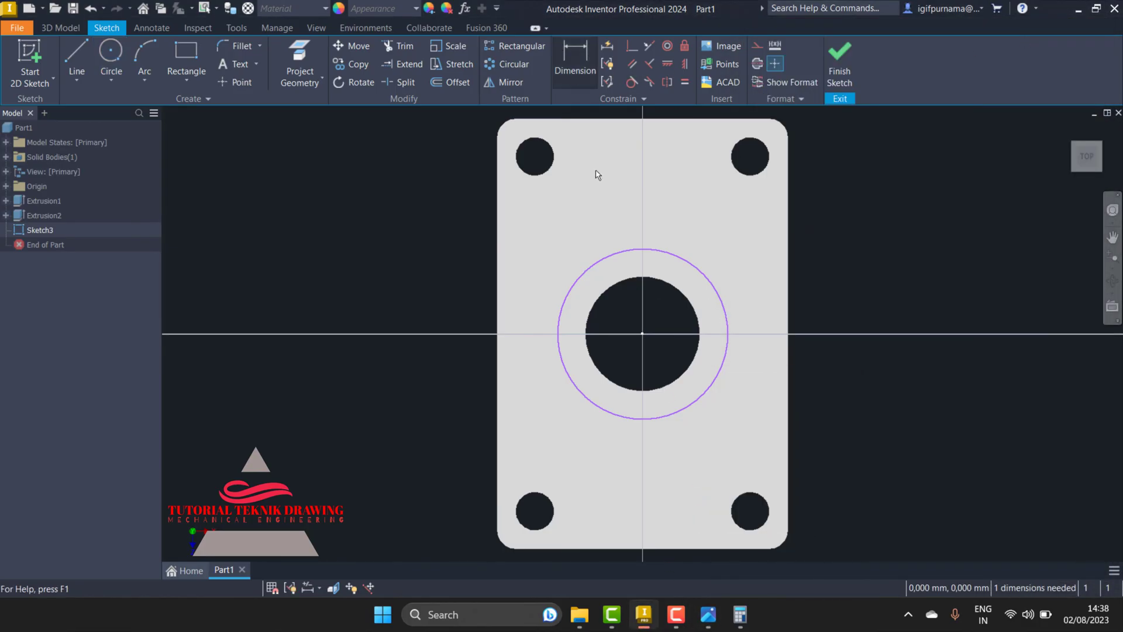
click(617, 253)
click(614, 231)
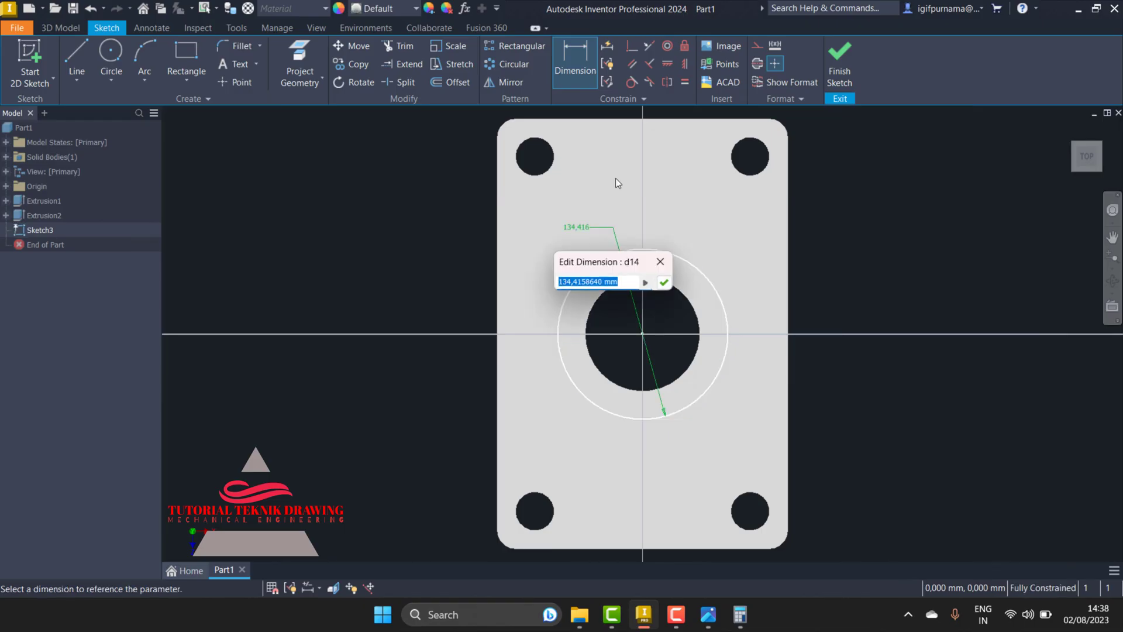
text(120)
key(Return)
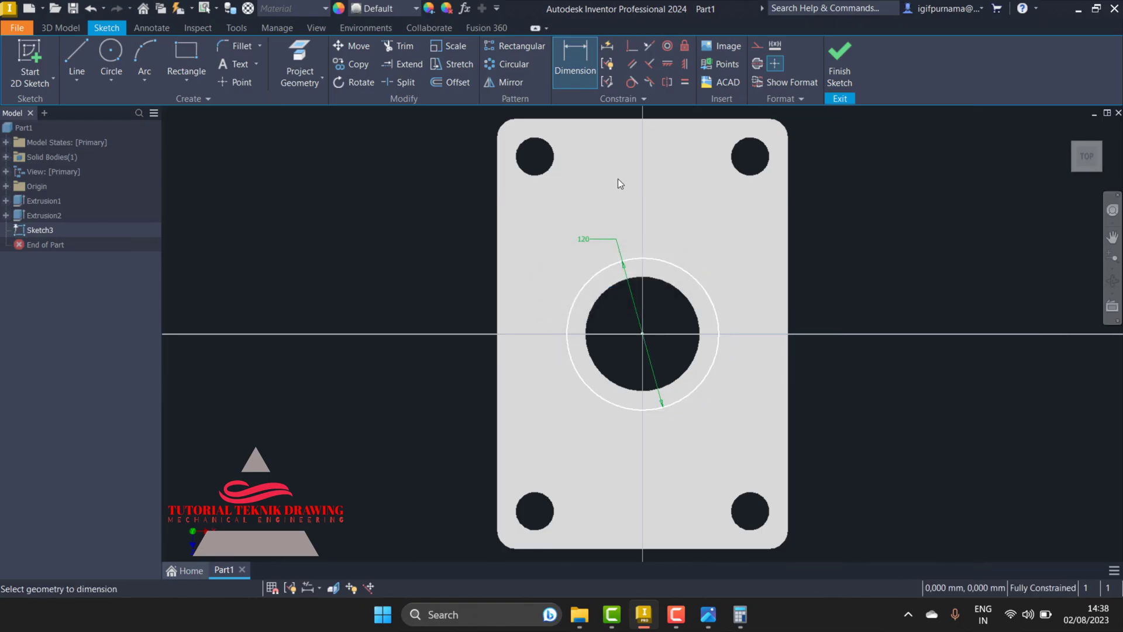
click(709, 622)
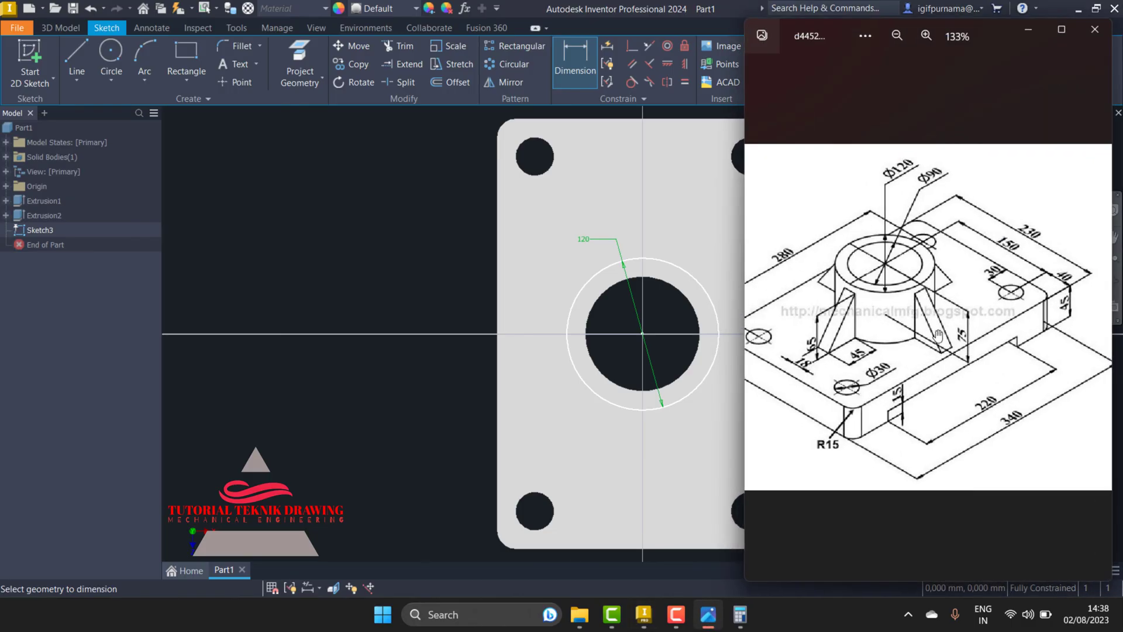
click(1029, 29)
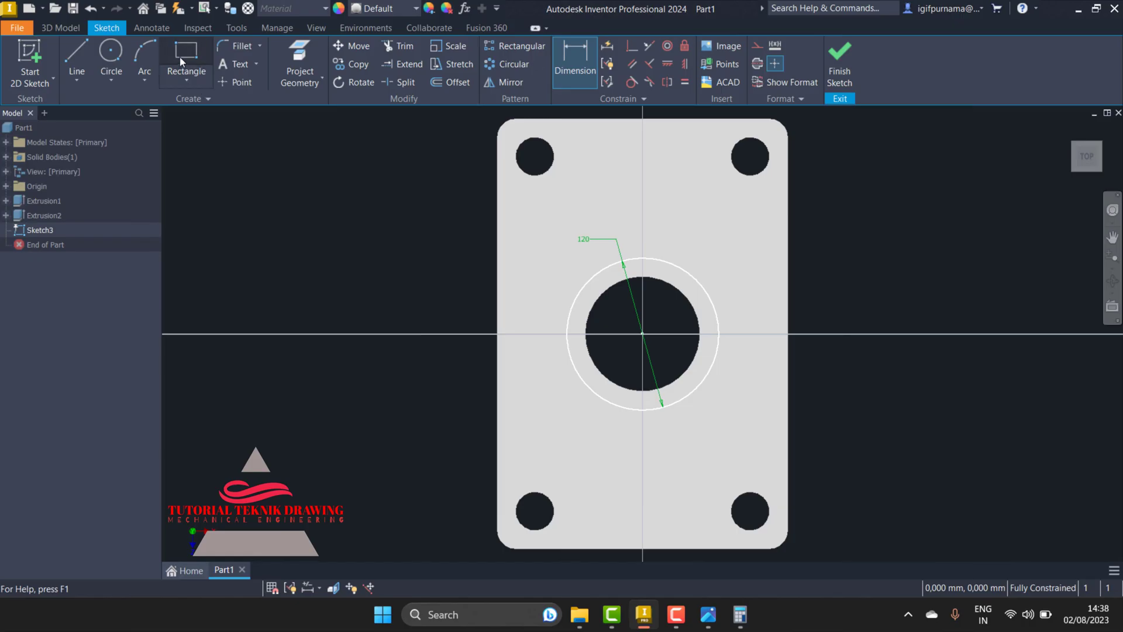
Step: Draw the rib rectangle from the origin up beyond the circle and start its left-edge offset dimension
click(176, 82)
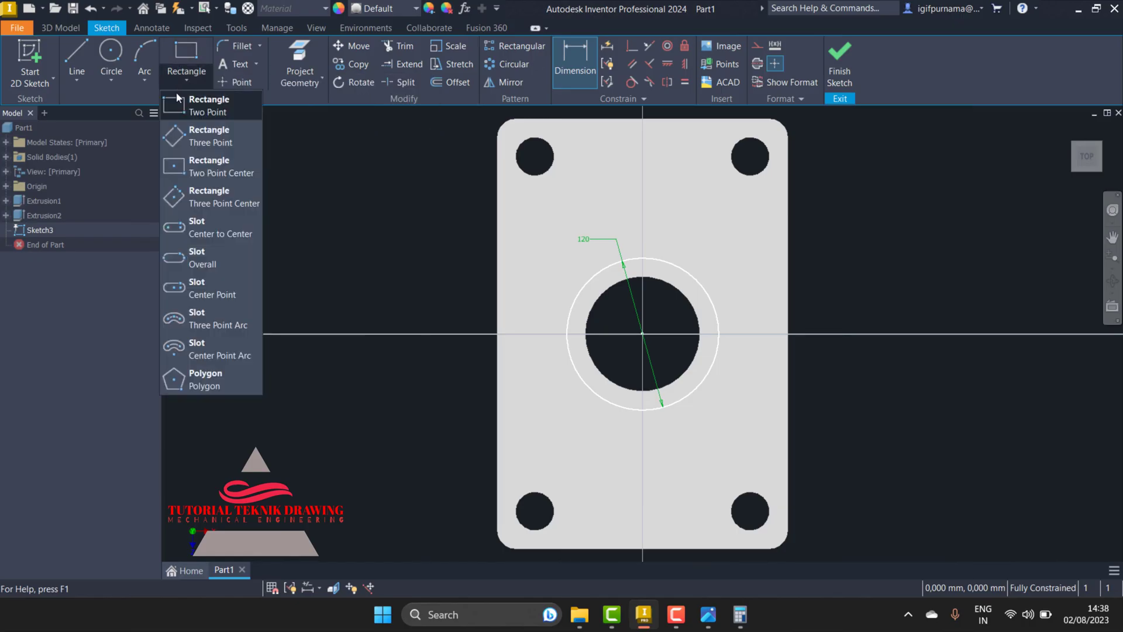
click(190, 108)
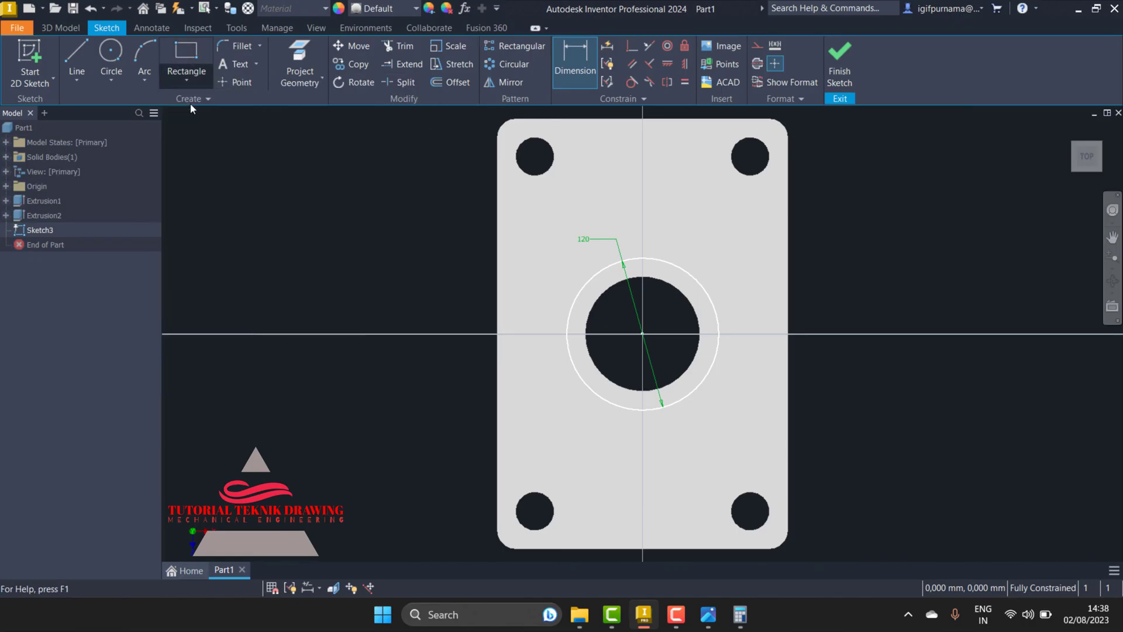
click(643, 334)
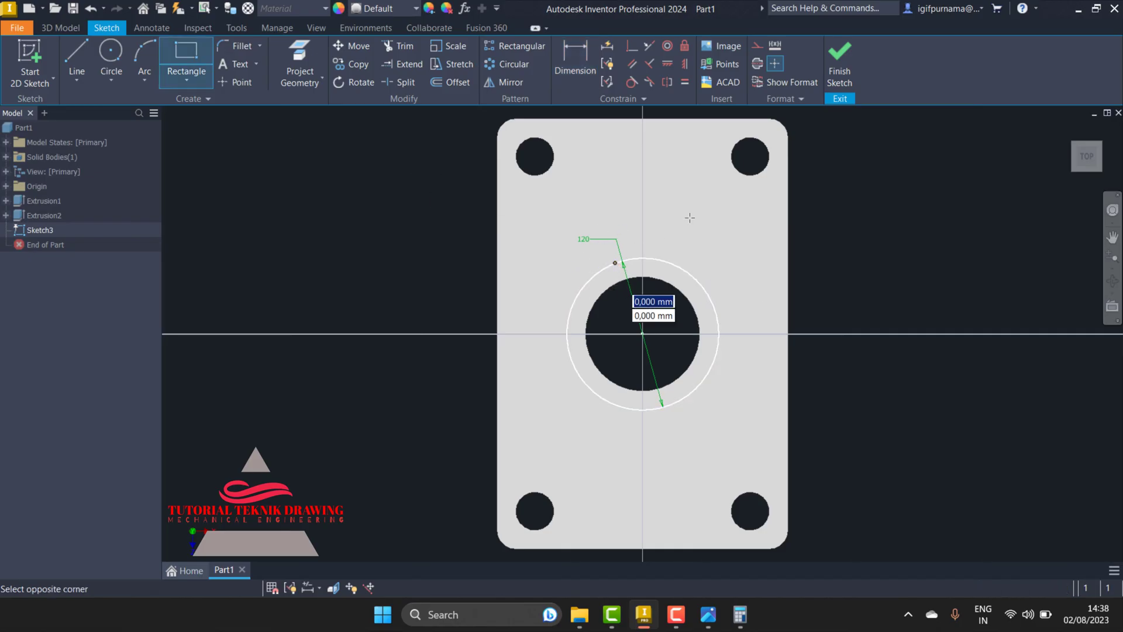
click(674, 159)
click(575, 65)
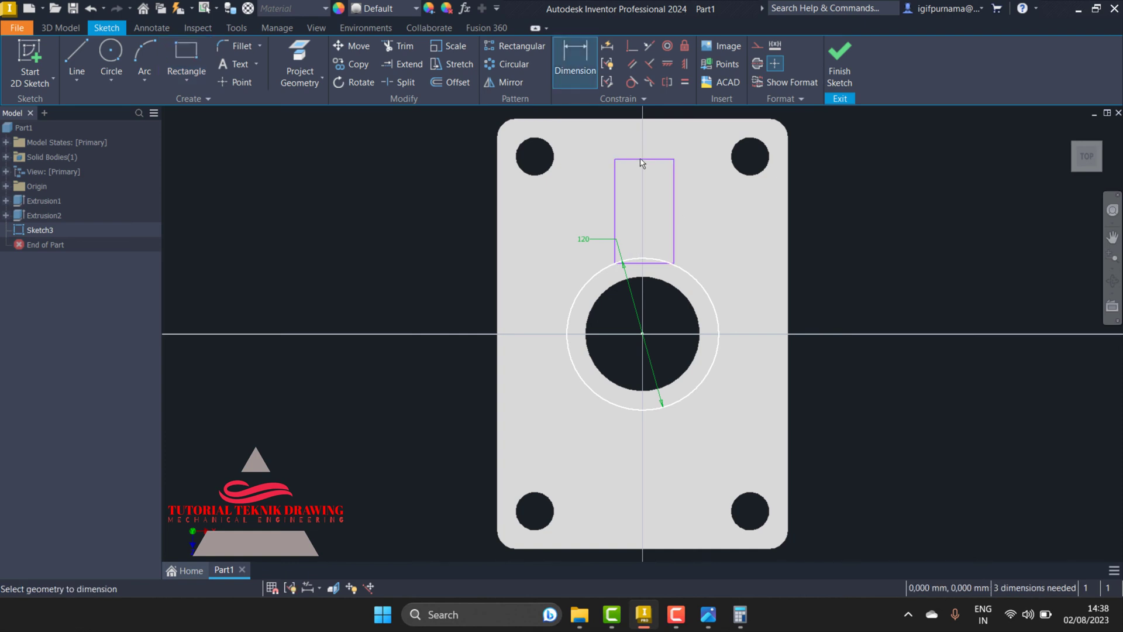
click(616, 178)
click(630, 357)
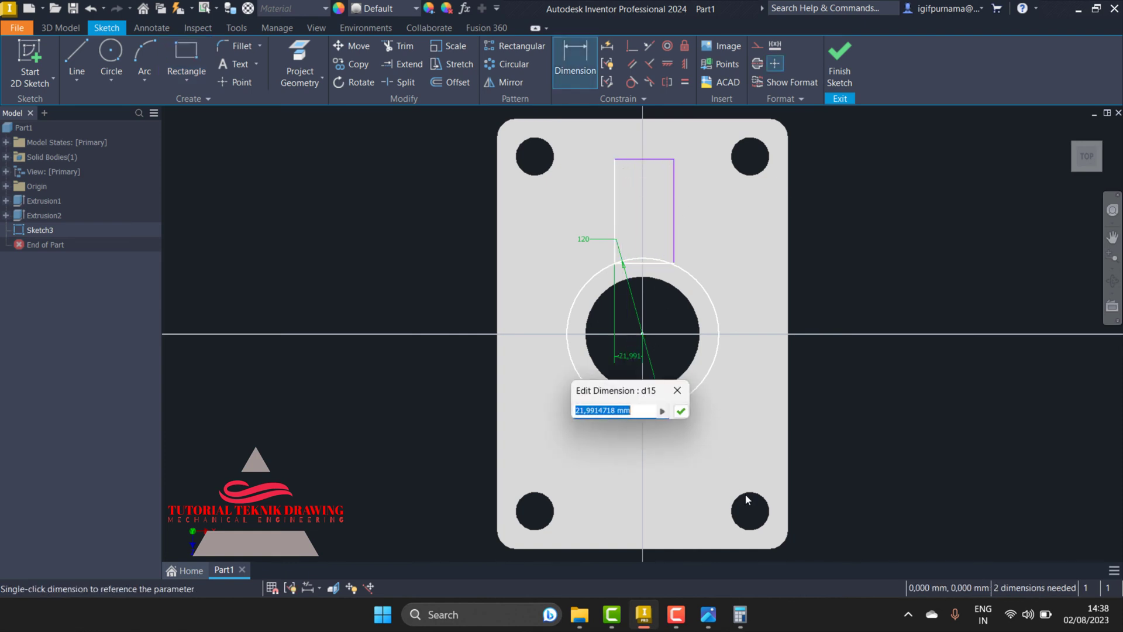
click(707, 614)
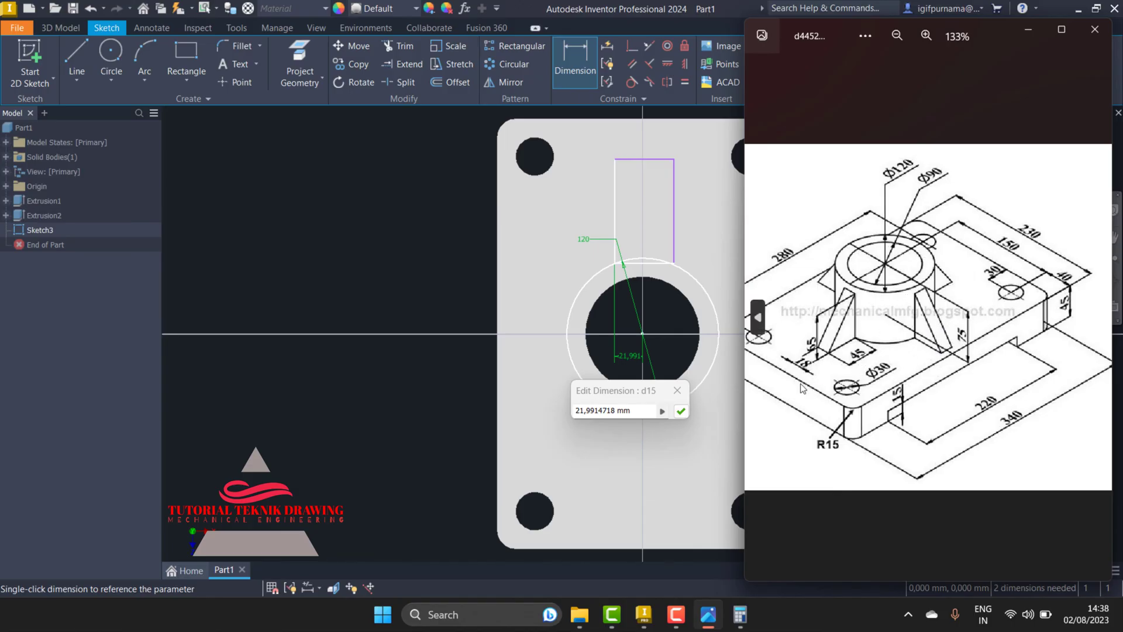
Step: Work out 18 ÷ 2 = 9 in Calculator and set the left-edge offset to 9 mm
click(740, 614)
click(511, 307)
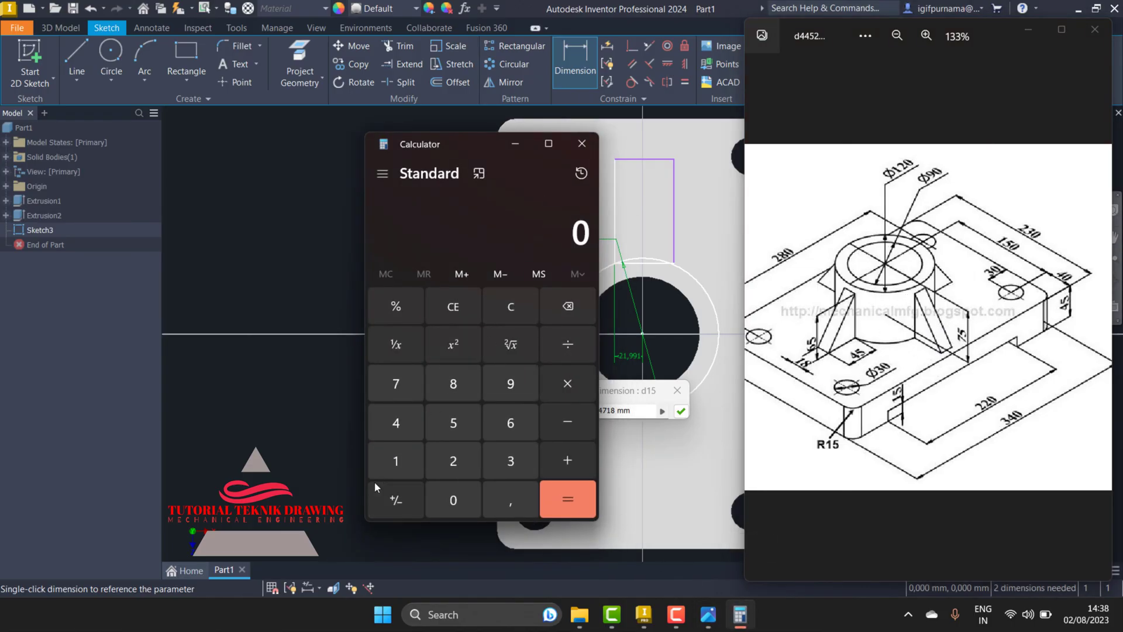
click(397, 461)
click(444, 386)
click(565, 347)
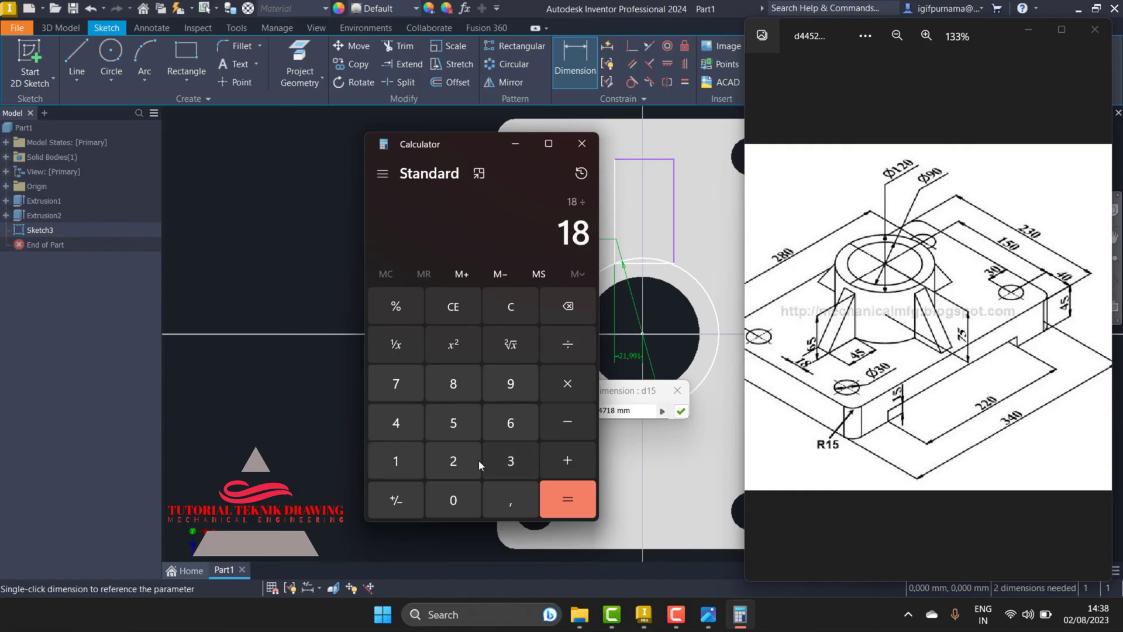
click(468, 461)
click(559, 502)
click(517, 149)
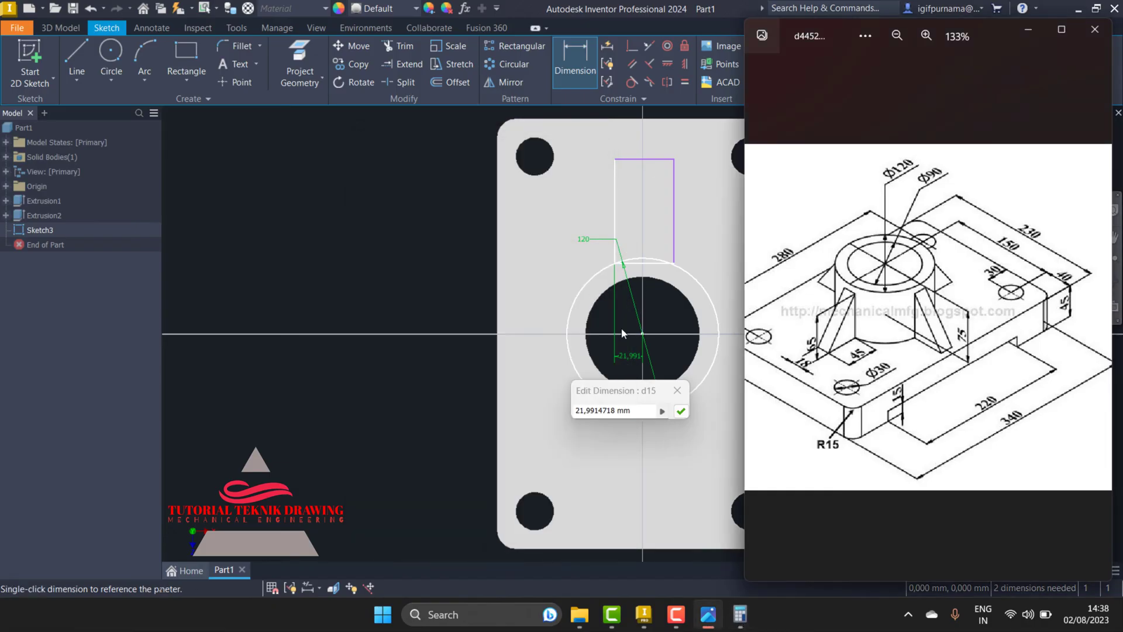
click(551, 400)
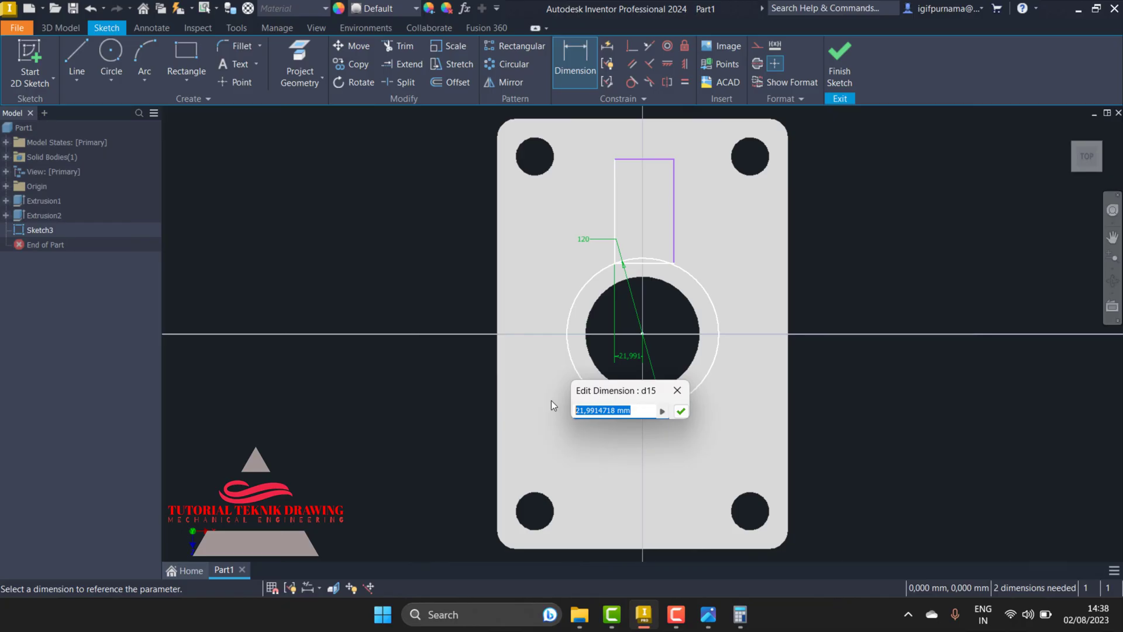
text(9)
key(Return)
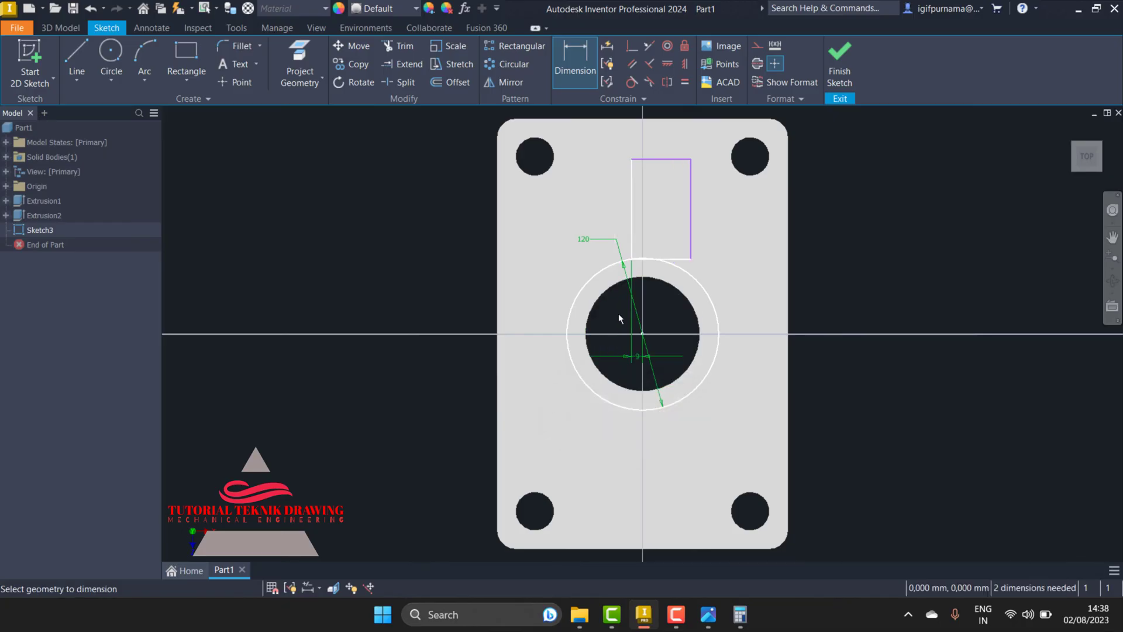
Step: Set the right-edge offset to 9 mm and the rib rectangle's length to 45 mm
click(691, 185)
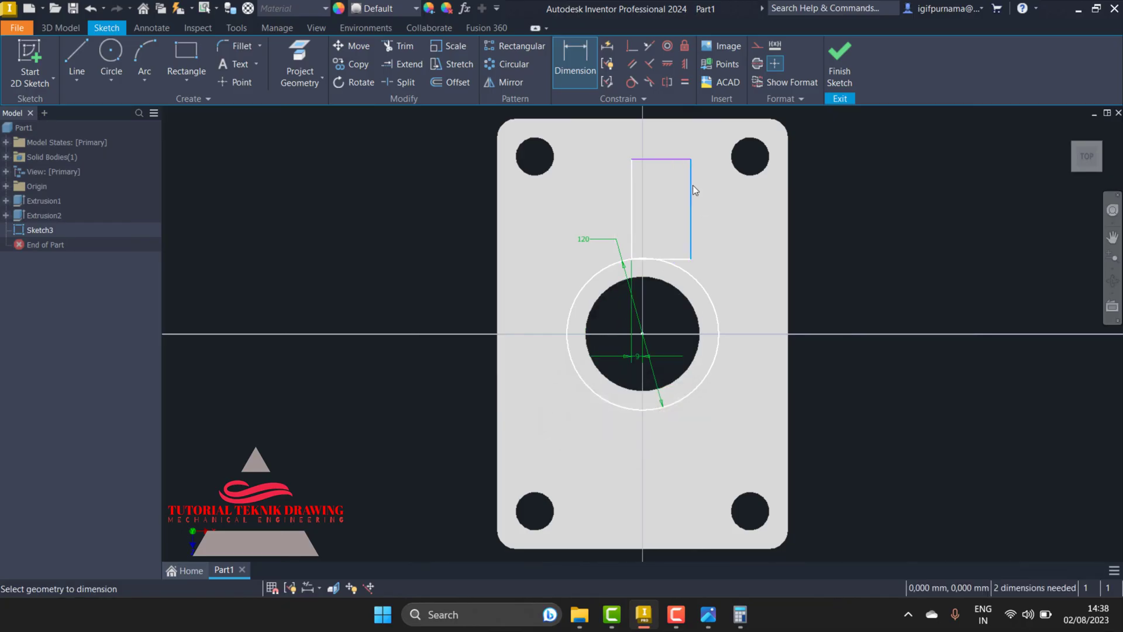
click(657, 352)
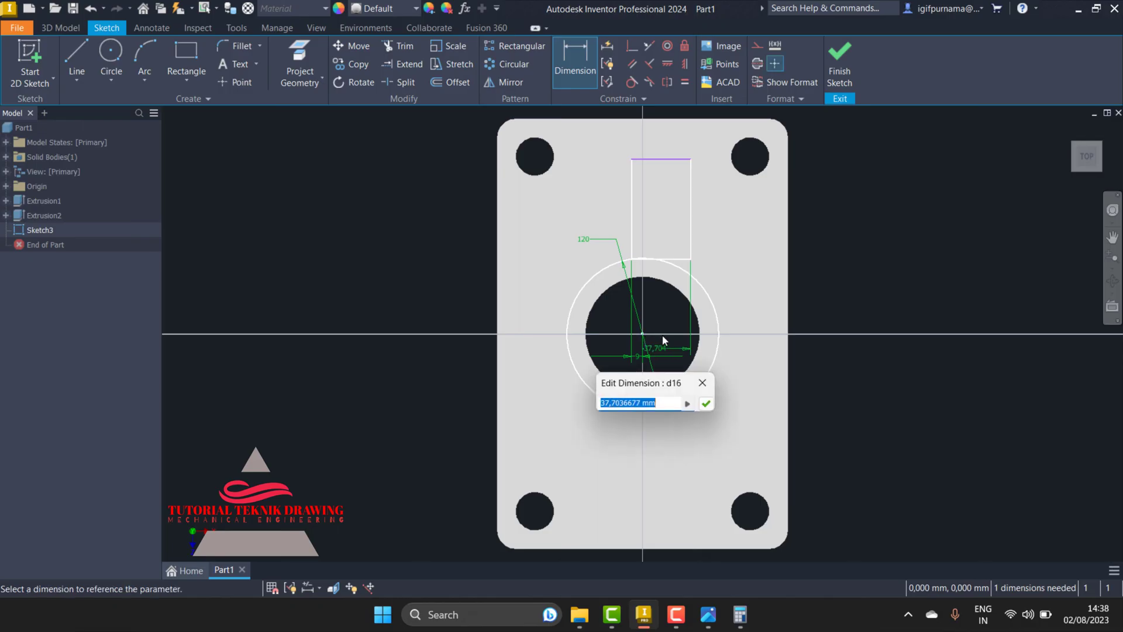
text(9)
key(Return)
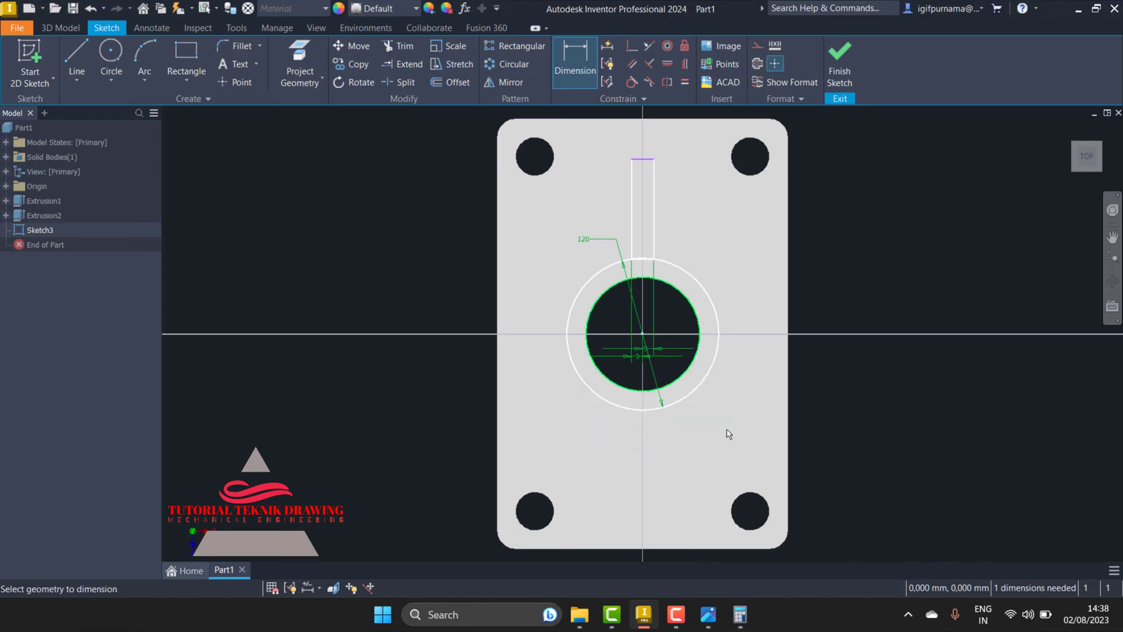
click(708, 614)
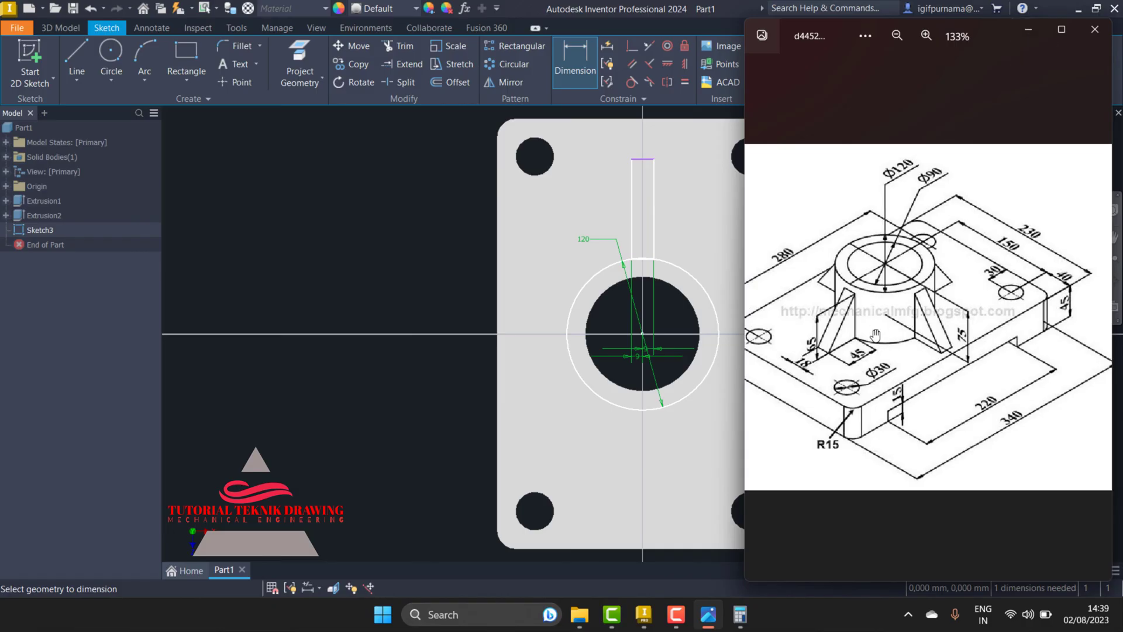
click(1031, 28)
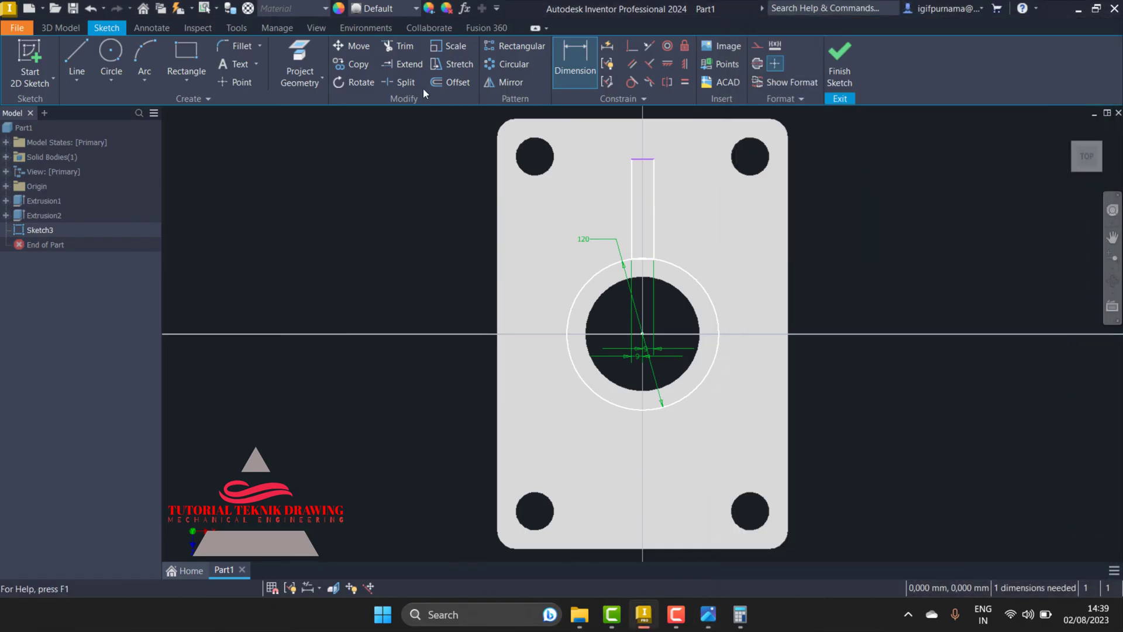
click(655, 206)
text(4)
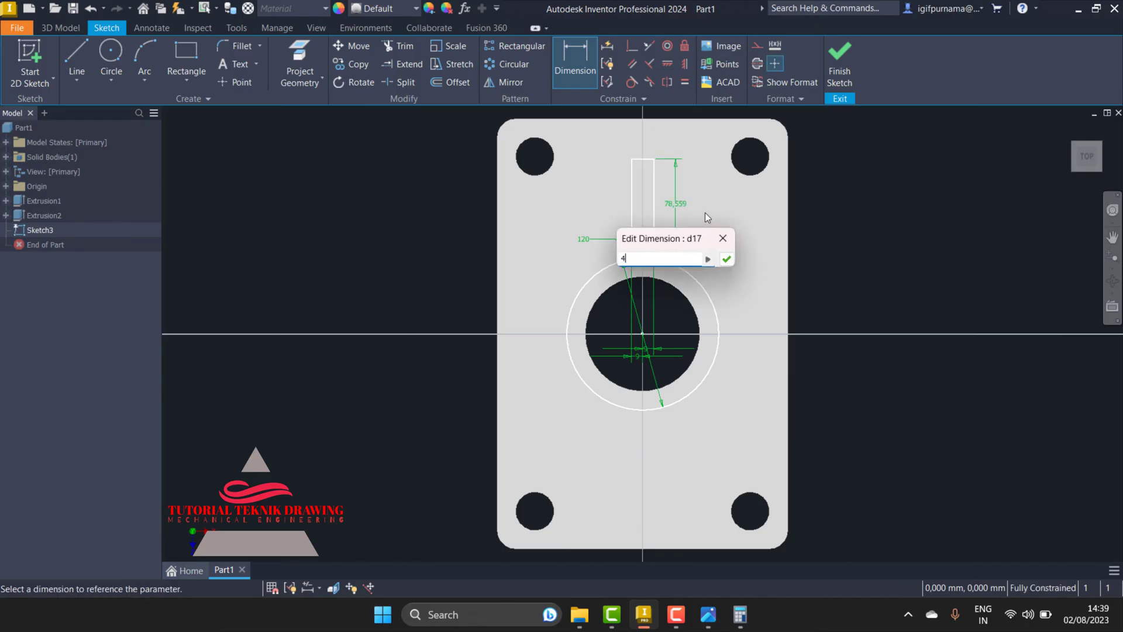
text(5)
key(Return)
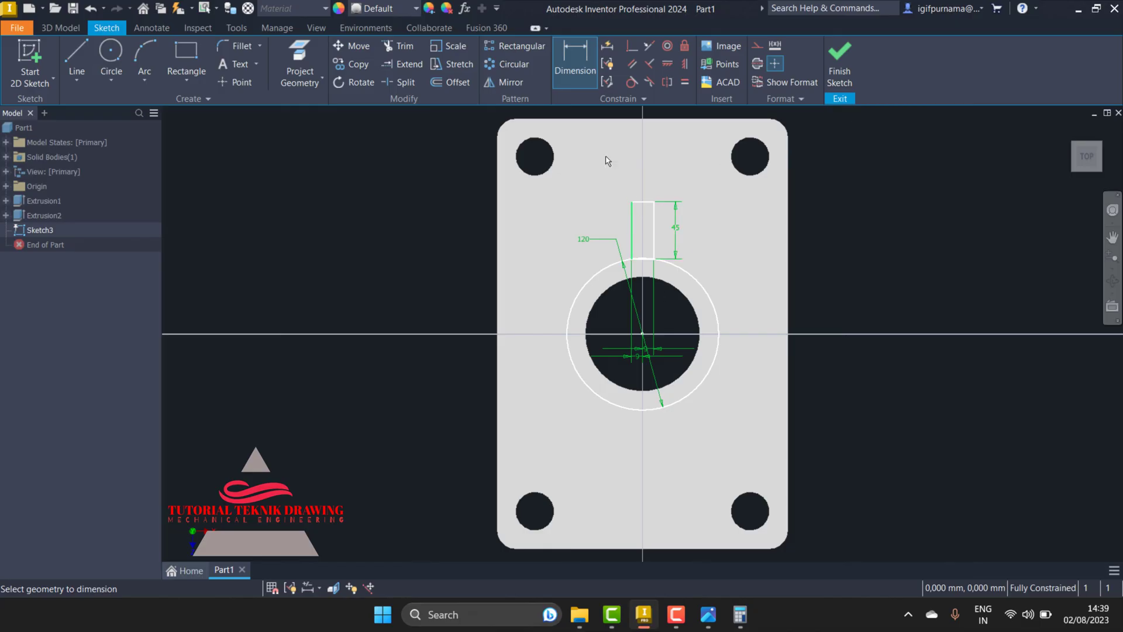
Step: Circular-pattern the rib rectangle's four edges 4 times about the circle centre
click(510, 65)
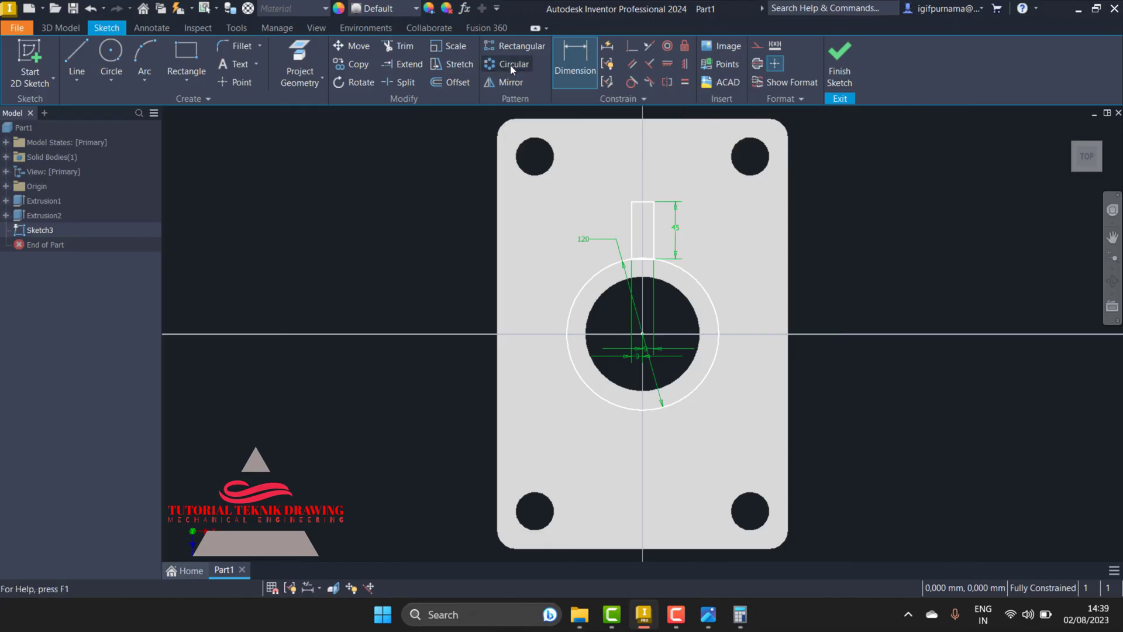
click(654, 229)
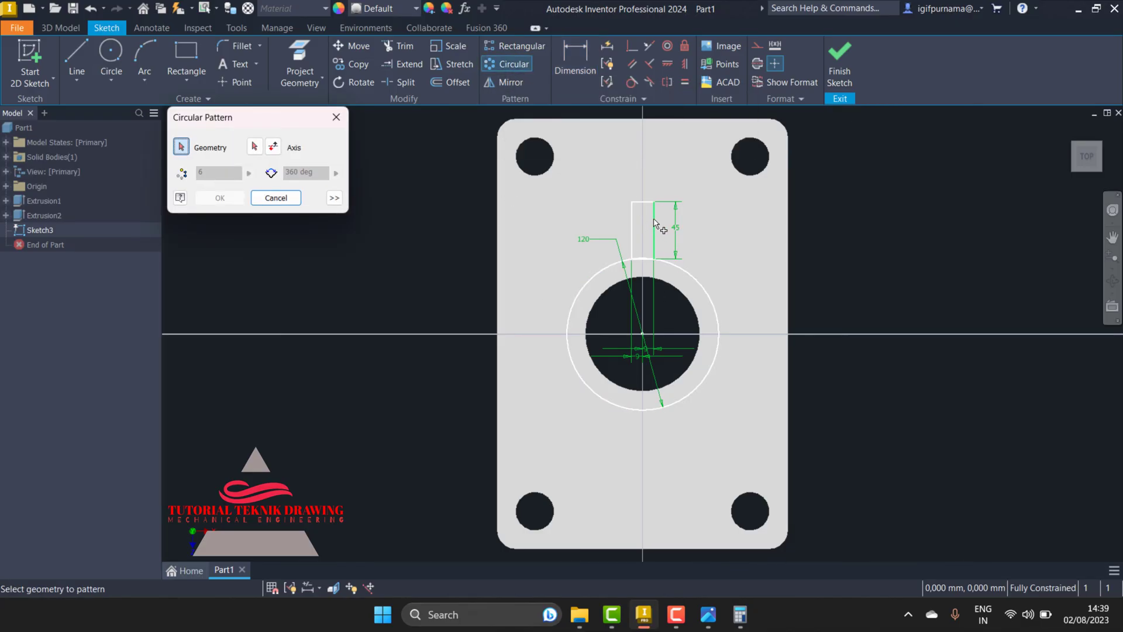
click(642, 201)
click(632, 231)
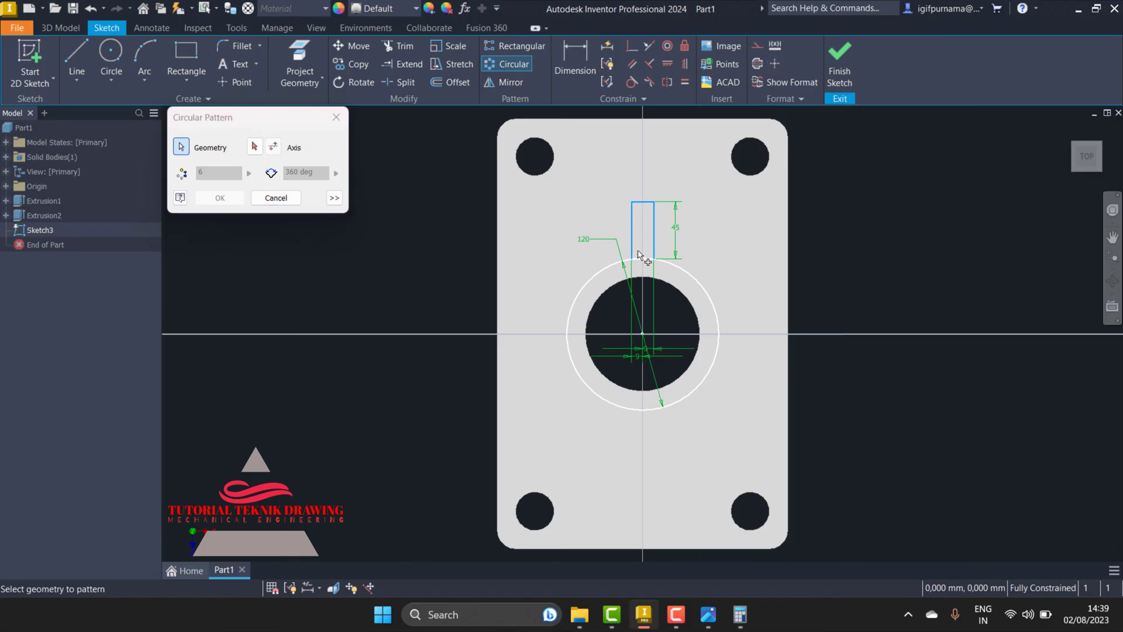
click(643, 259)
click(254, 147)
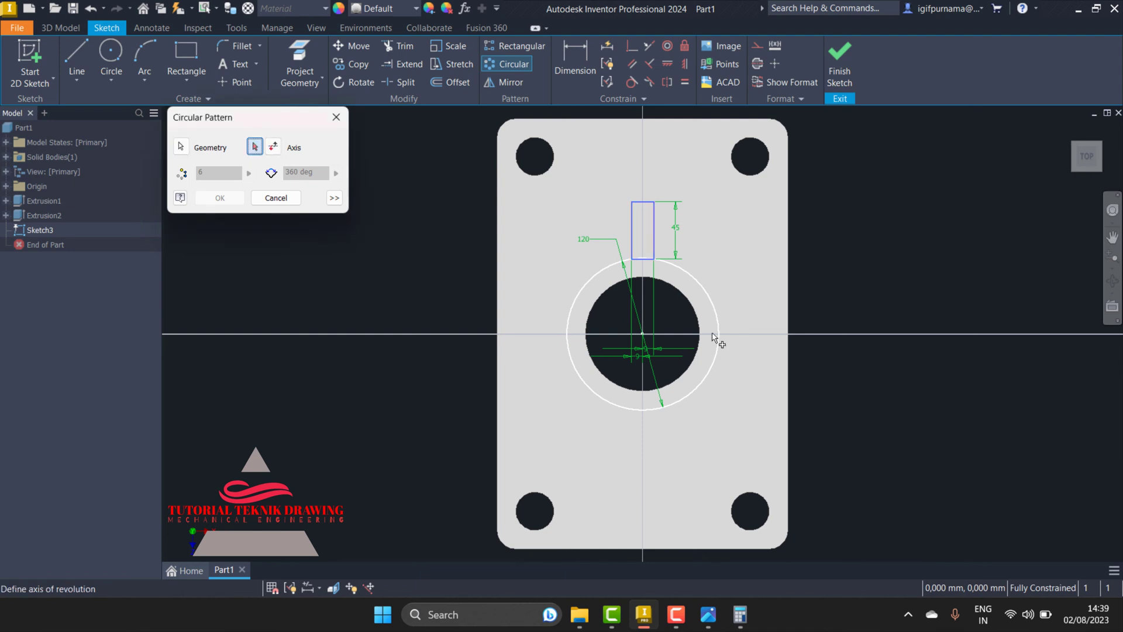
click(643, 337)
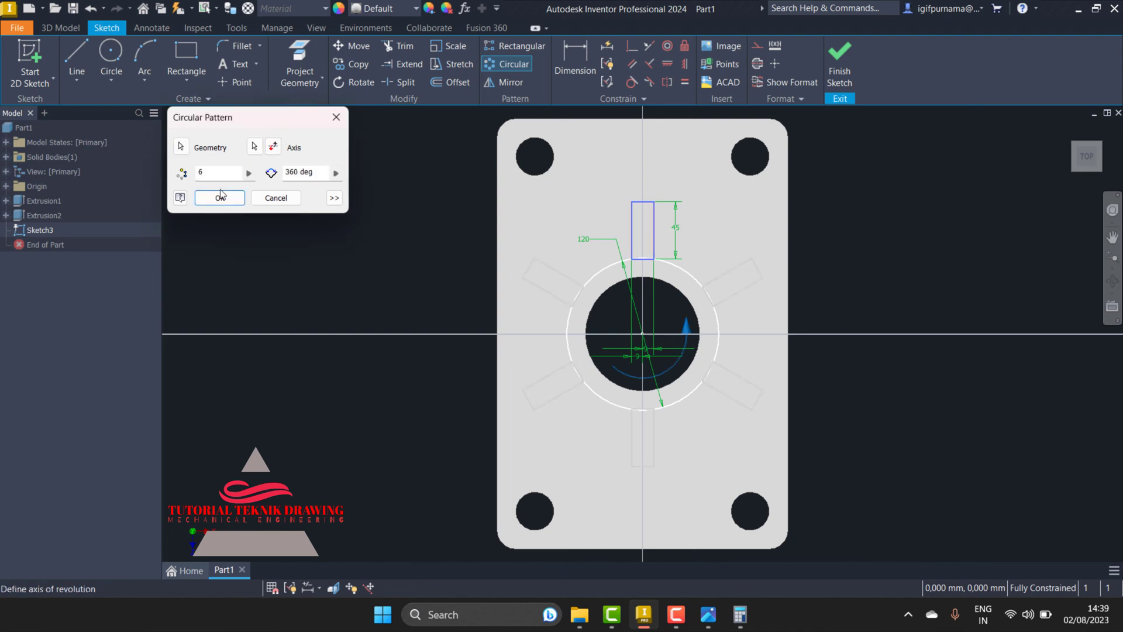
click(213, 172)
text(4)
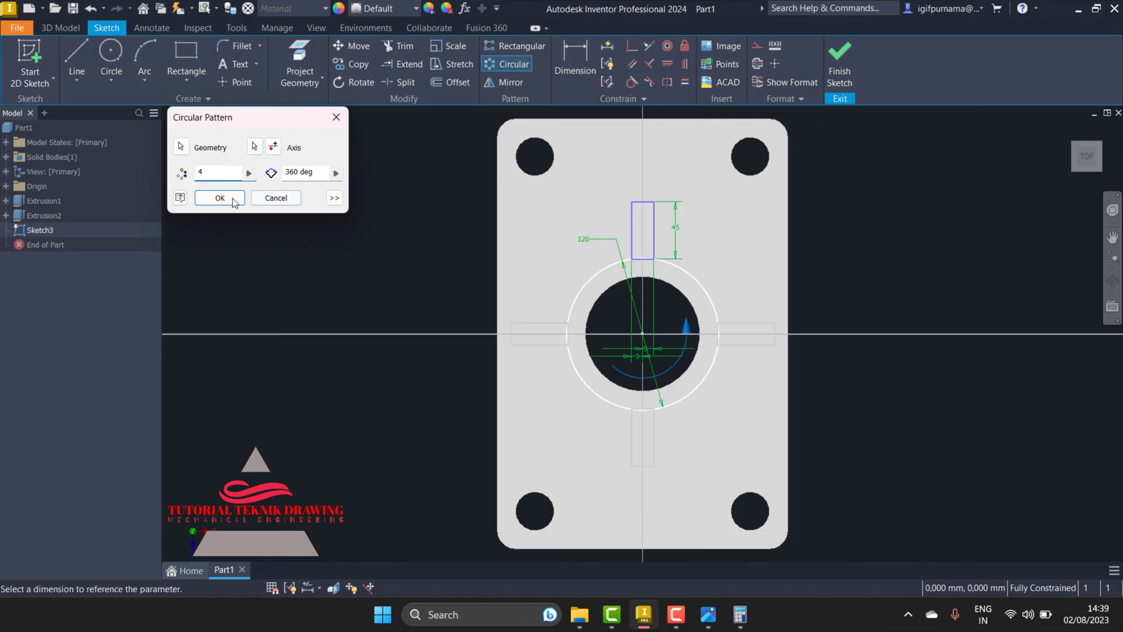
click(221, 198)
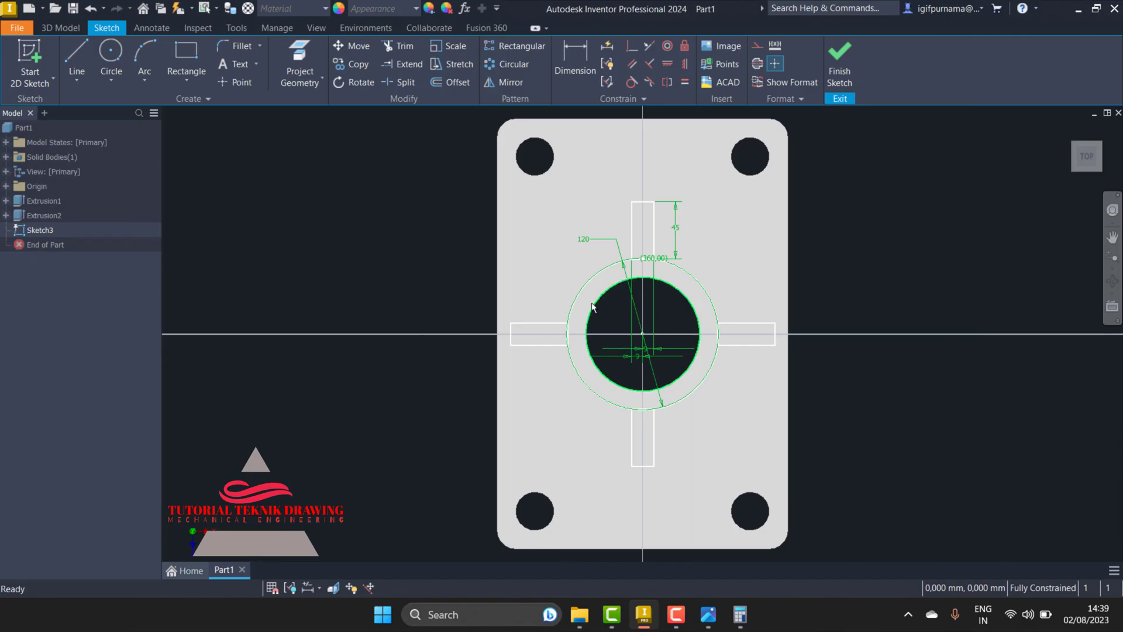
Step: Project the central circle edge into the sketch and finish Sketch3
click(301, 63)
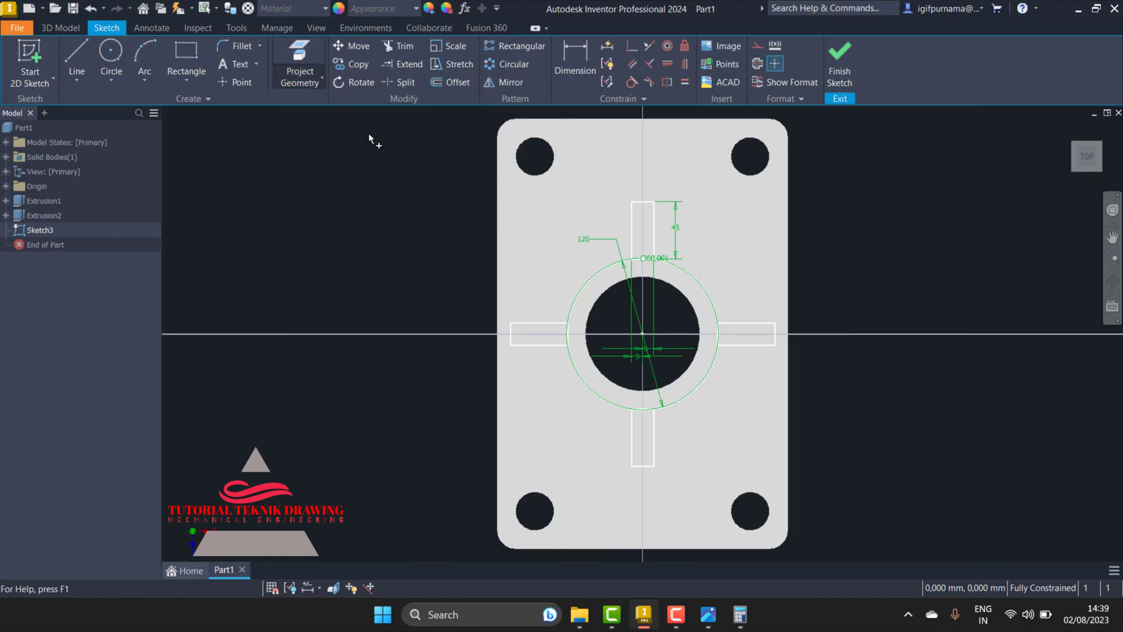
click(605, 296)
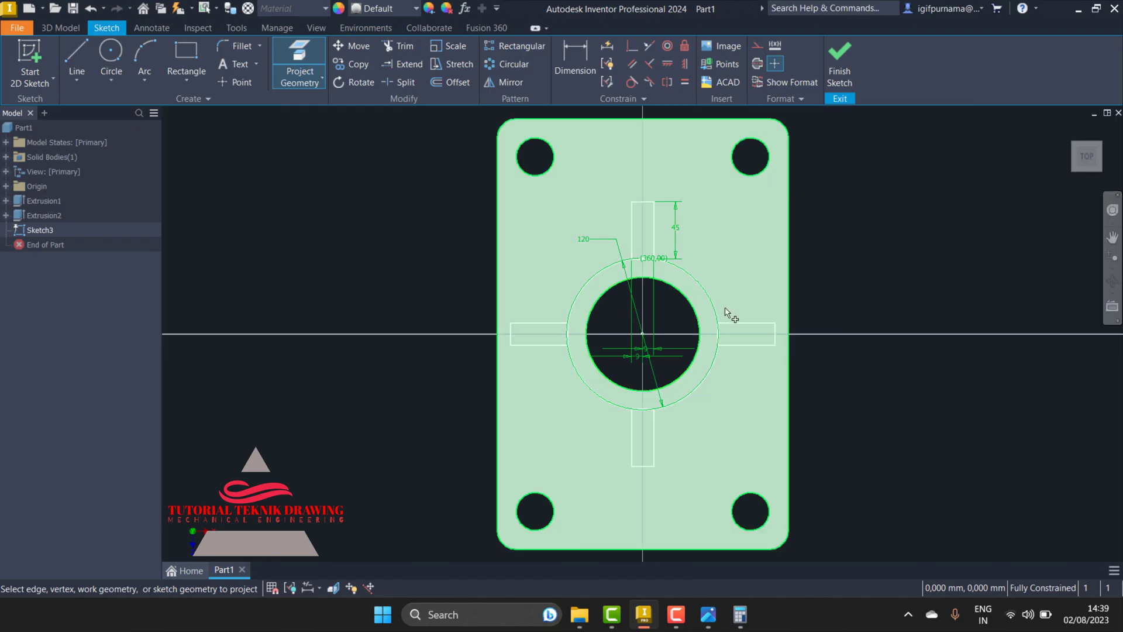
click(840, 64)
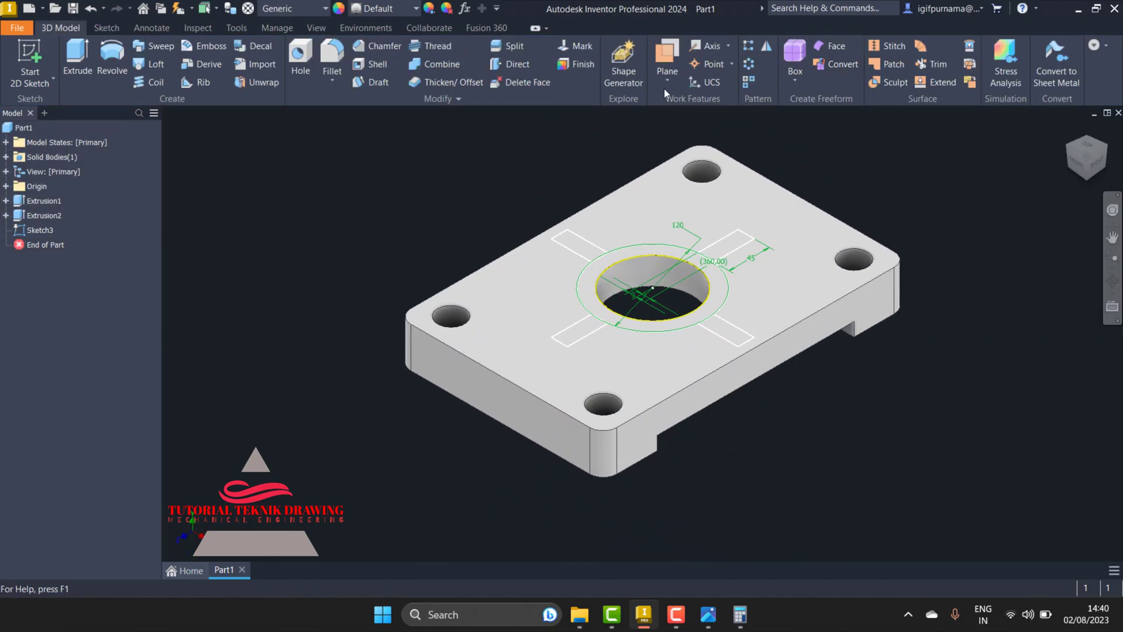
Step: Start an extrusion and select the four rib profiles plus the ring region
click(78, 58)
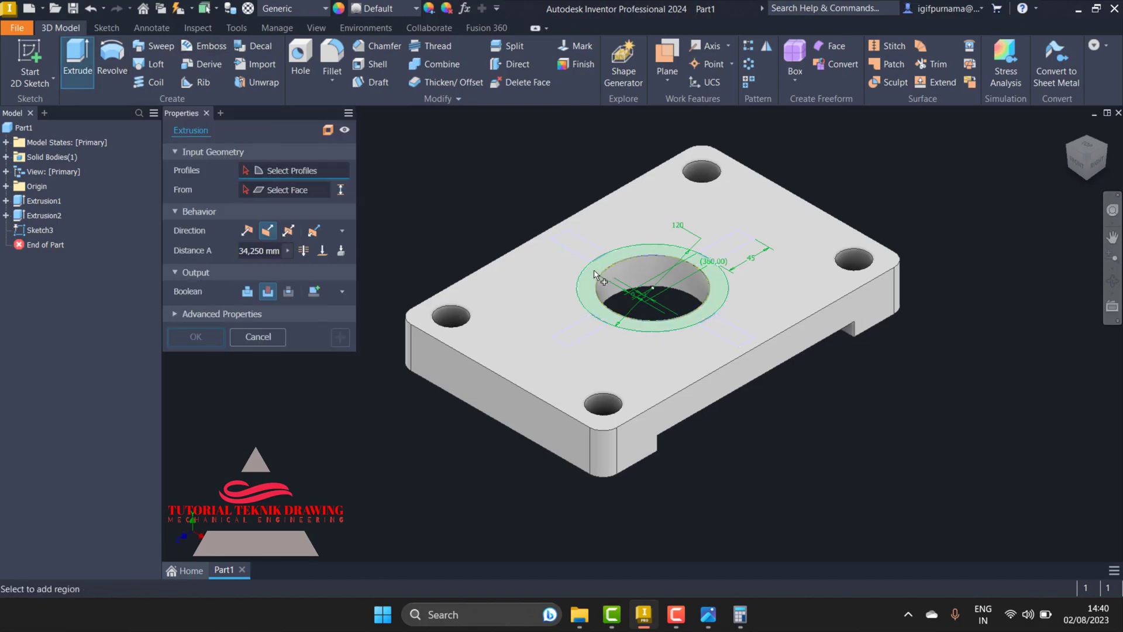
click(594, 271)
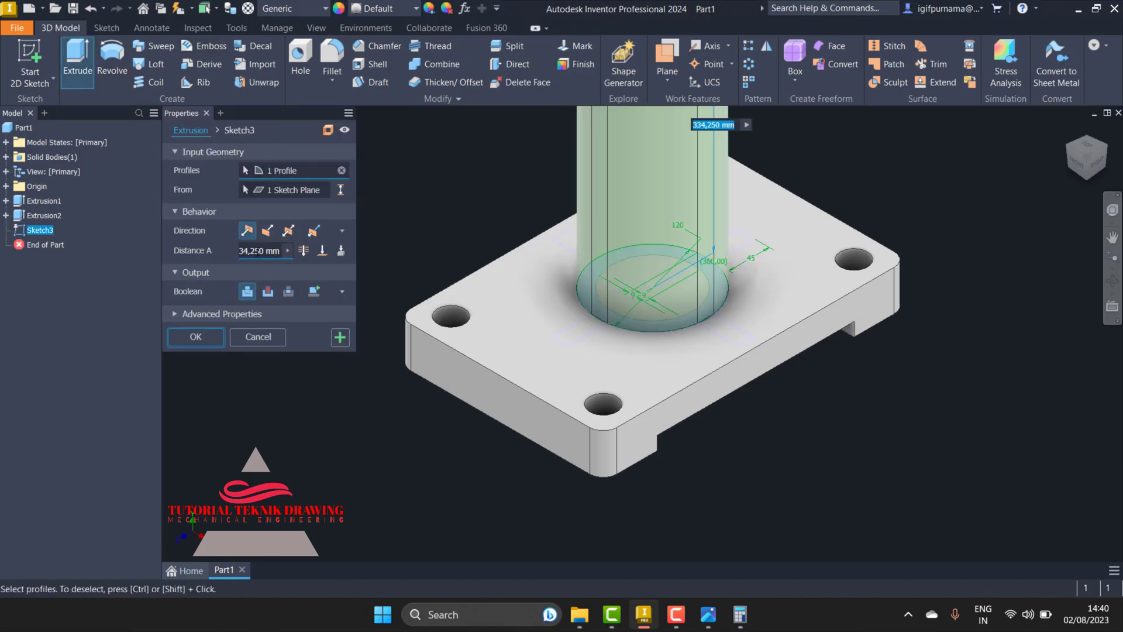
click(276, 334)
click(88, 64)
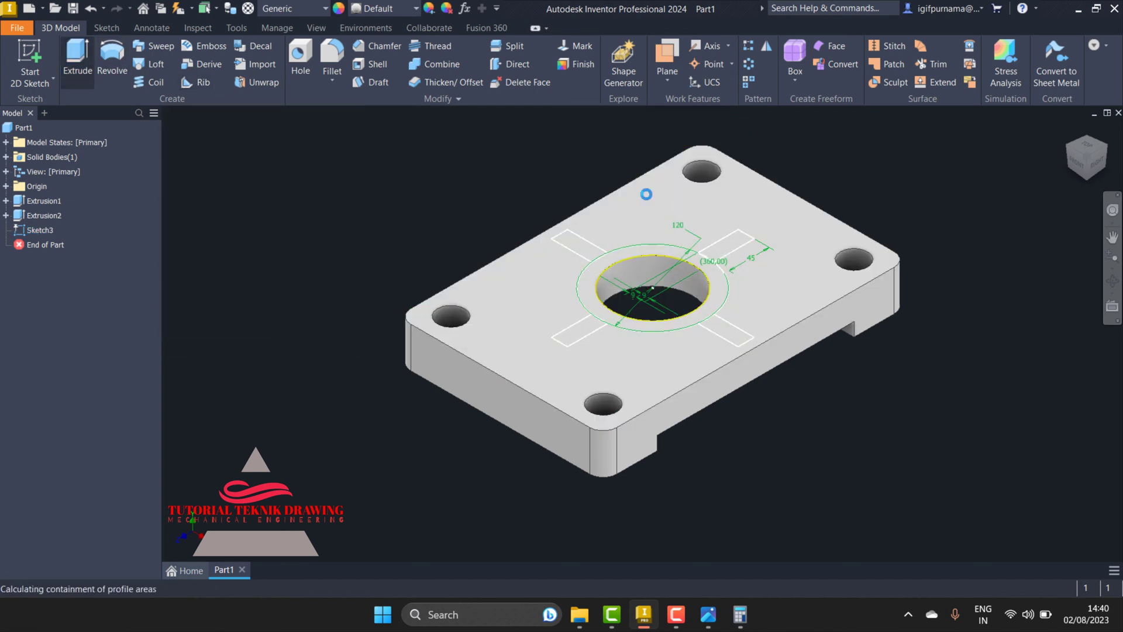
click(576, 246)
click(730, 251)
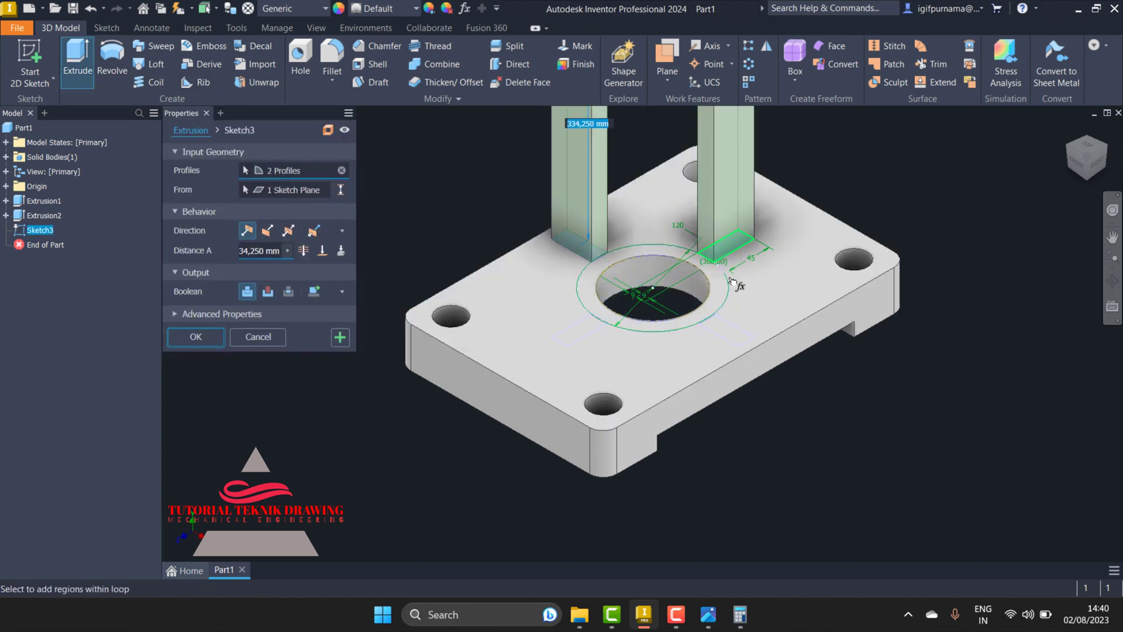
click(727, 319)
click(578, 334)
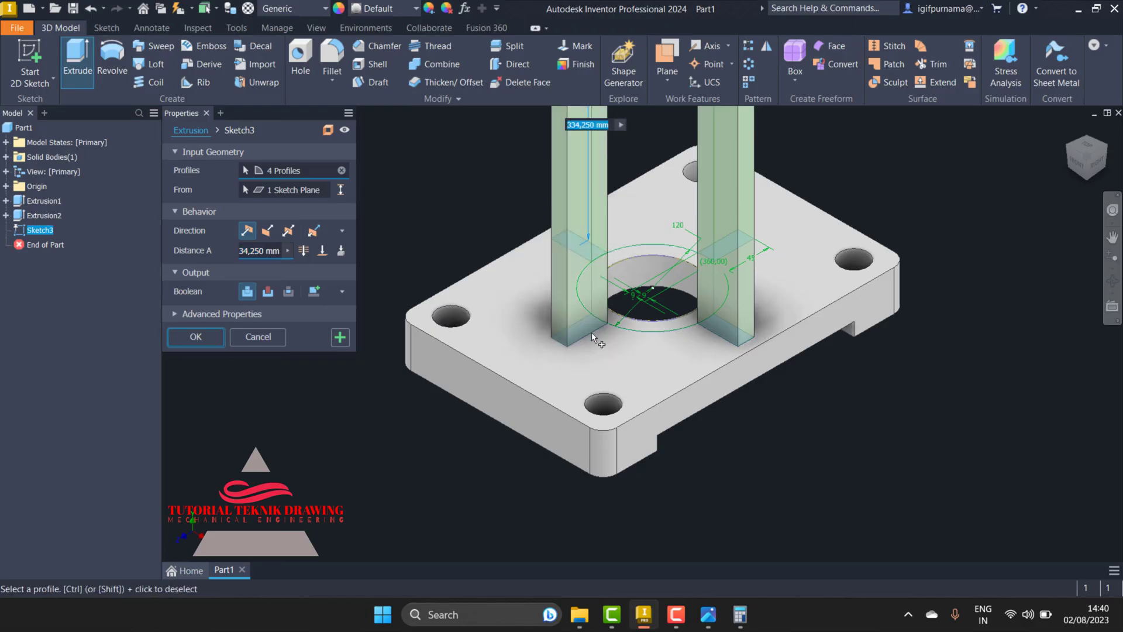
click(652, 330)
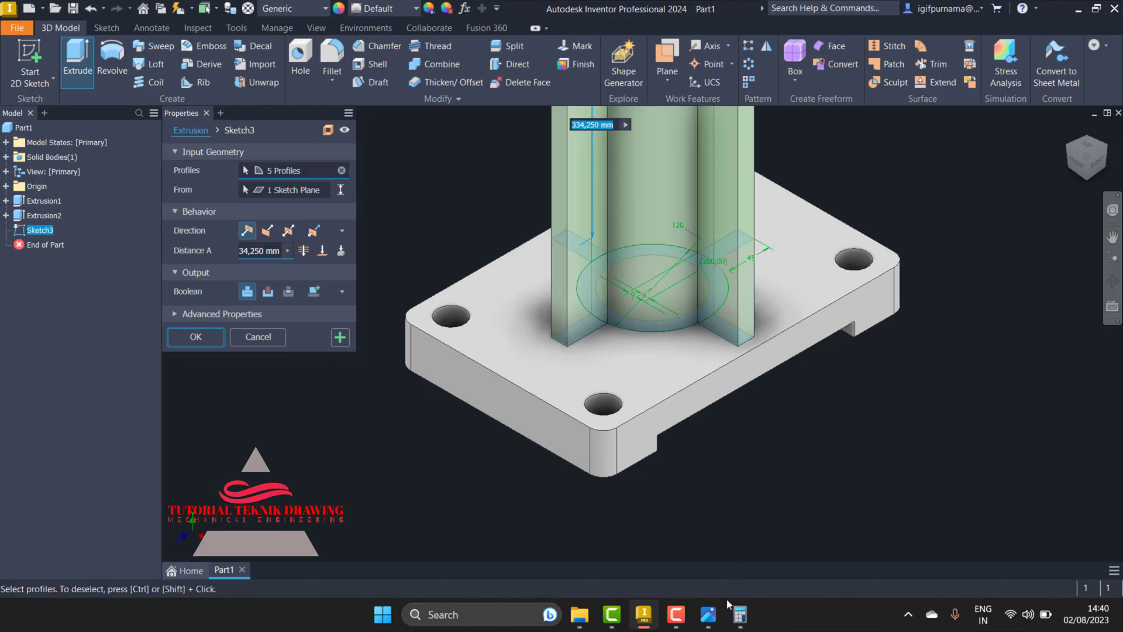
Step: Check the reference drawing and set the extrusion distance to 64 mm
click(708, 614)
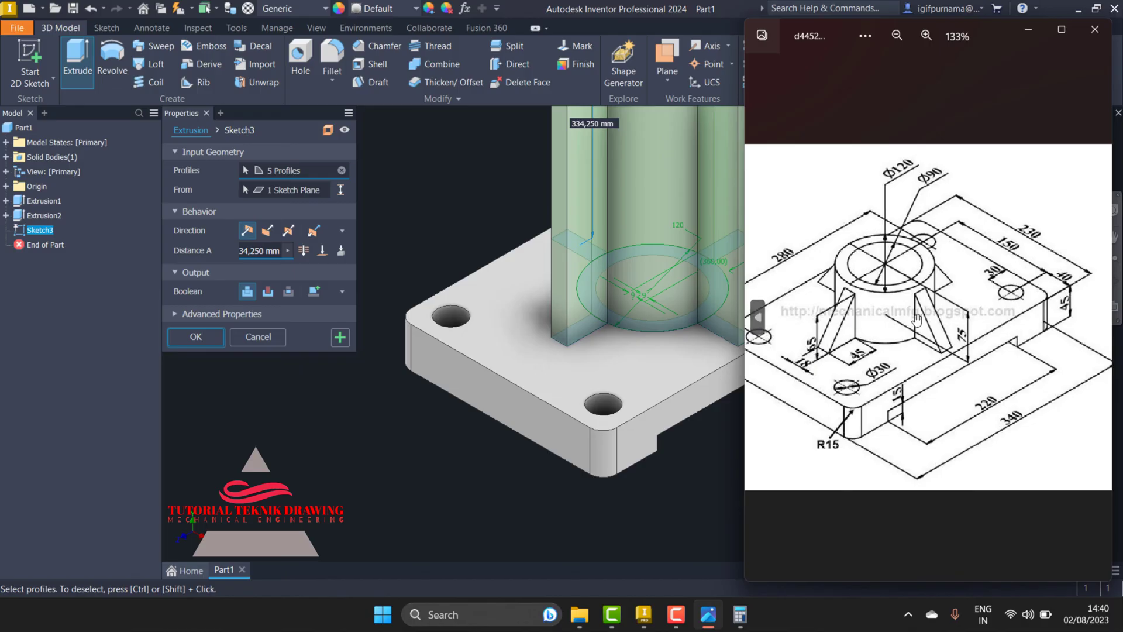
mouse_move(805, 361)
click(274, 249)
text(6)
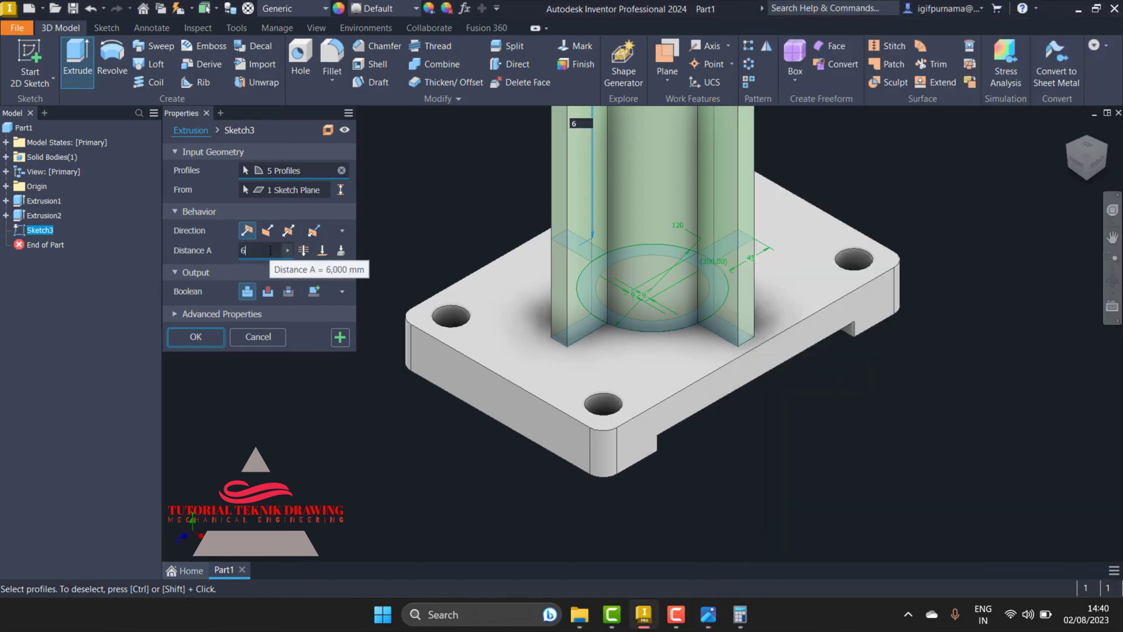
text(4)
key(Return)
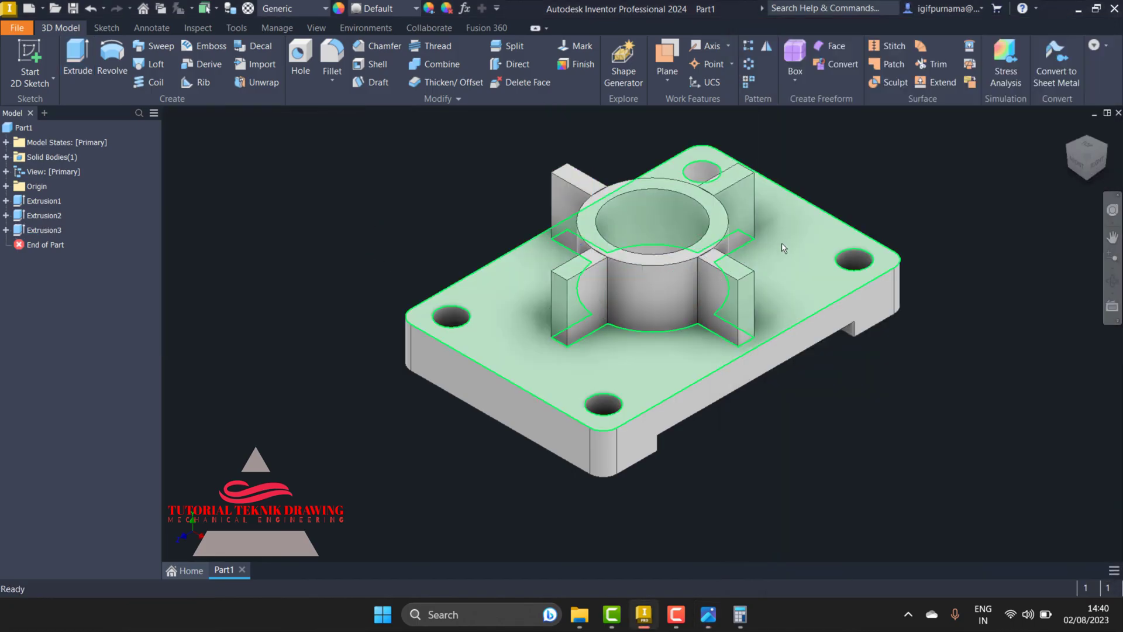
Step: Start Sketch4 on the boss top face and project its inner and outer ring edges
click(593, 229)
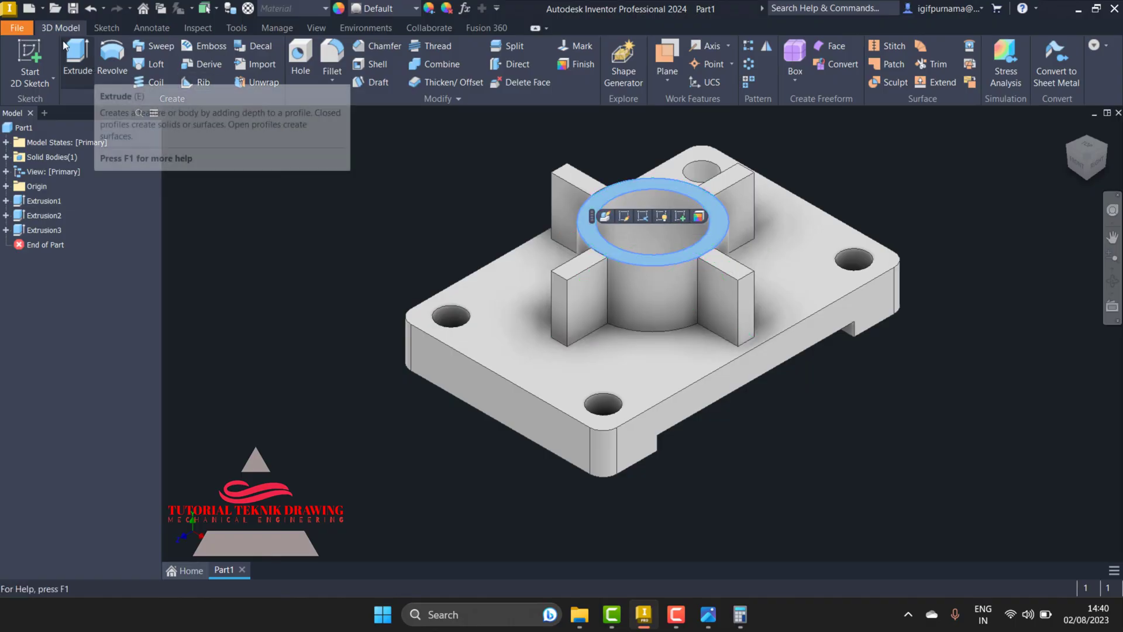
click(699, 216)
key(Escape)
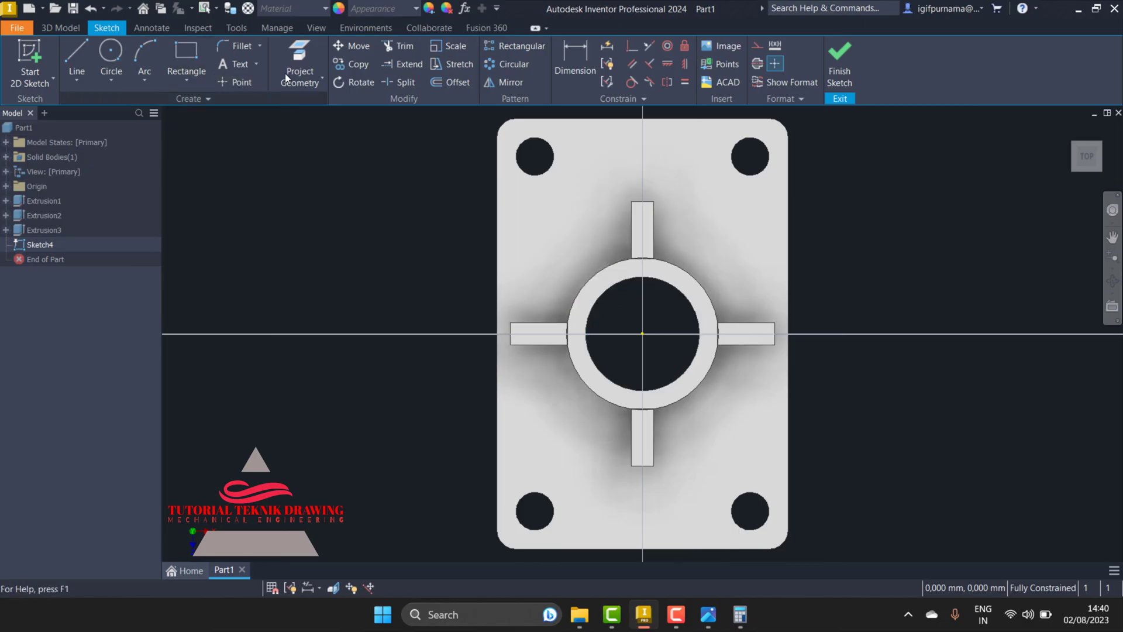
click(299, 66)
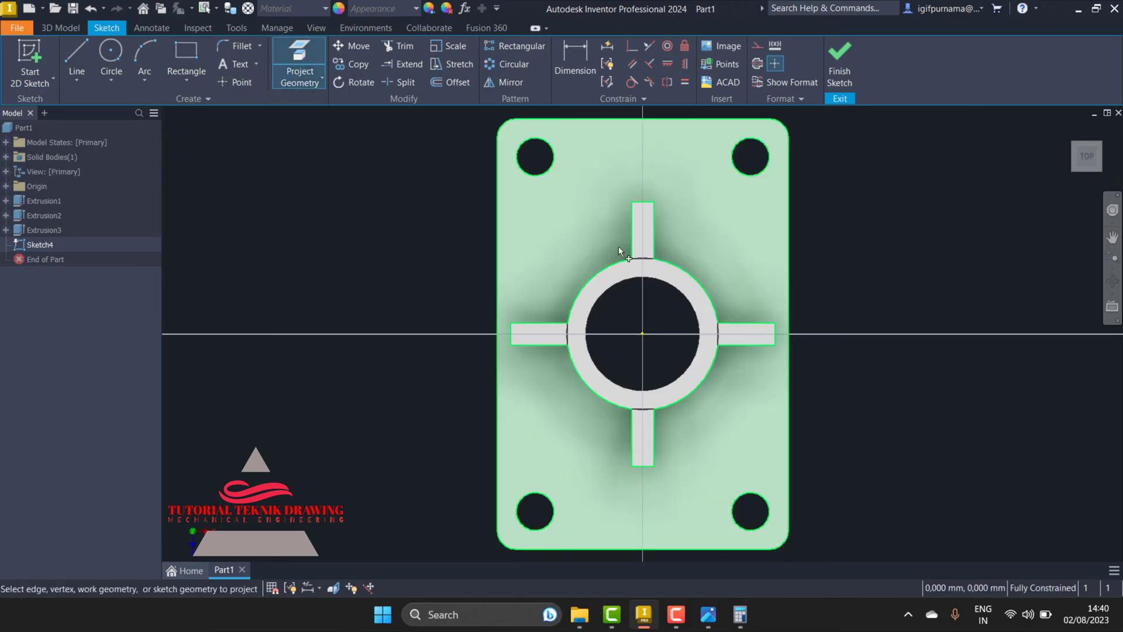
click(610, 288)
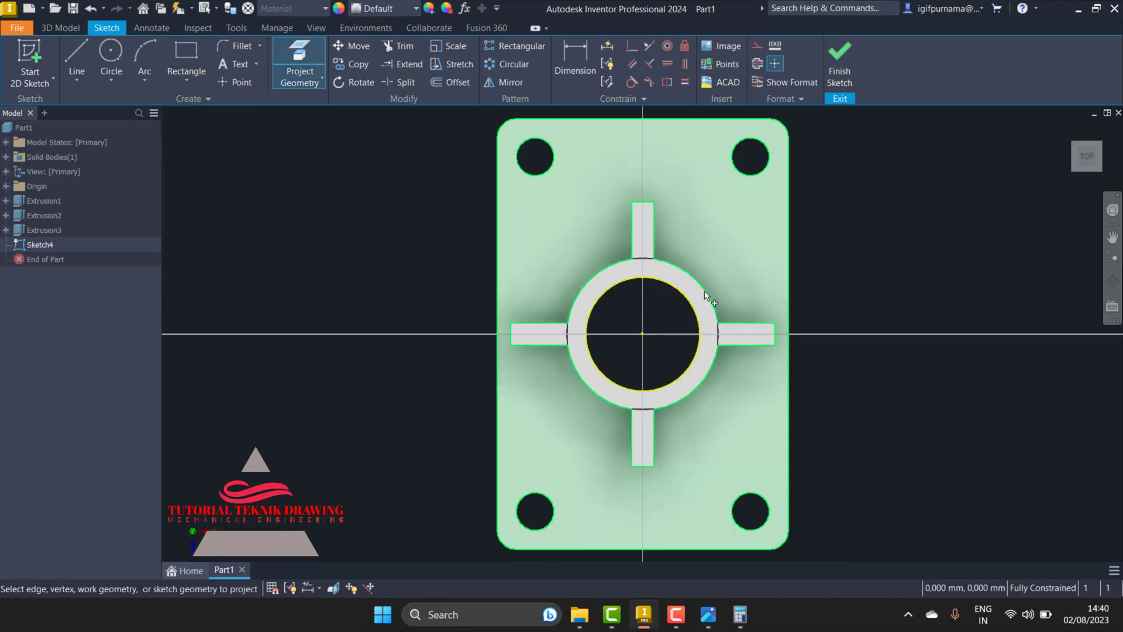
click(674, 267)
click(709, 367)
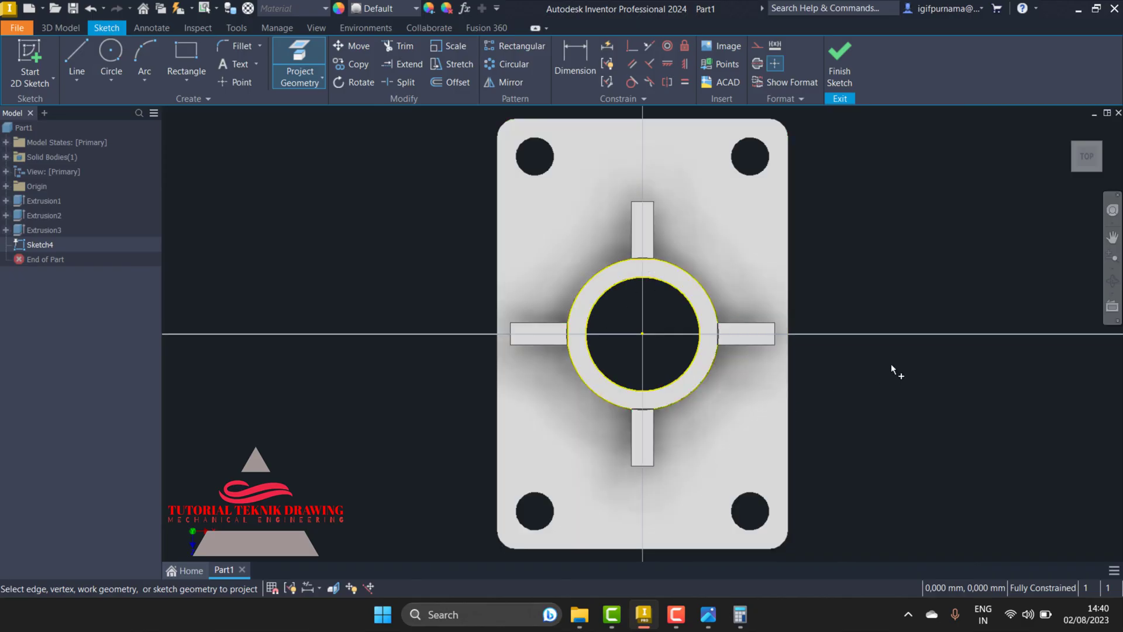
key(Escape)
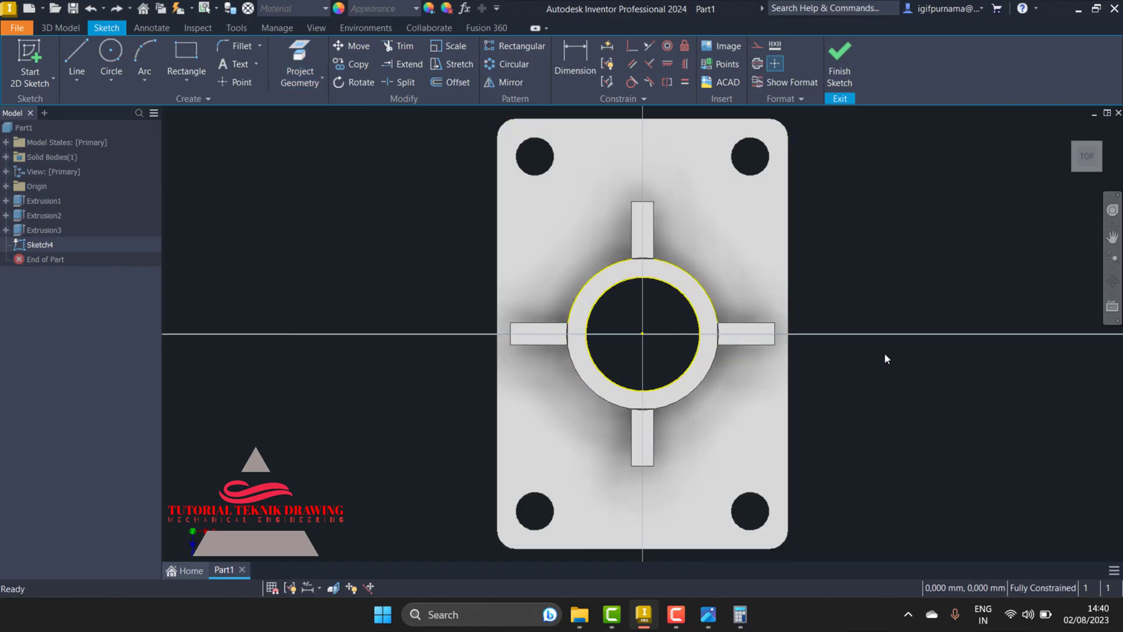
Step: Draw a circle centred on the origin, dimension it Ø120, and finish the sketch
click(111, 55)
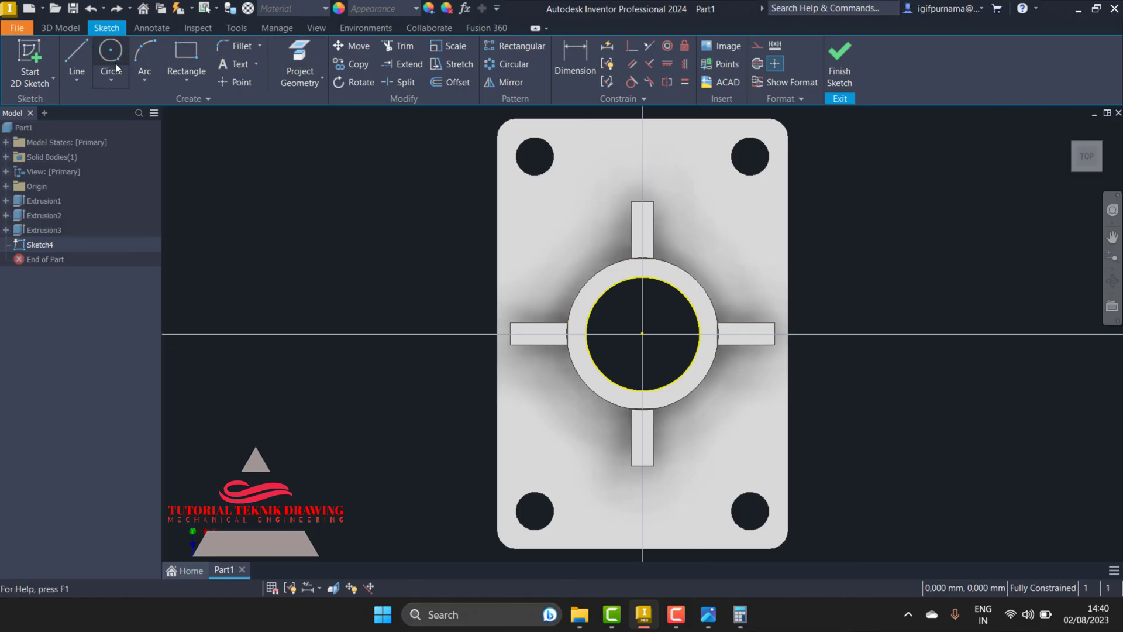
click(643, 334)
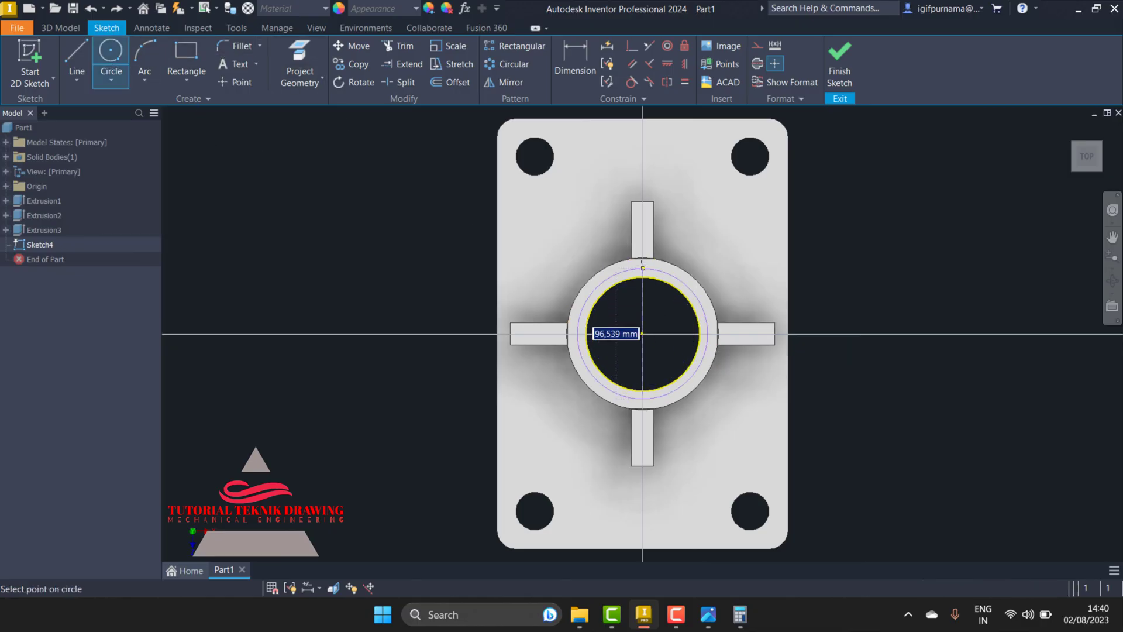
click(697, 281)
click(578, 55)
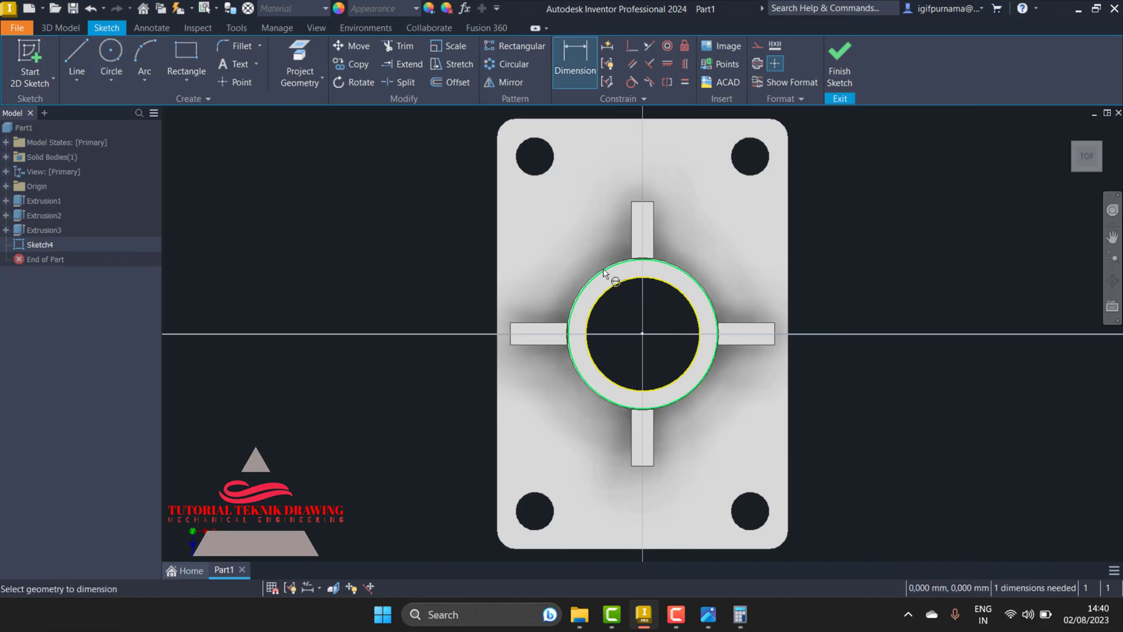
click(598, 276)
click(582, 248)
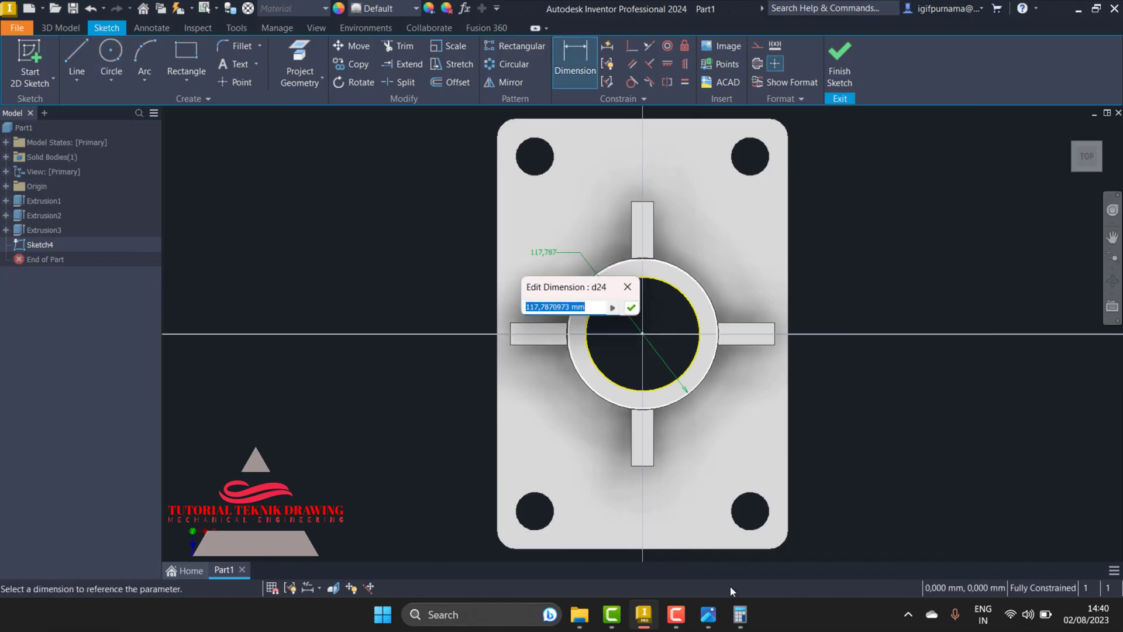
click(708, 614)
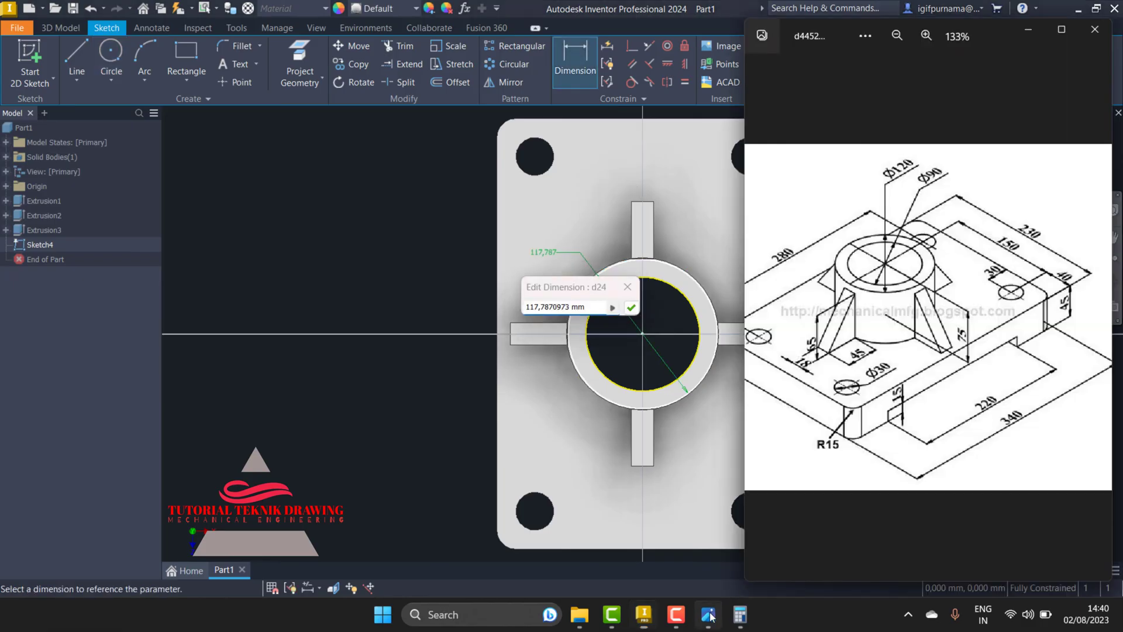
click(1029, 30)
text(120)
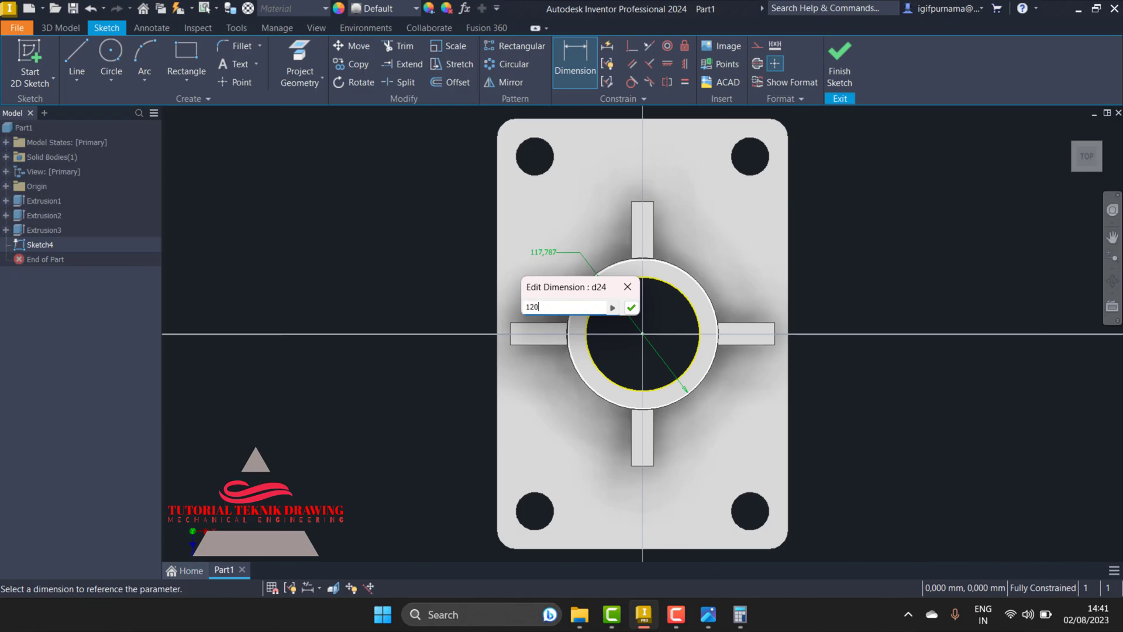
key(Return)
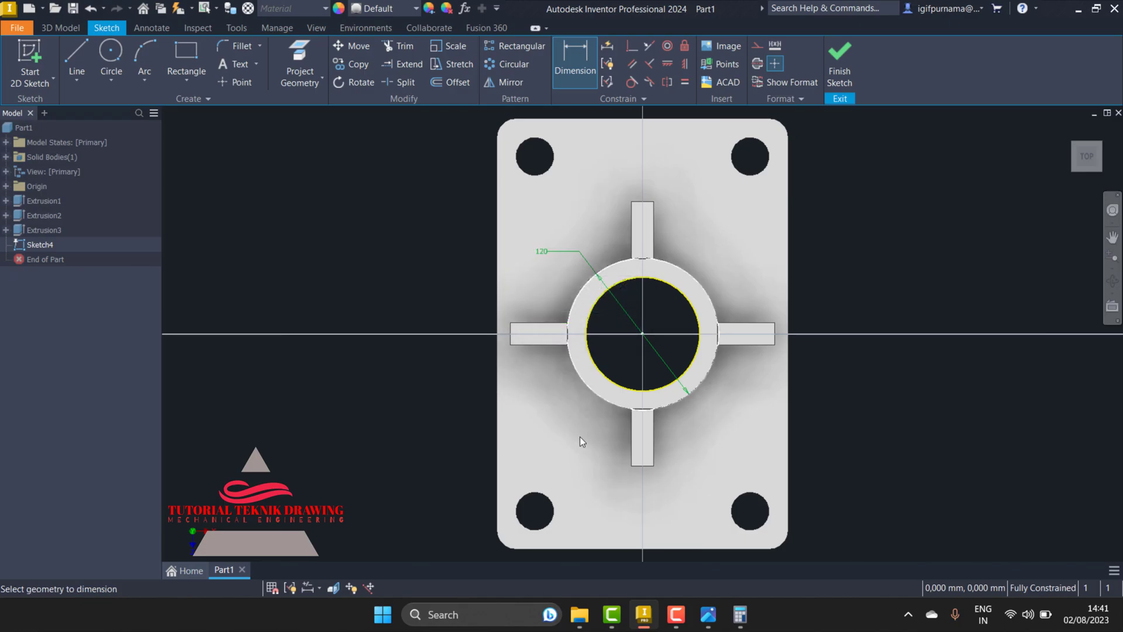
key(F6)
click(844, 56)
Step: Extrude the Sketch4 ring profile above the boss, taking its height from the reference drawing
click(77, 59)
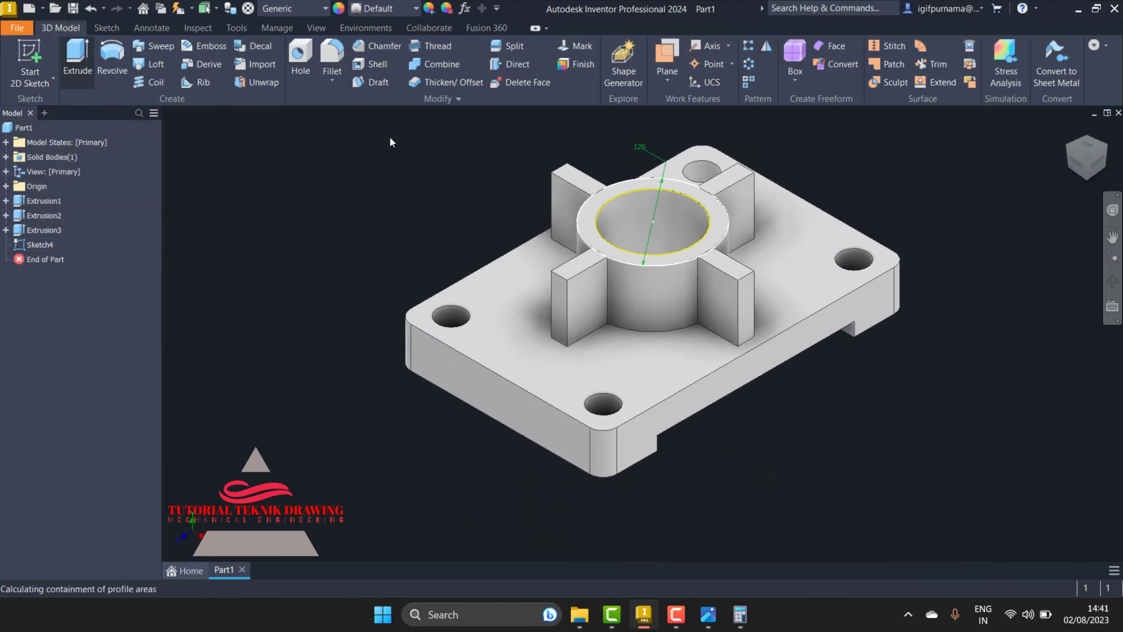
click(592, 217)
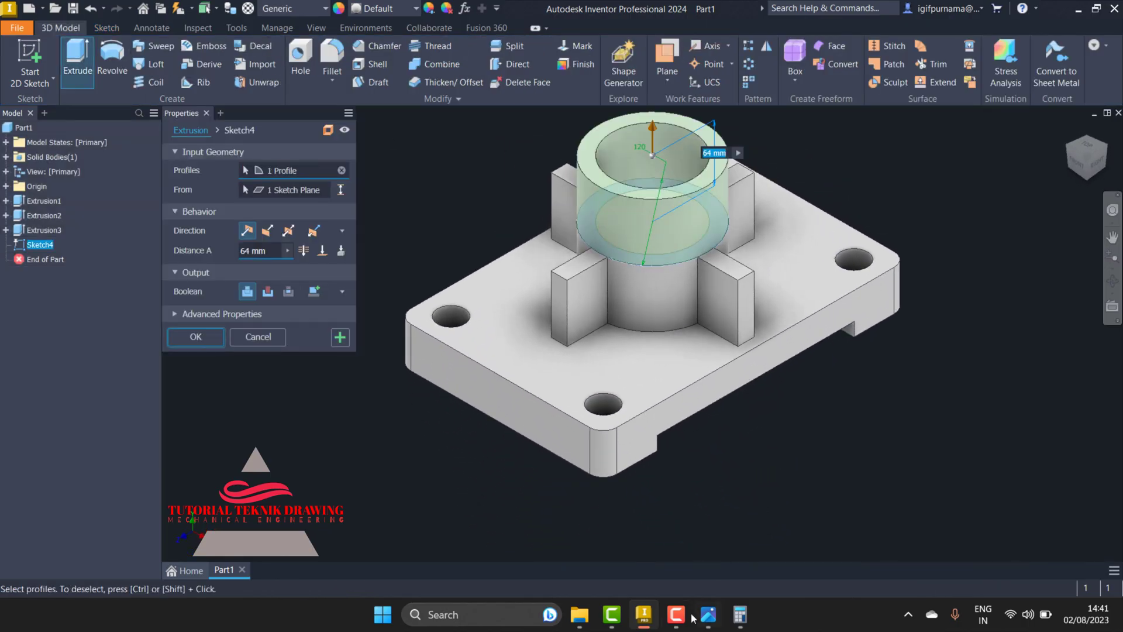
click(700, 629)
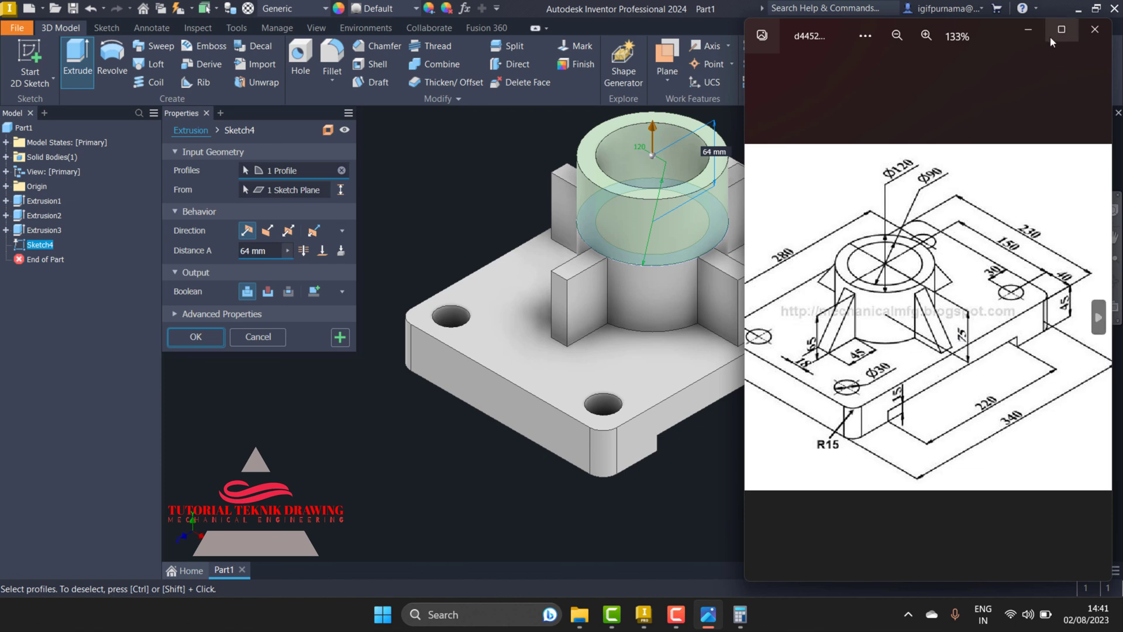
click(1029, 30)
text(10)
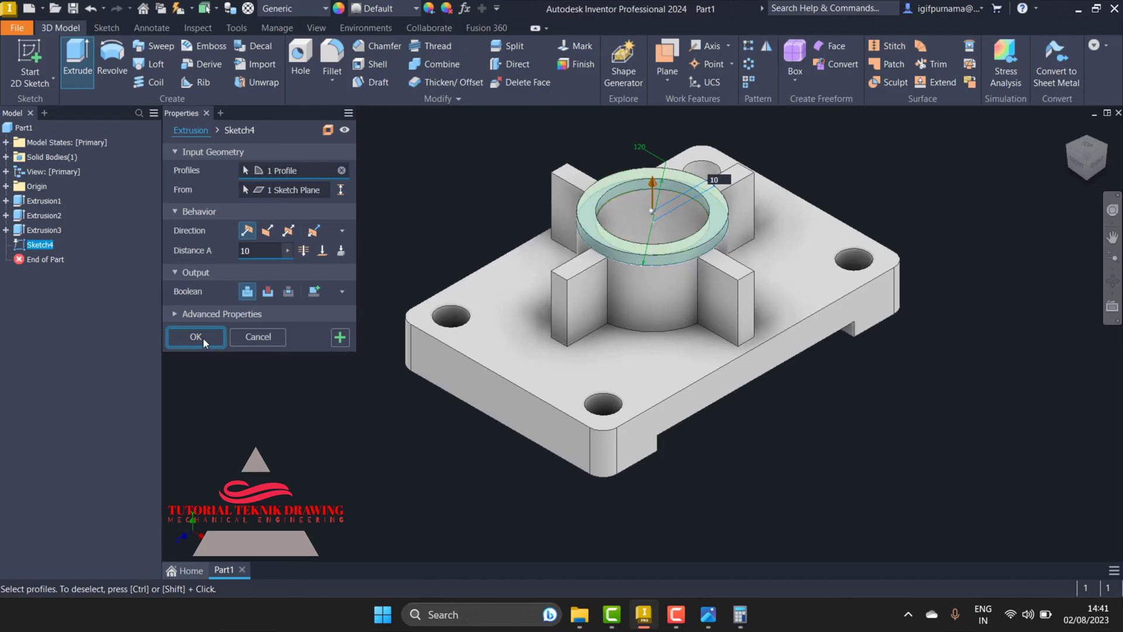
Step: Apply the ring extrusion, then start a new sketch on the front-left rib's side face
click(202, 338)
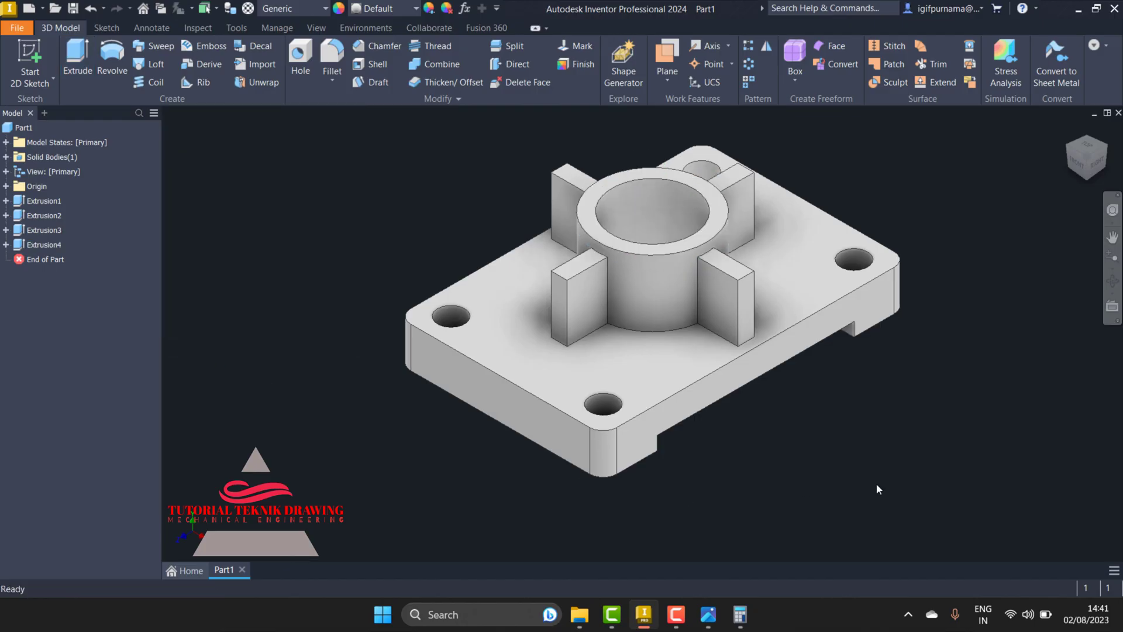
click(707, 625)
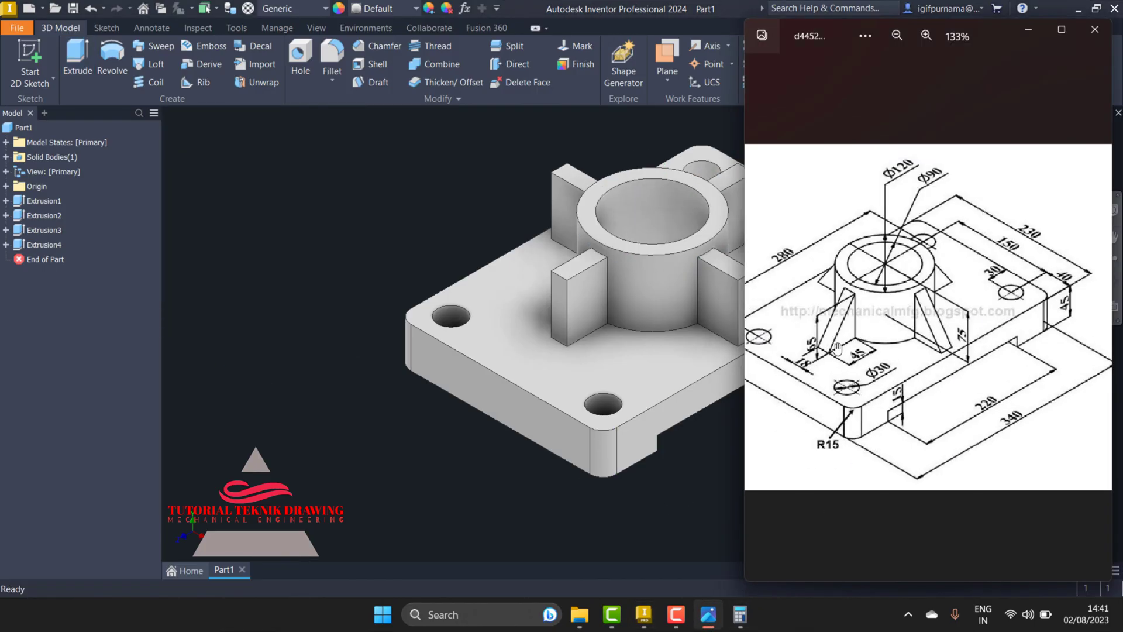
click(561, 301)
click(585, 294)
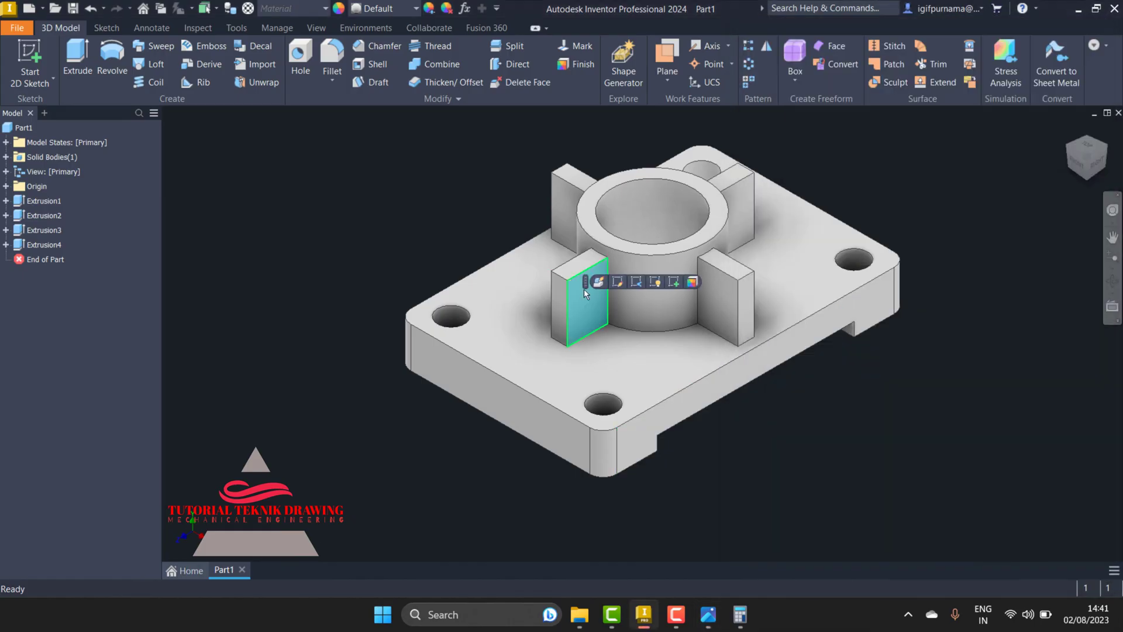
click(673, 282)
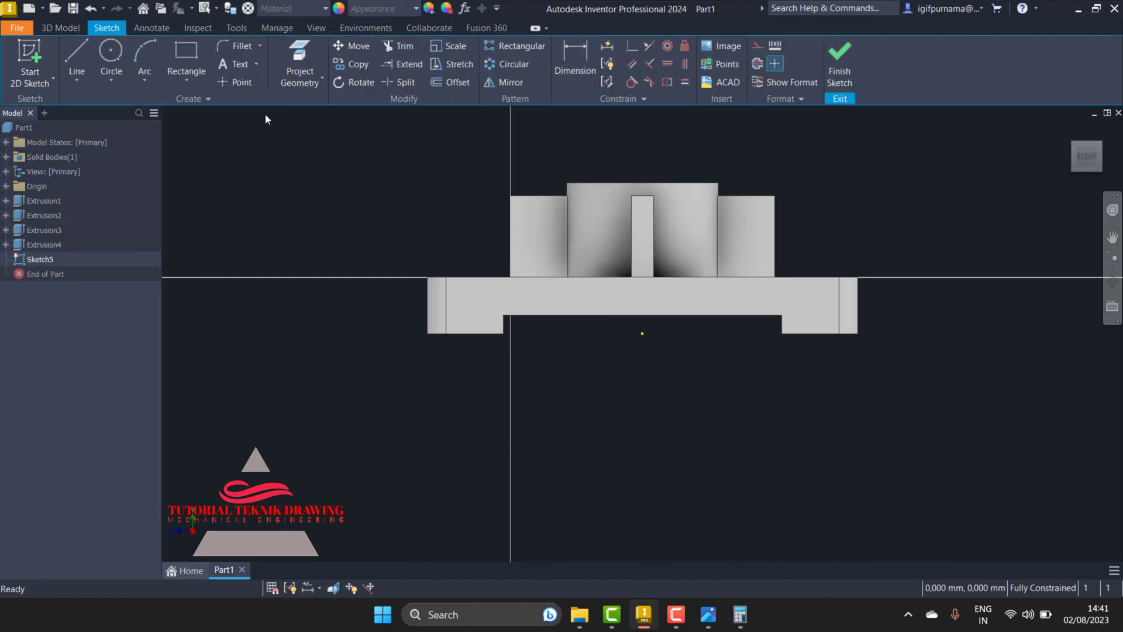
Step: Sketch a diagonal line from the rib's lower outer corner to its top inner corner and project the face outline
click(77, 64)
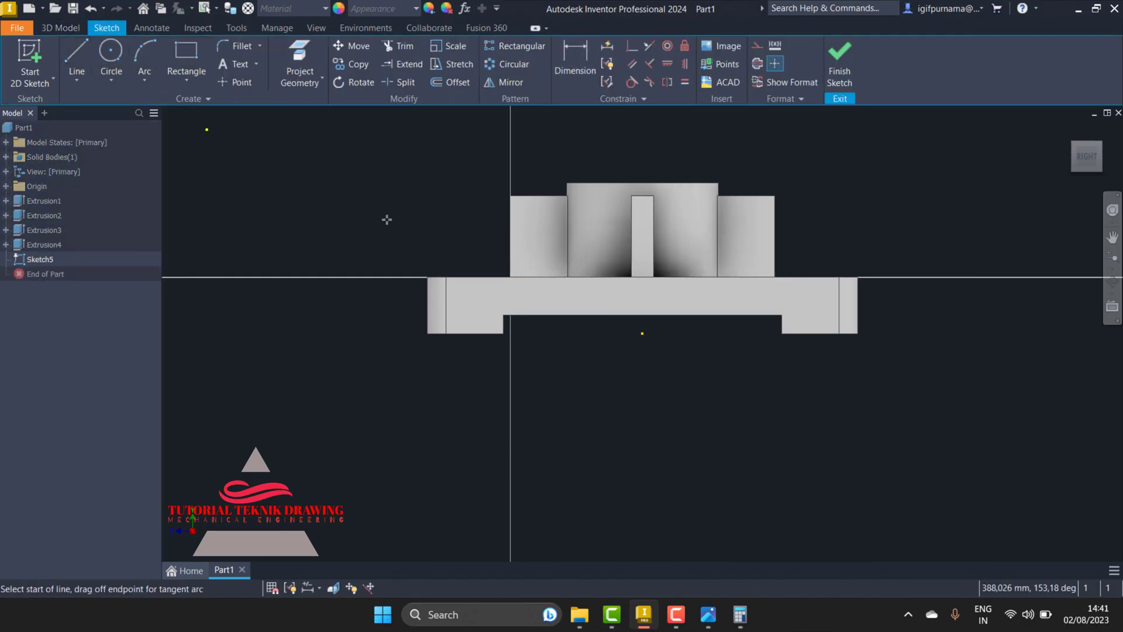
click(511, 276)
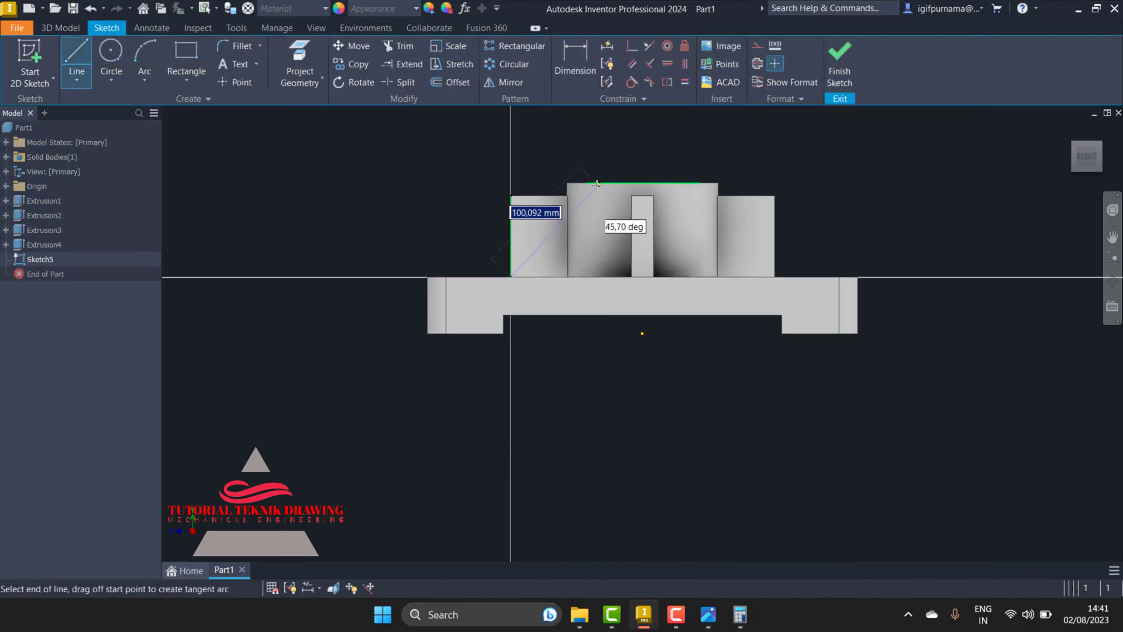
click(567, 196)
key(Escape)
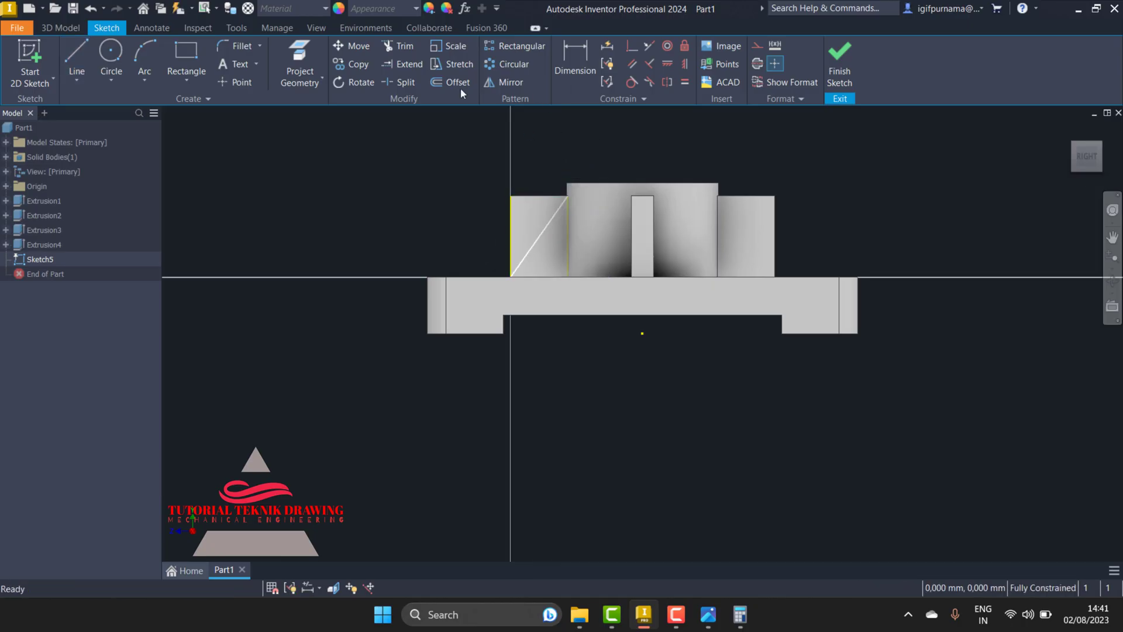
click(299, 67)
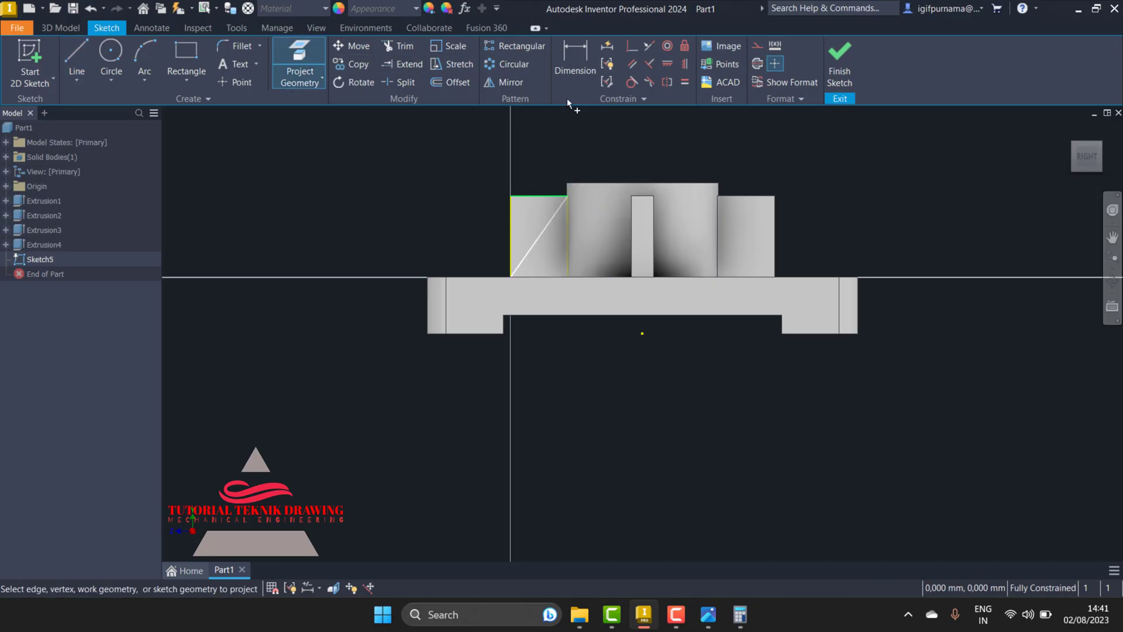
click(517, 226)
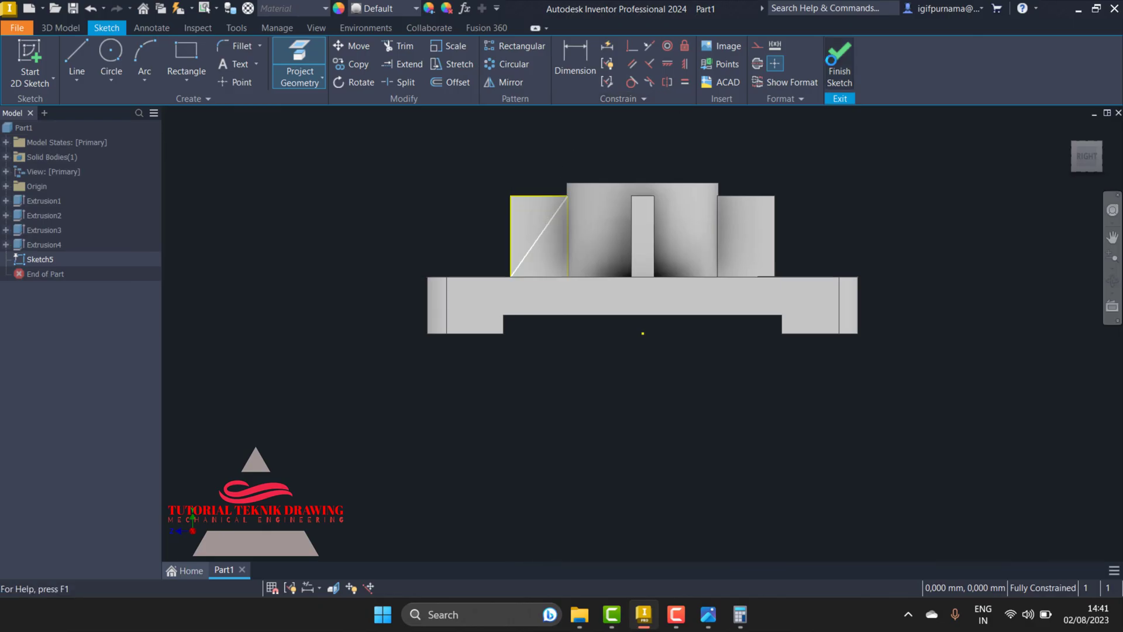
click(839, 64)
Step: Extrude the sketch as a cut through the rib's outer corner, leaving a sloped triangle
click(90, 52)
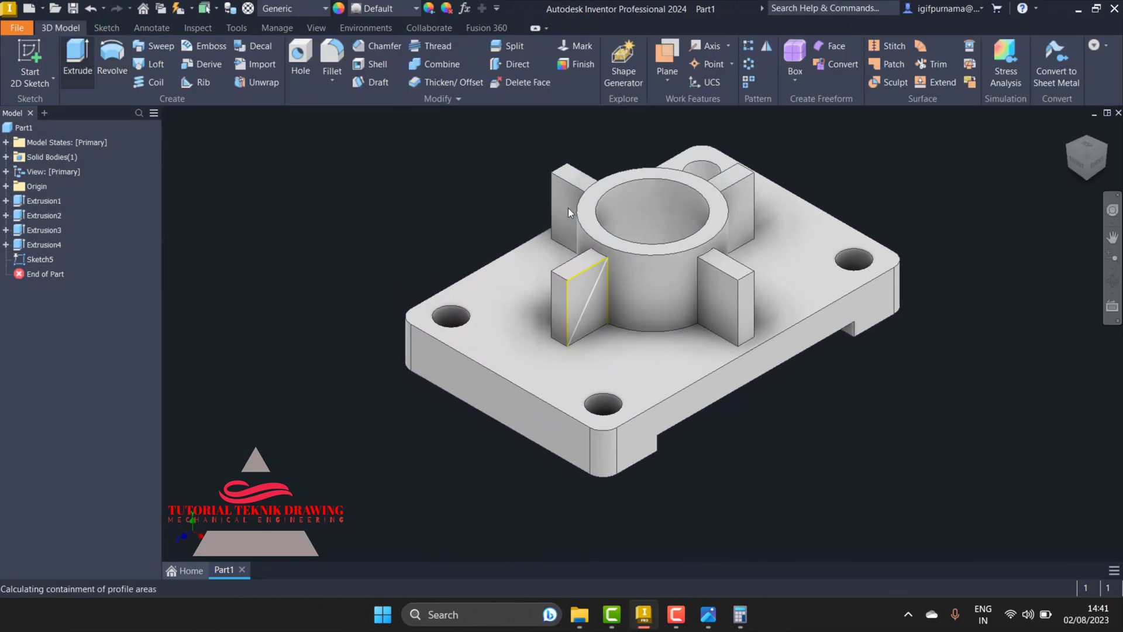
drag(578, 299, 542, 298)
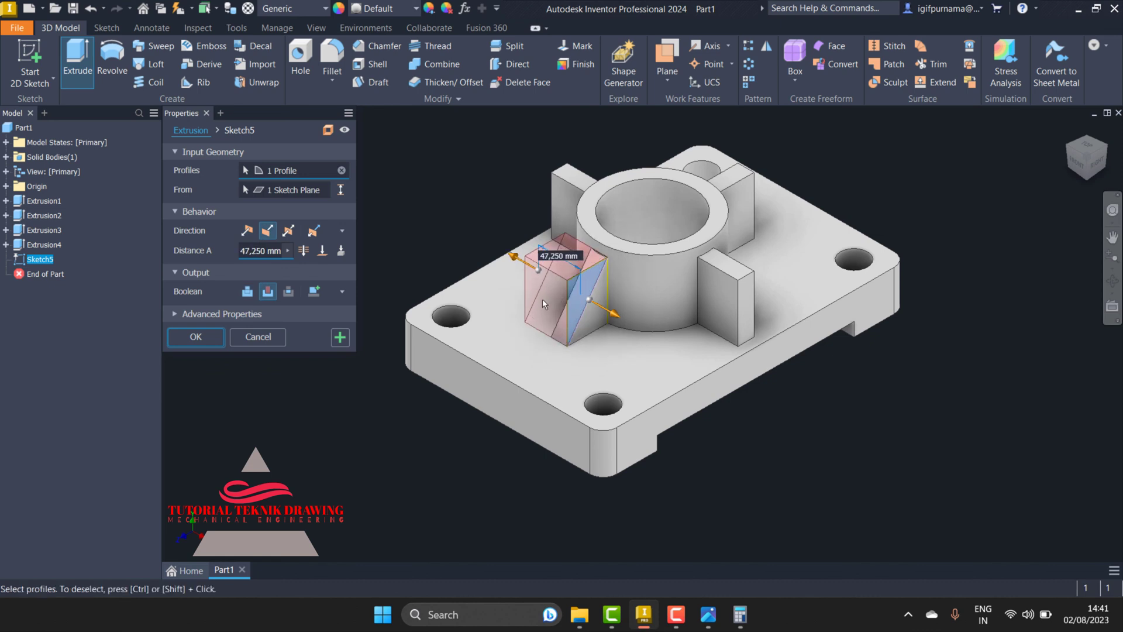
click(195, 337)
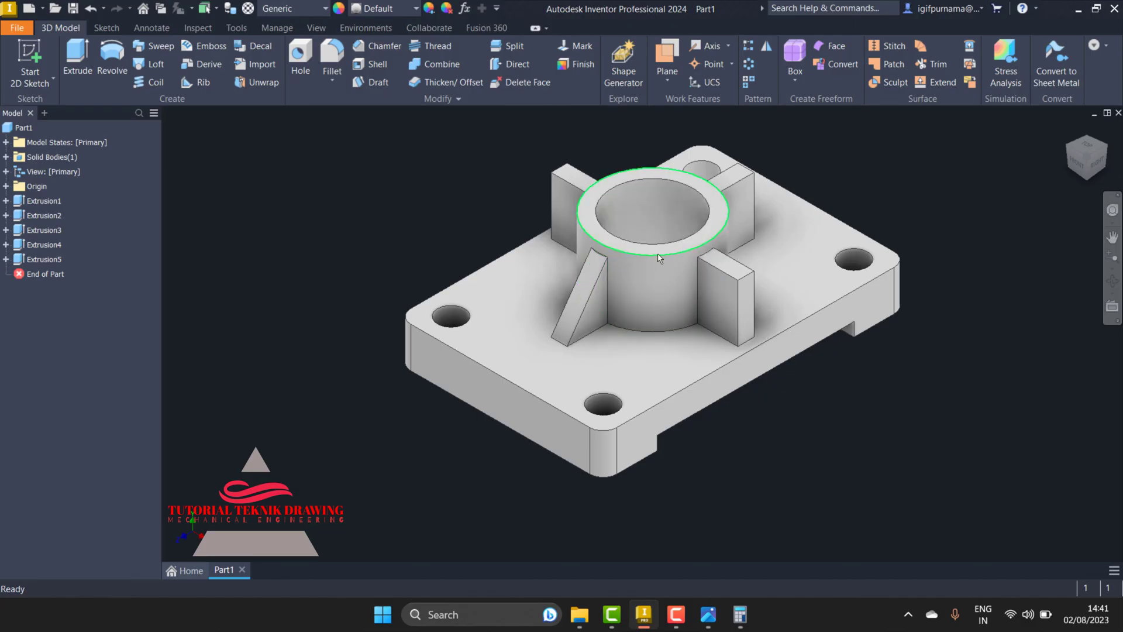
Step: Sketch a diagonal line across the right rib's side face
click(710, 310)
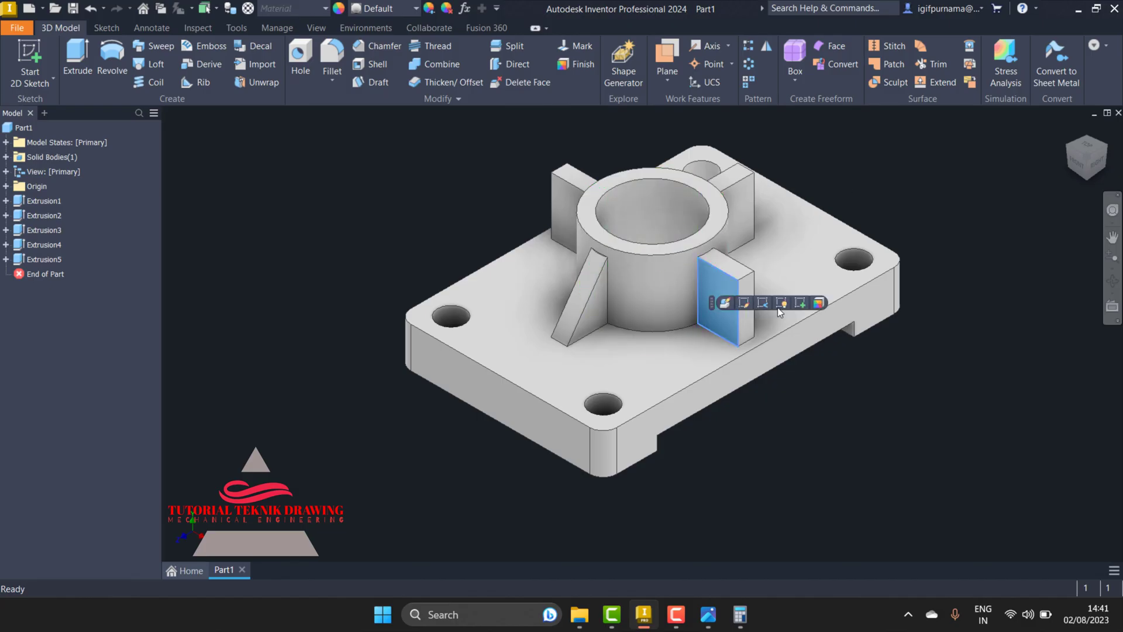
click(799, 304)
key(s)
click(719, 276)
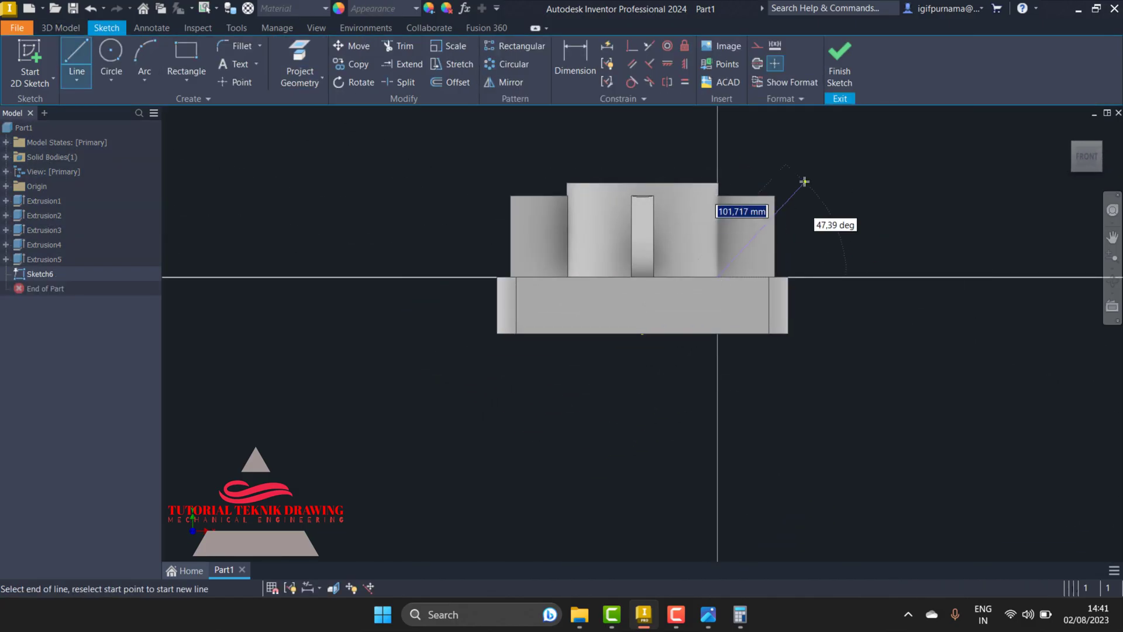
click(774, 276)
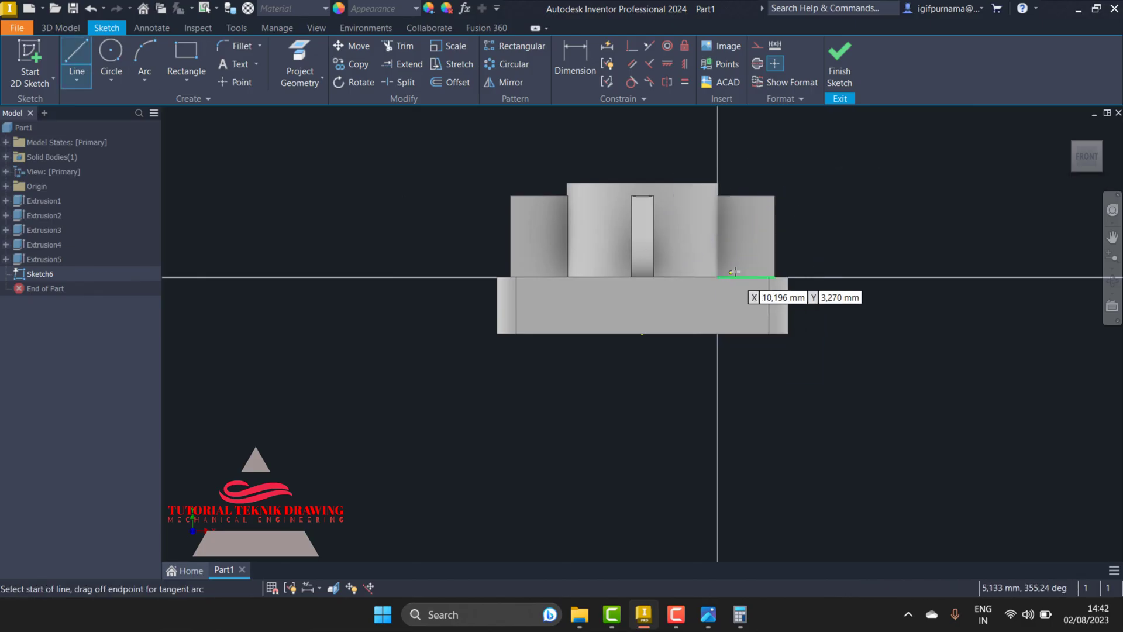
click(720, 197)
right_click(719, 199)
click(715, 158)
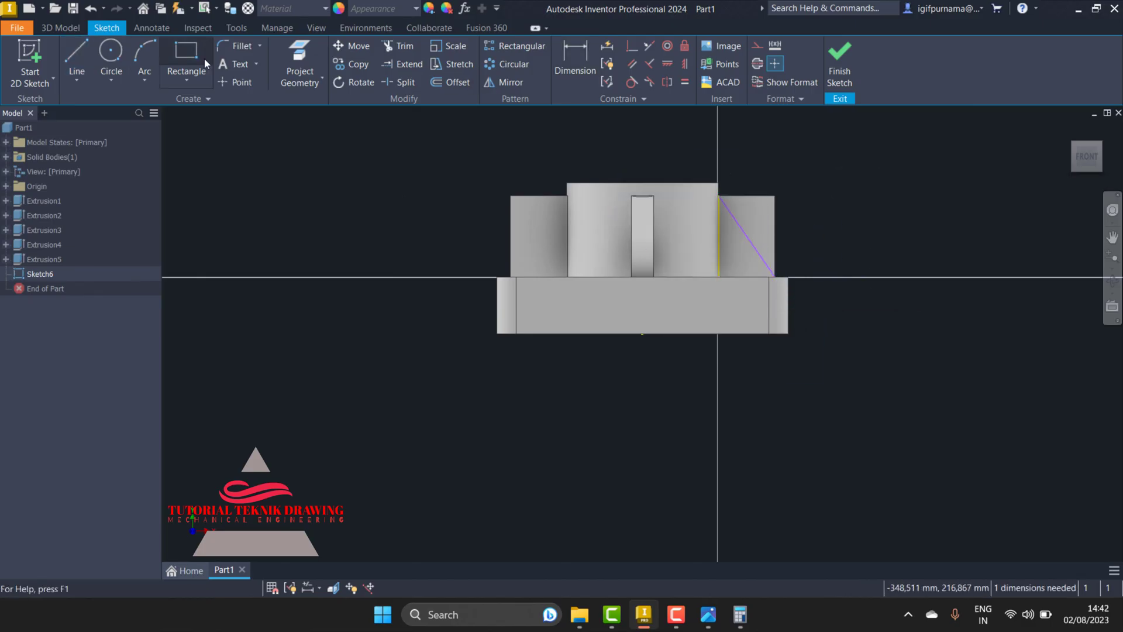
Step: Cut the right rib along the diagonal to a depth of 11,5
click(846, 56)
key(e)
click(732, 286)
text(11,5)
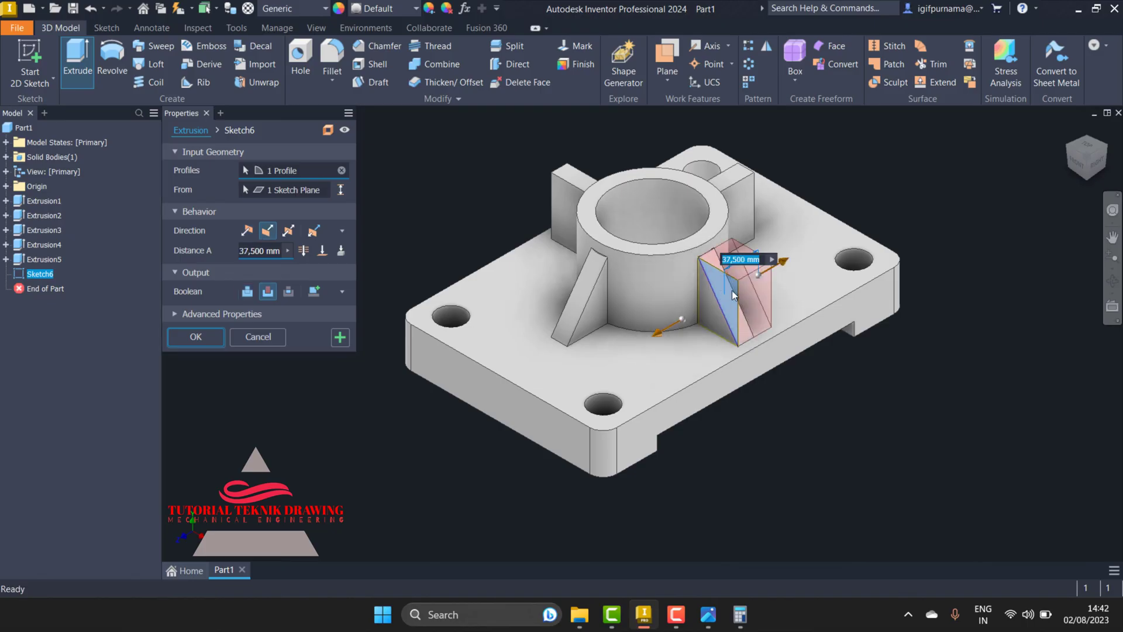
key(Return)
Step: On another block face, sketch the rib's diagonal from boss top to plate corner and project the block edges
mouse_move(938, 461)
shift+middle_down()
mouse_move(700, 301)
mouse_move(700, 264)
shift+middle_up()
right_click(700, 264)
click(719, 304)
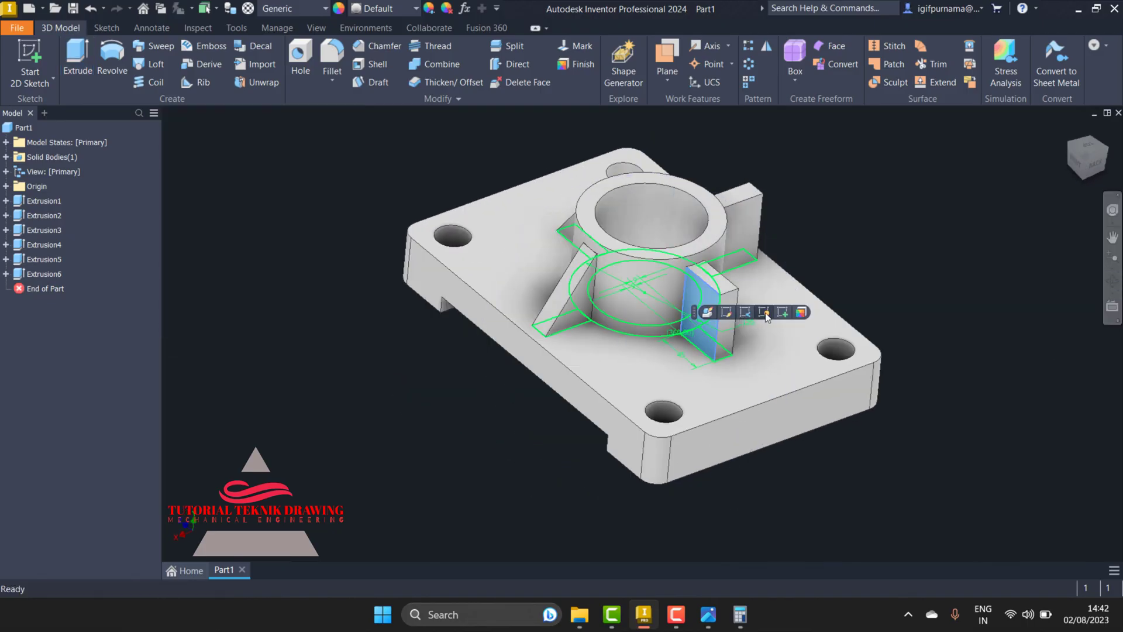
key(l)
click(718, 197)
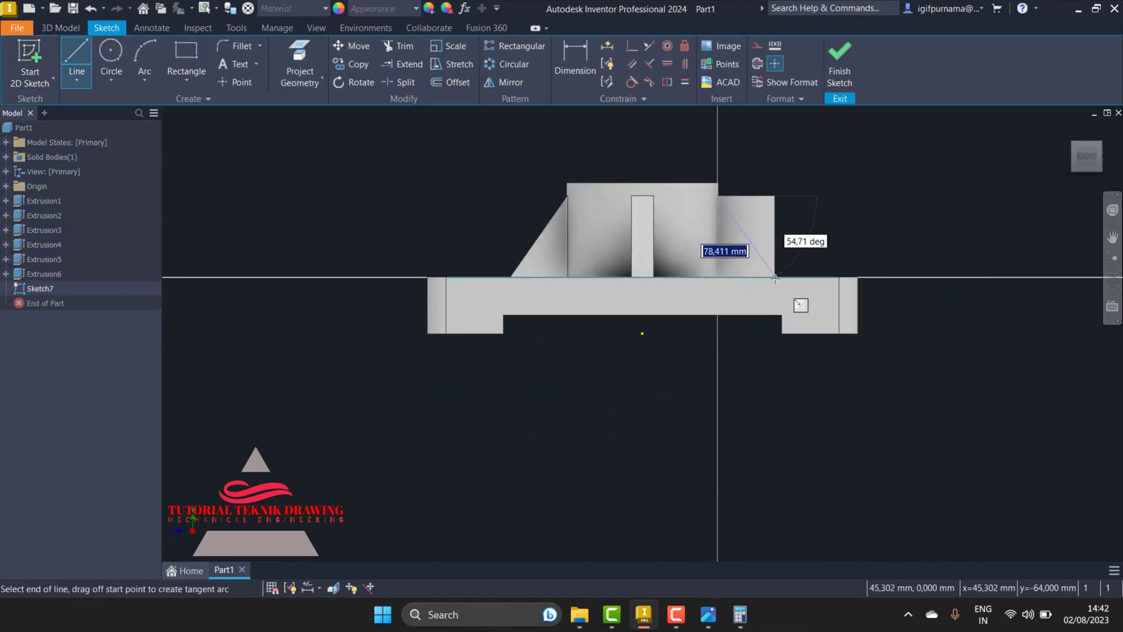
click(775, 277)
key(p)
click(761, 234)
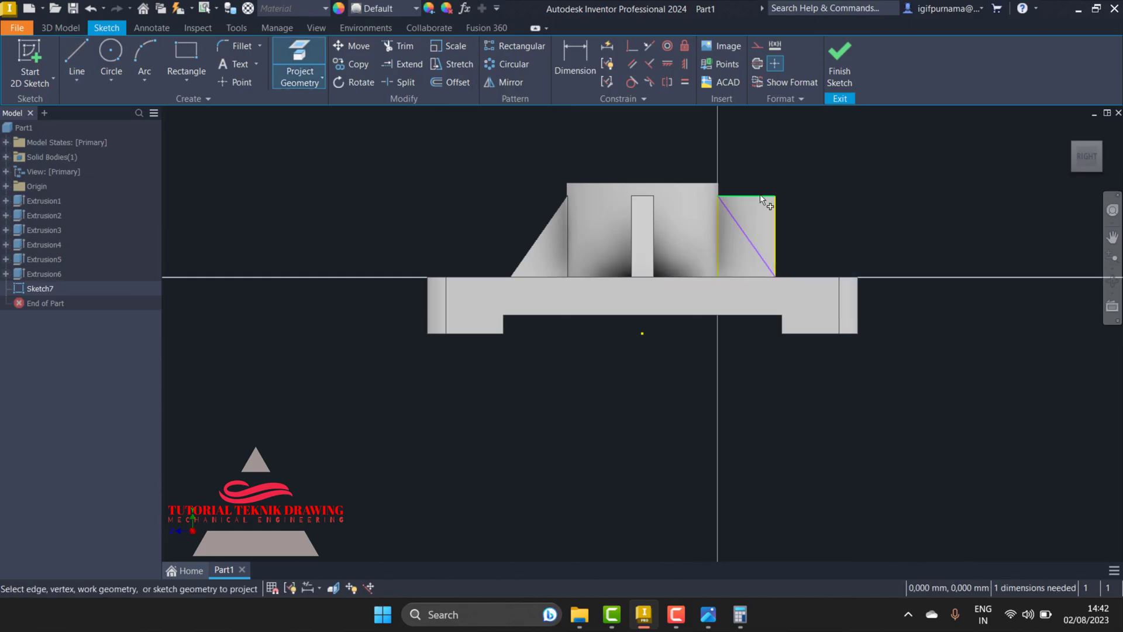
Step: Extrude the triangular rib profile symmetrically 46 mm
click(840, 65)
key(e)
click(267, 231)
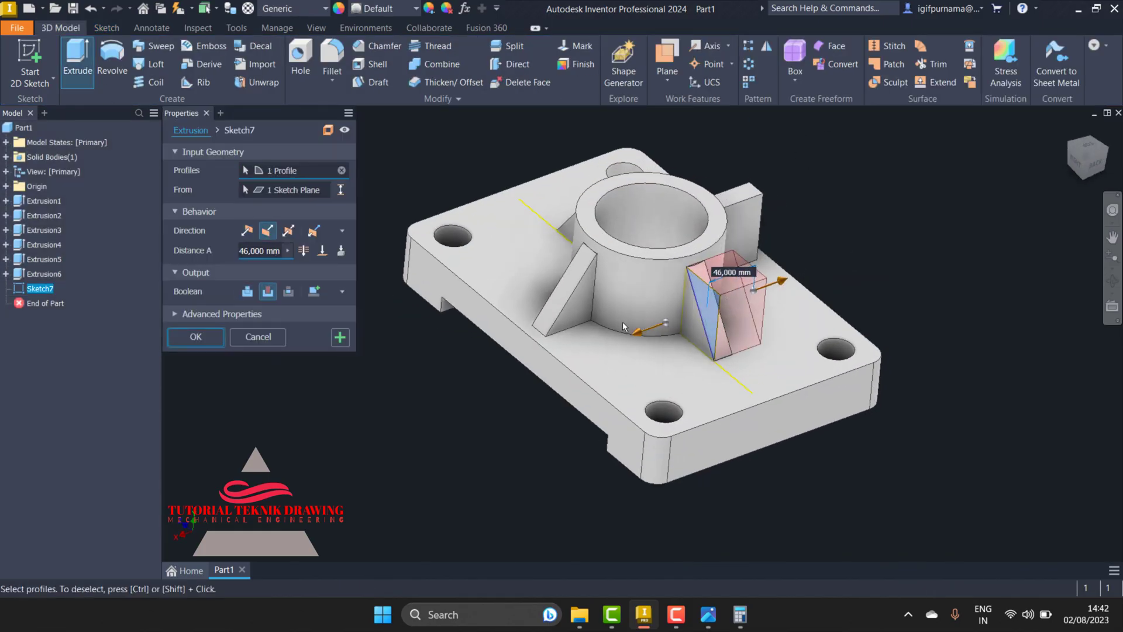
click(188, 333)
key(F4)
drag(661, 345, 638, 387)
Step: Sketch the last rib's diagonal from the boss top to the block corner on the opposite face
key(Escape)
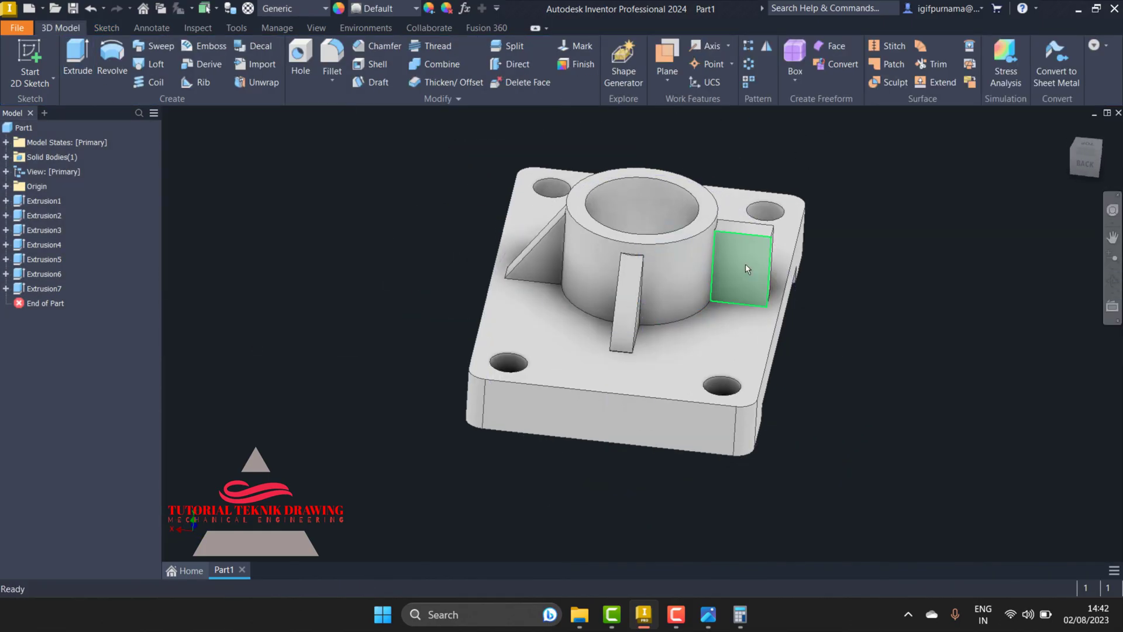
click(749, 269)
click(772, 234)
key(l)
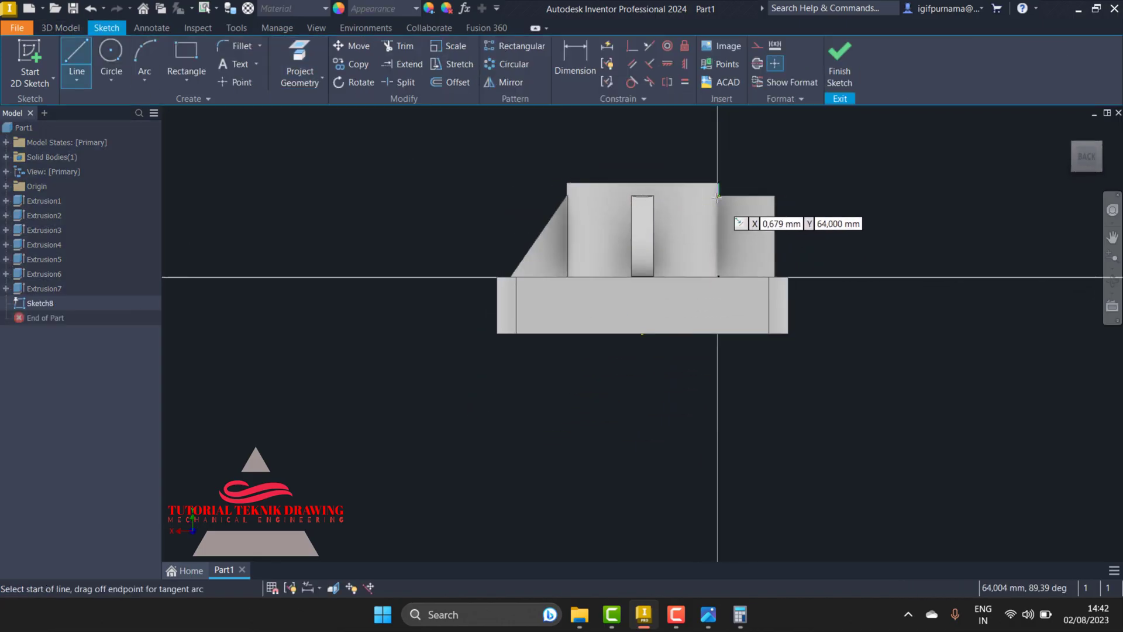
click(719, 195)
click(776, 275)
right_click(775, 276)
click(778, 295)
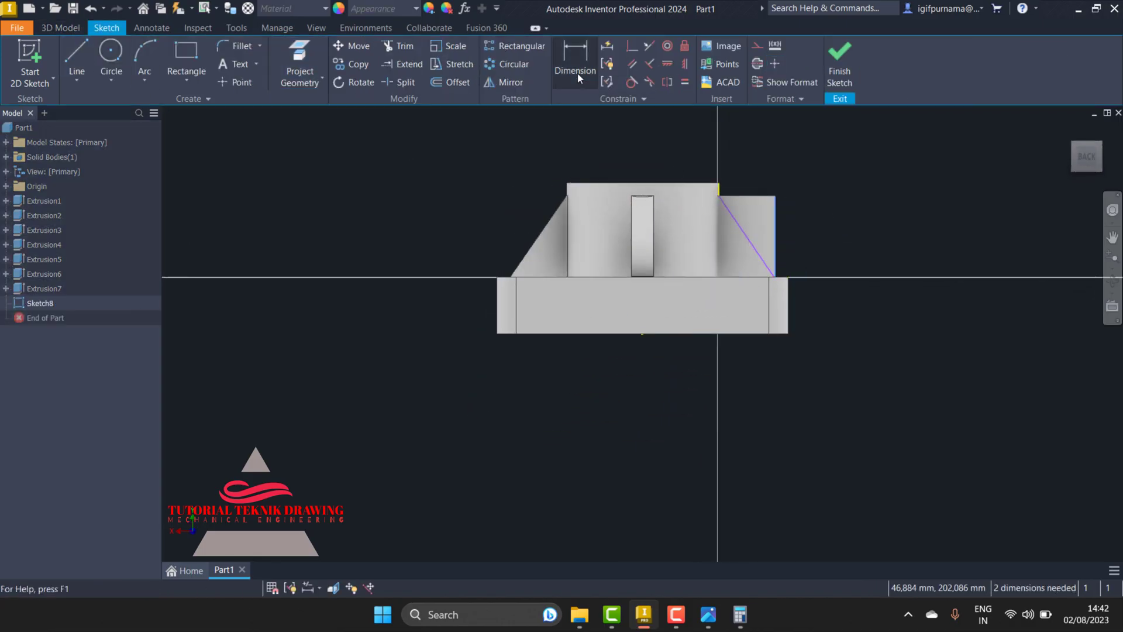
click(839, 76)
Step: Extrude the triangular profile 46 mm, check all four ribs from the home view, and reopen the reference drawing
key(e)
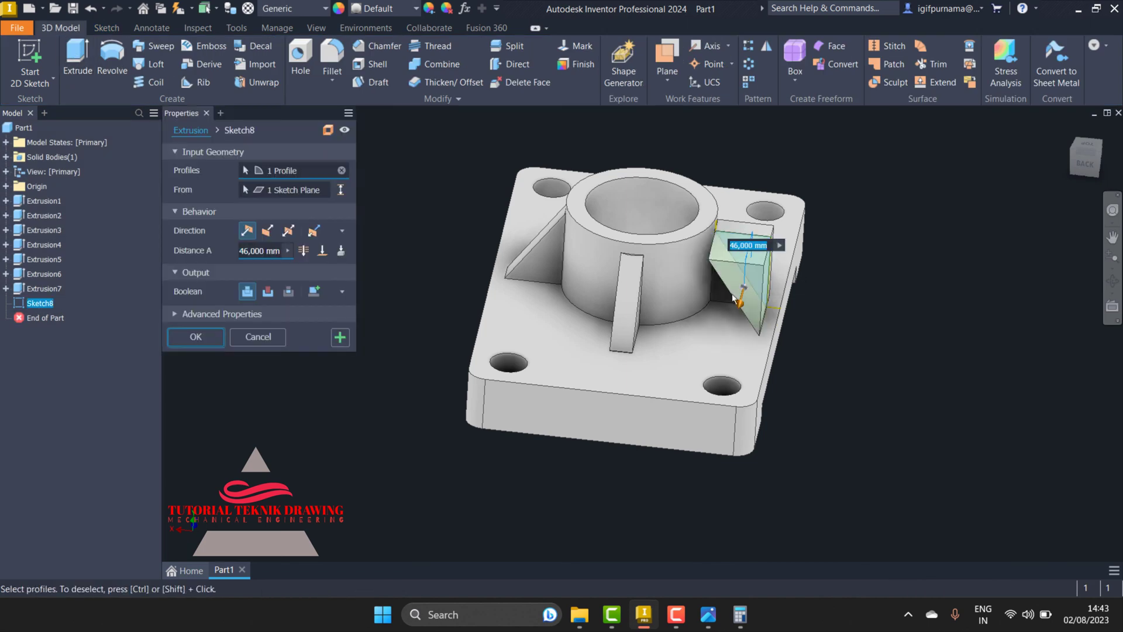
key(Return)
mouse_move(799, 320)
shift+middle_down()
mouse_move(714, 324)
mouse_move(677, 271)
shift+middle_up()
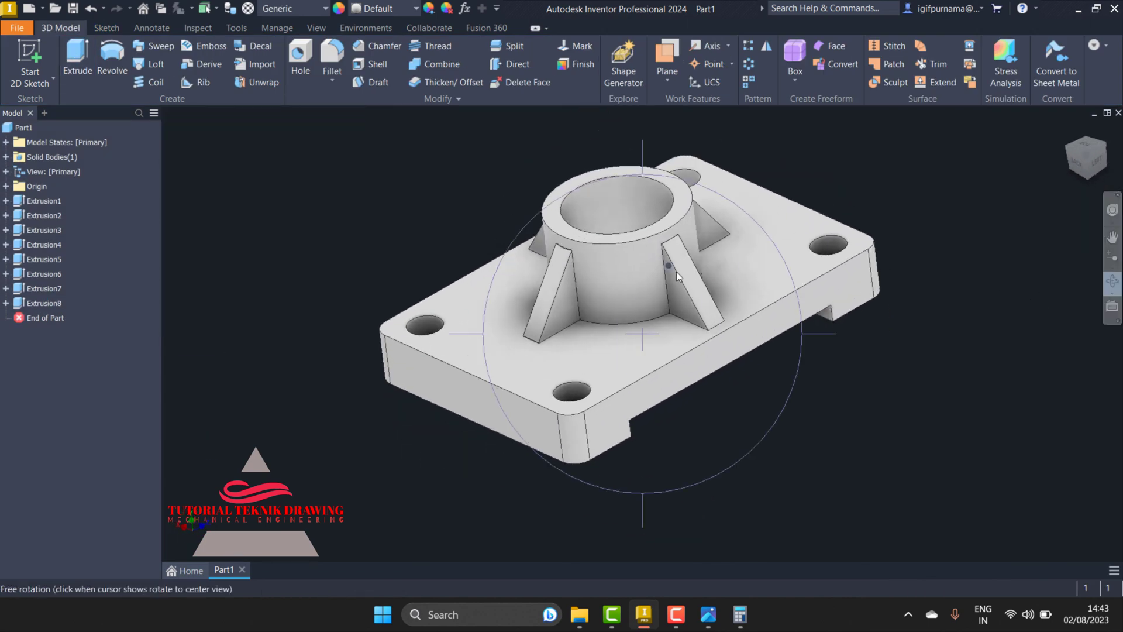
click(1070, 130)
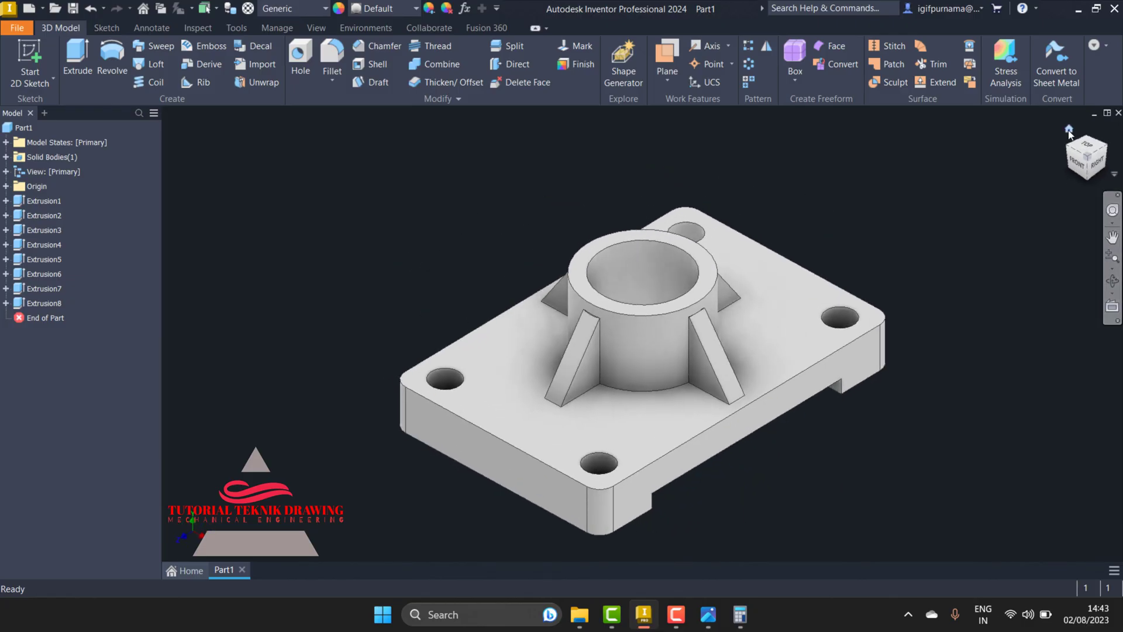
click(707, 620)
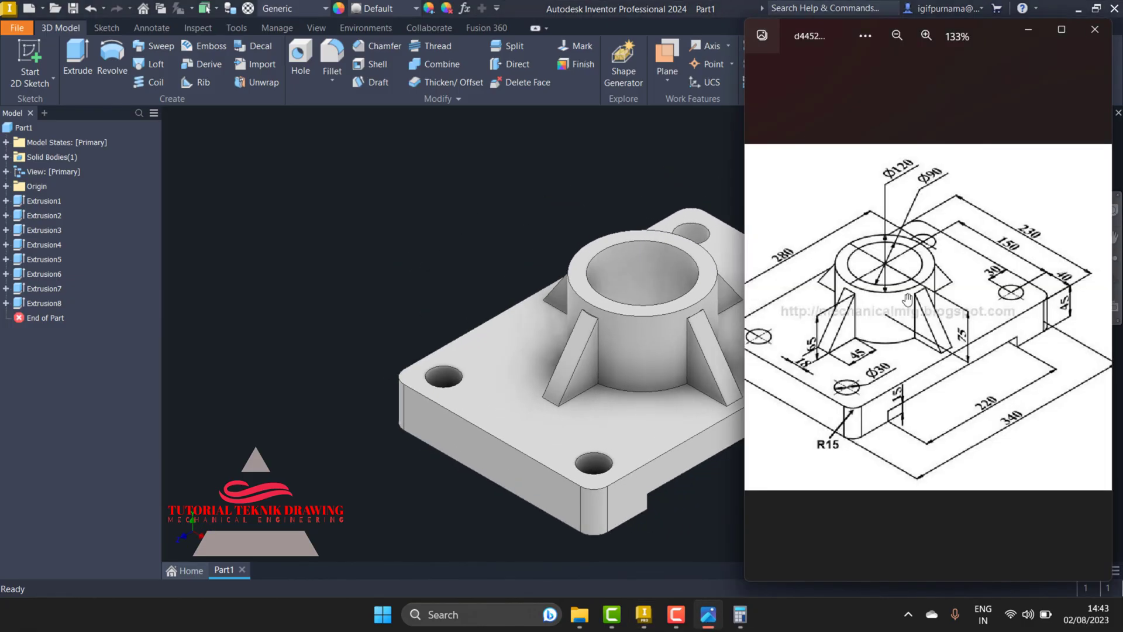
Step: Put away the reference drawing and bring up the appearance list
click(1029, 31)
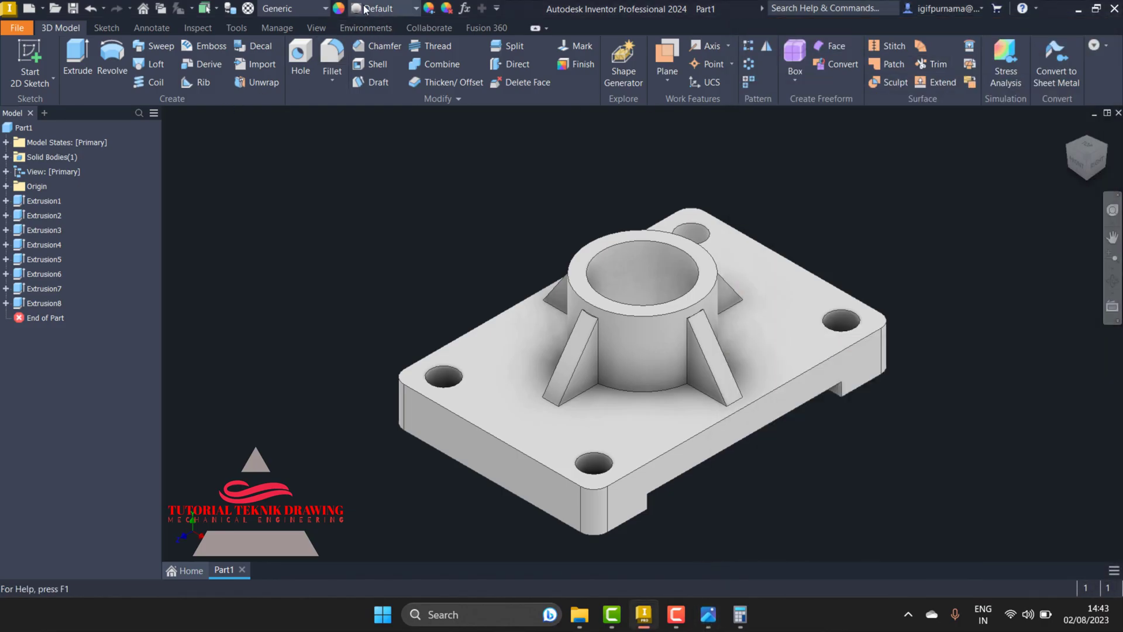
click(384, 8)
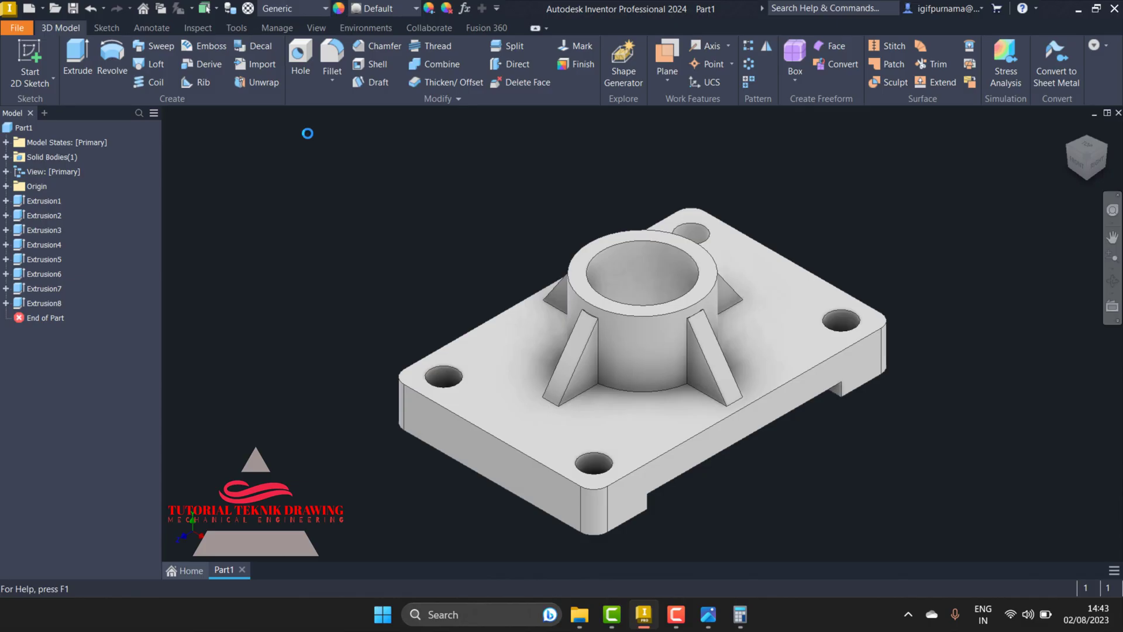
Step: Expand the Inventor Material Library and browse its Concrete, Default and Wood categories
click(135, 312)
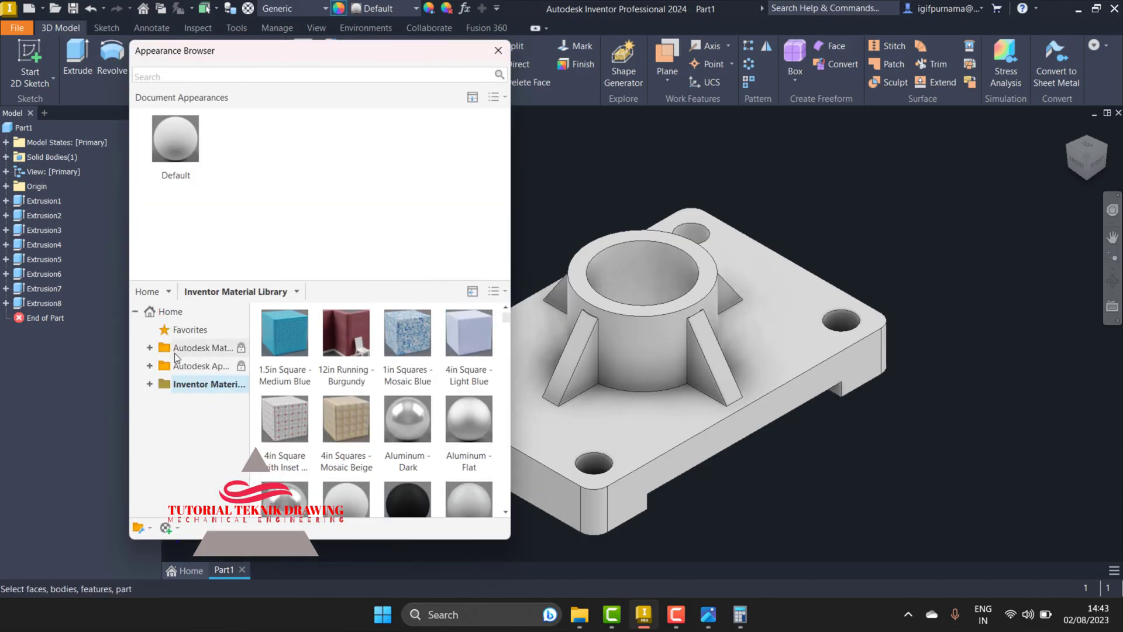
click(150, 384)
click(193, 403)
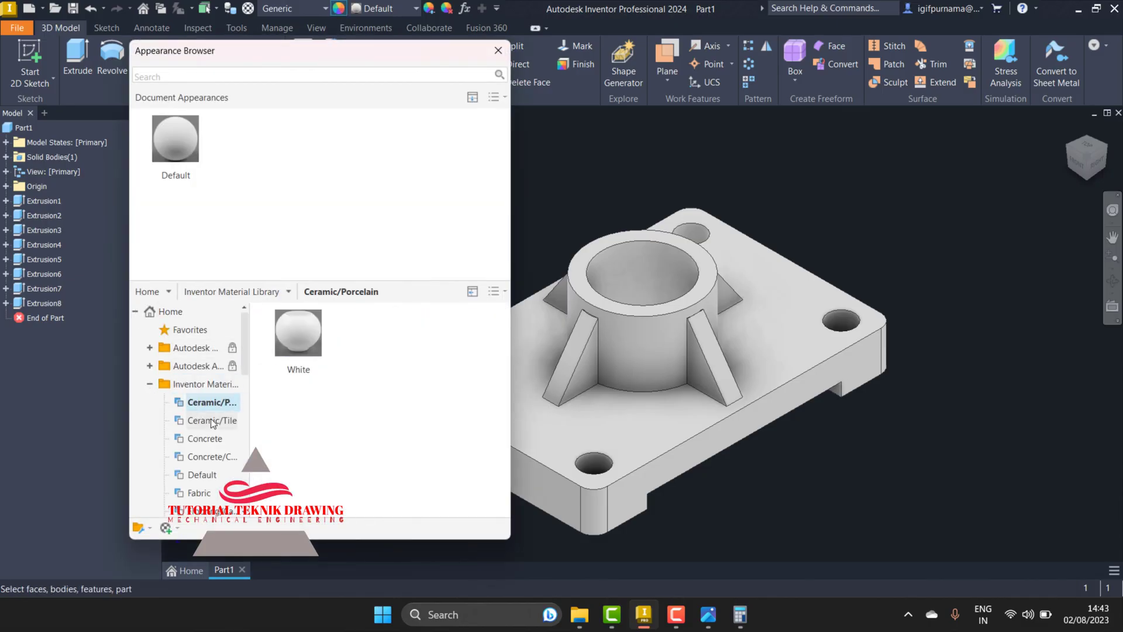
click(205, 438)
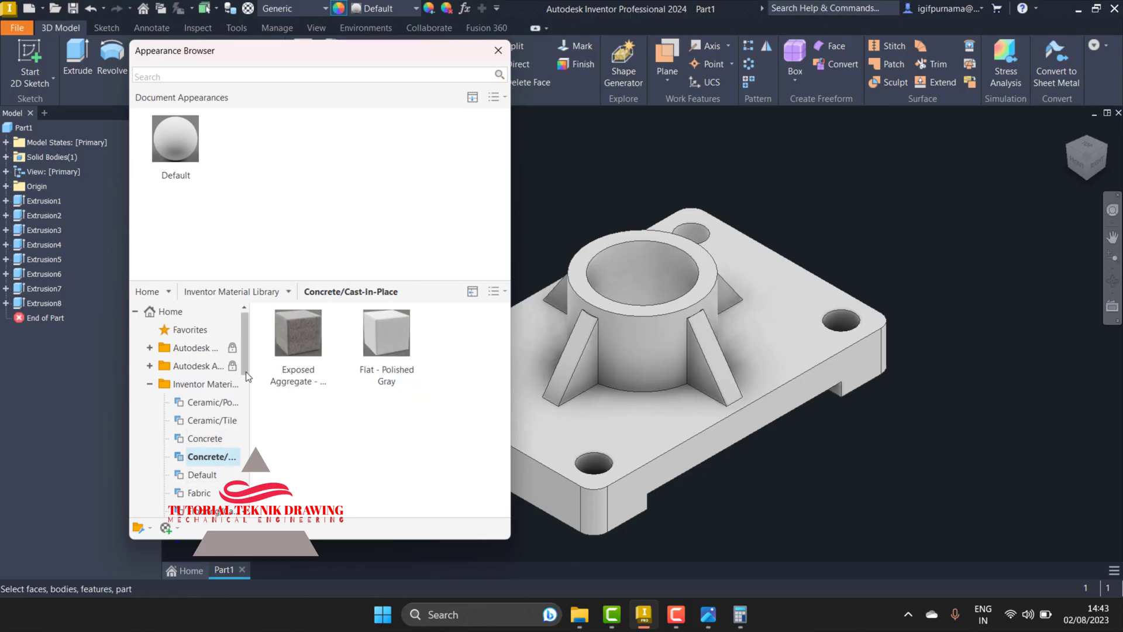
click(202, 474)
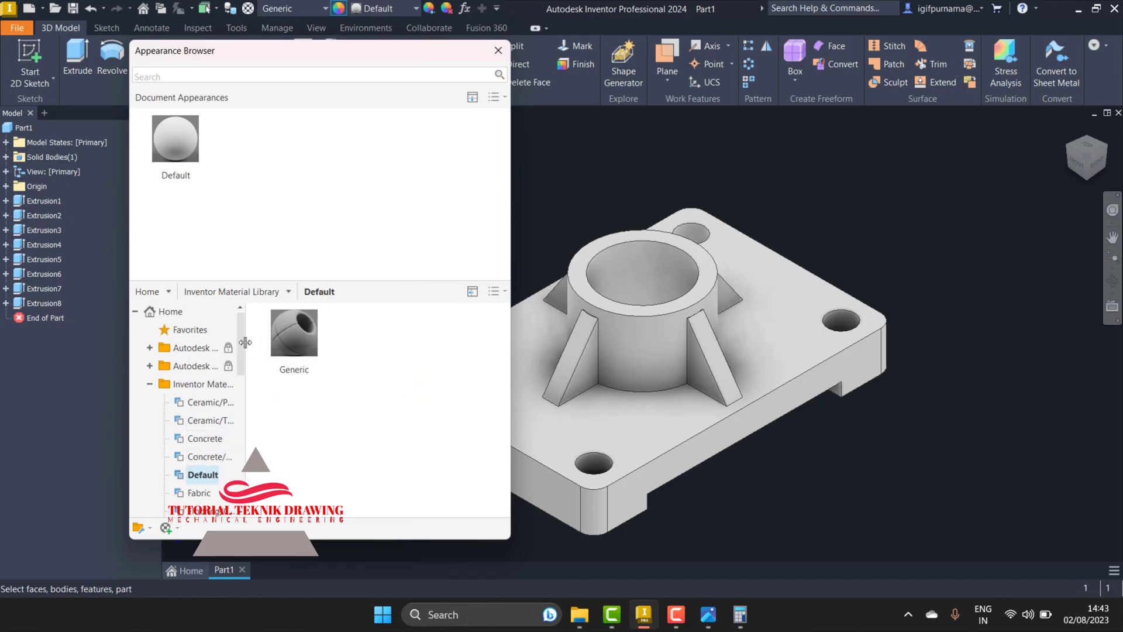
scroll(241, 405, down, 3)
scroll(240, 405, down, 5)
click(205, 493)
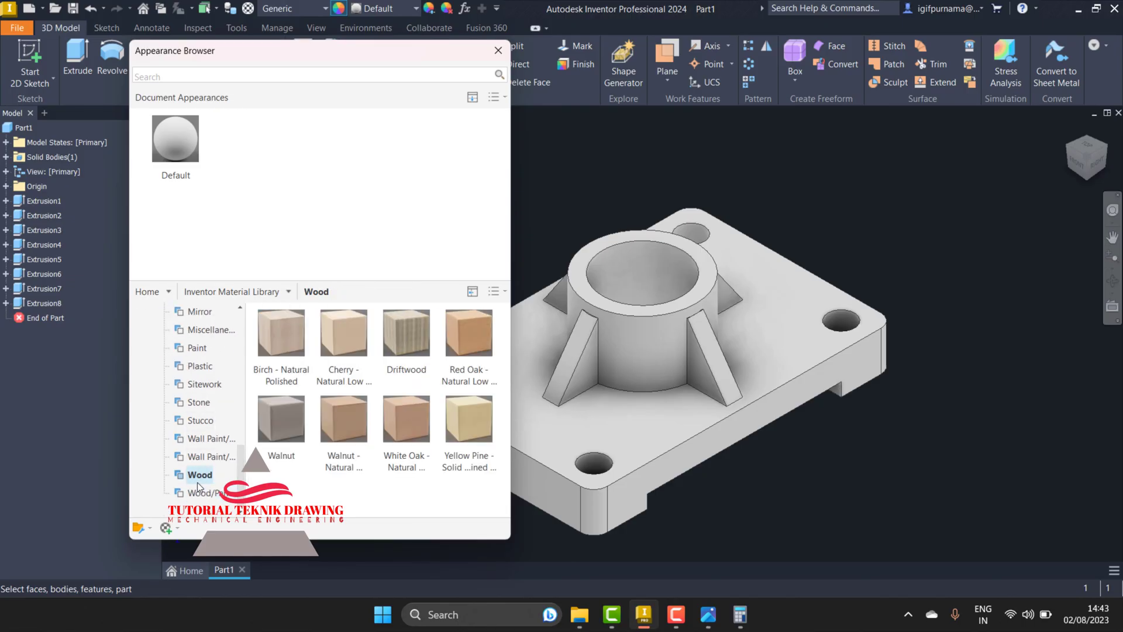
Step: Browse the Wall Paint/Matte and Wall Paint/Glossy colour categories
click(200, 457)
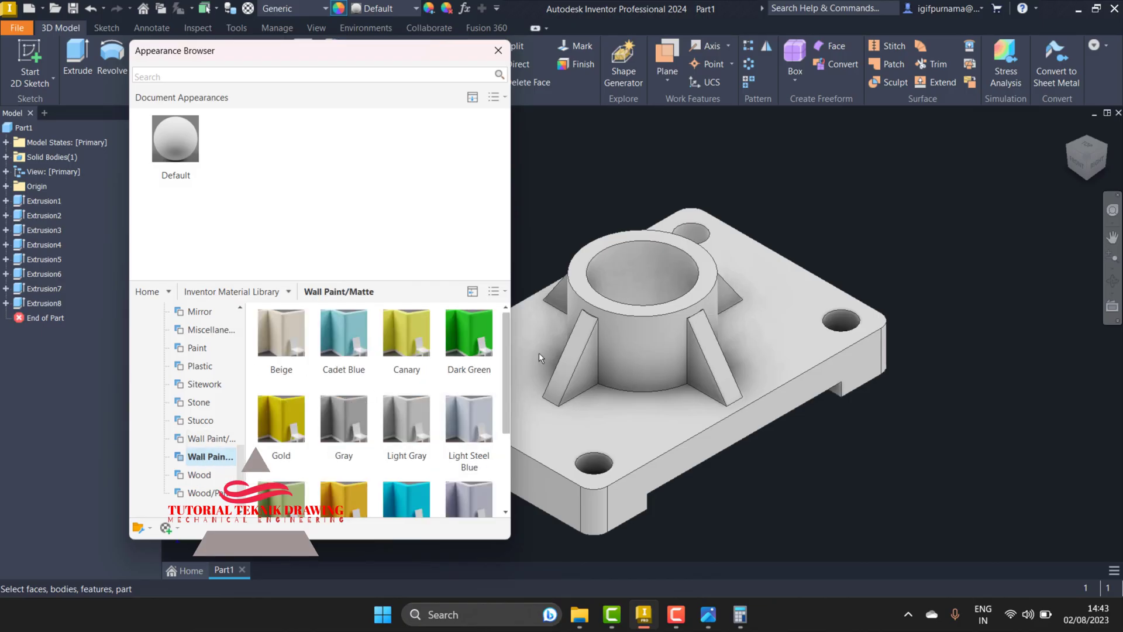
scroll(497, 358, down, 3)
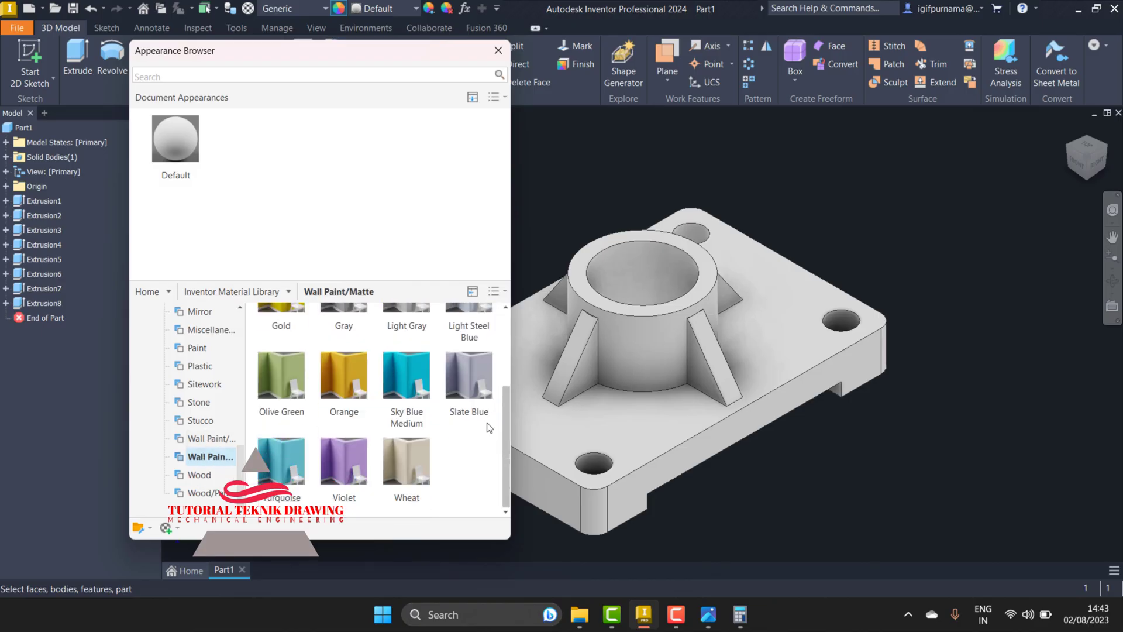
scroll(491, 364, up, 2)
scroll(489, 370, down, 1)
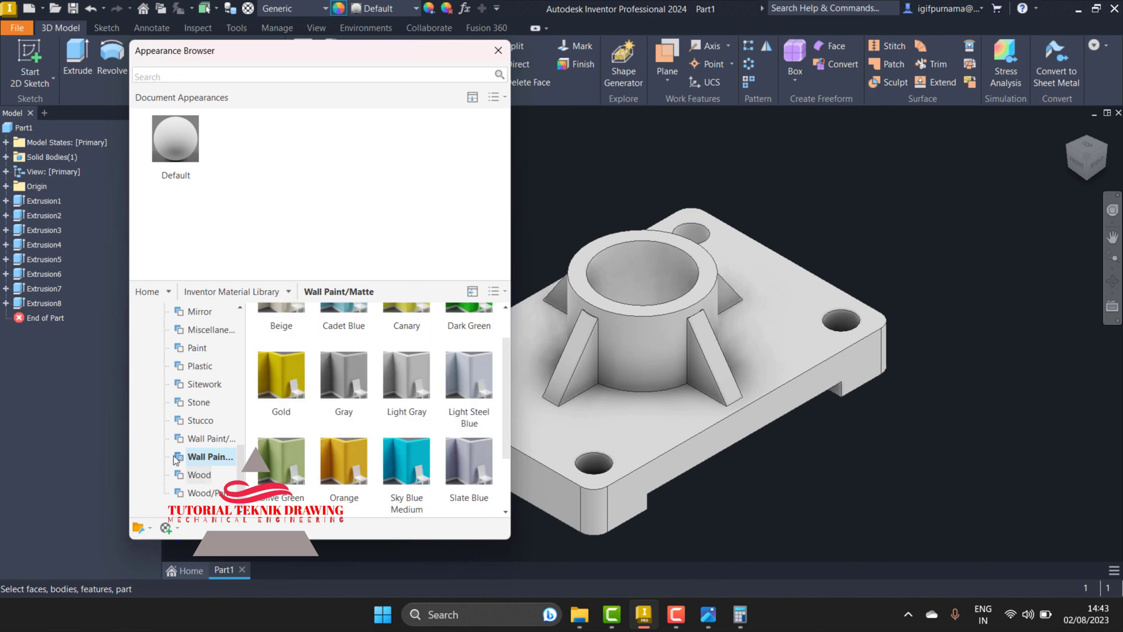
click(212, 440)
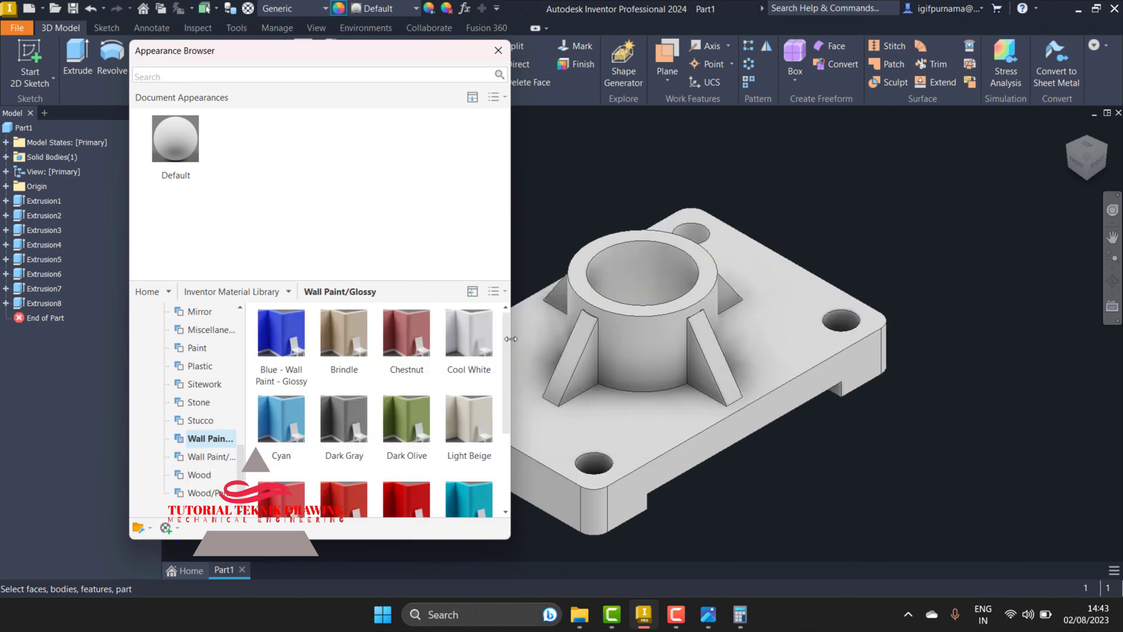
scroll(498, 443, down, 3)
scroll(499, 410, up, 3)
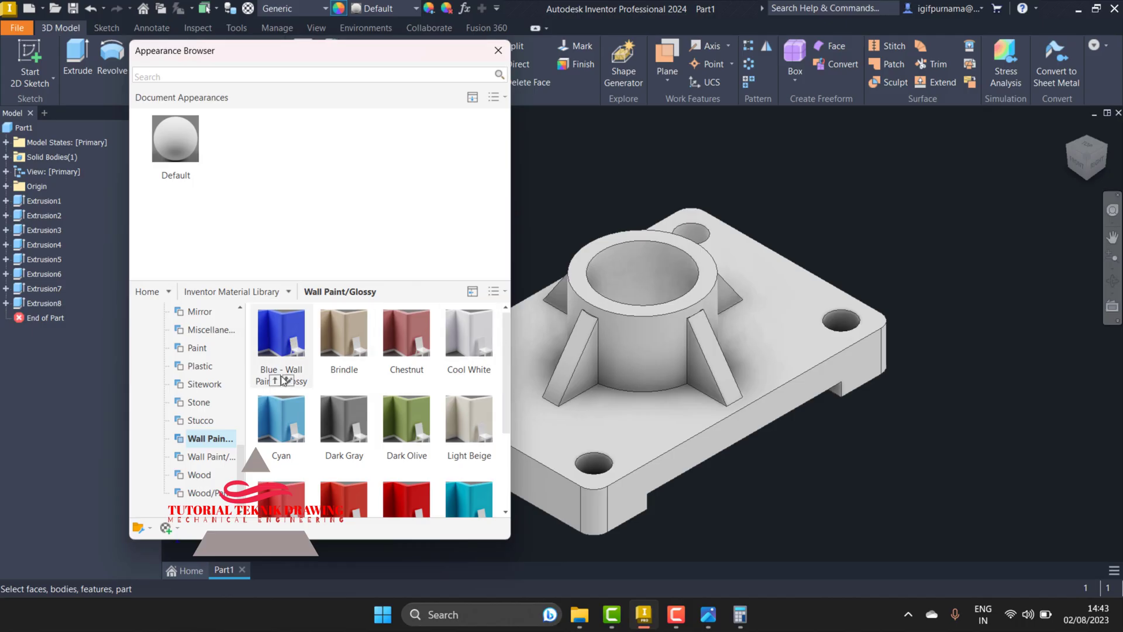
Step: Add Blue - Wall Paint - Glossy to the document and apply it to the whole part
drag(283, 381, 743, 315)
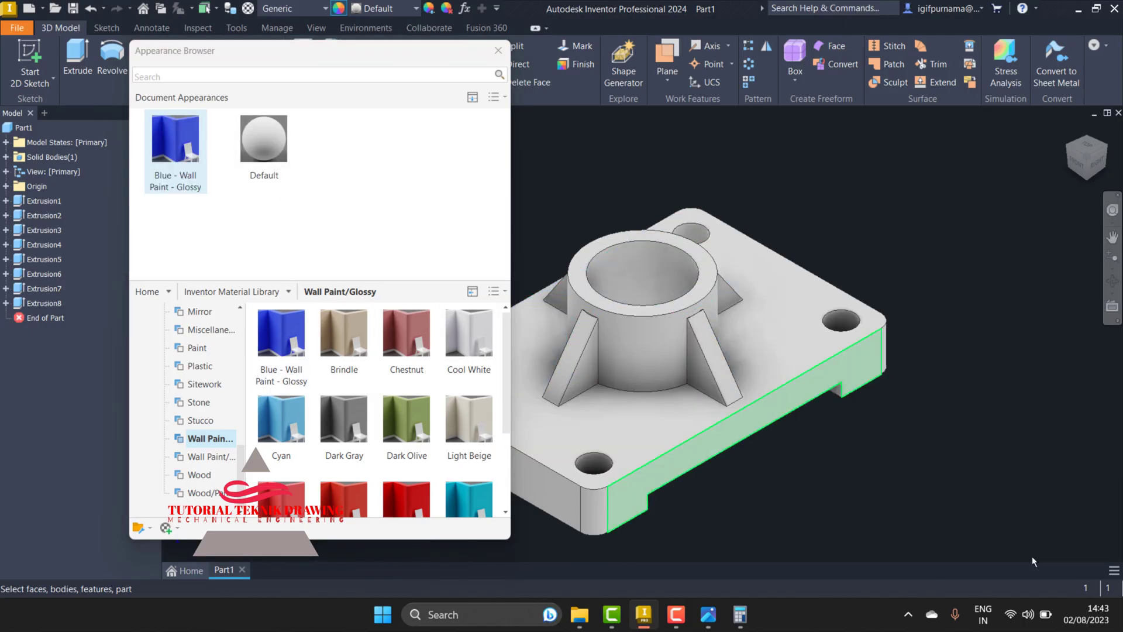
drag(168, 150, 689, 343)
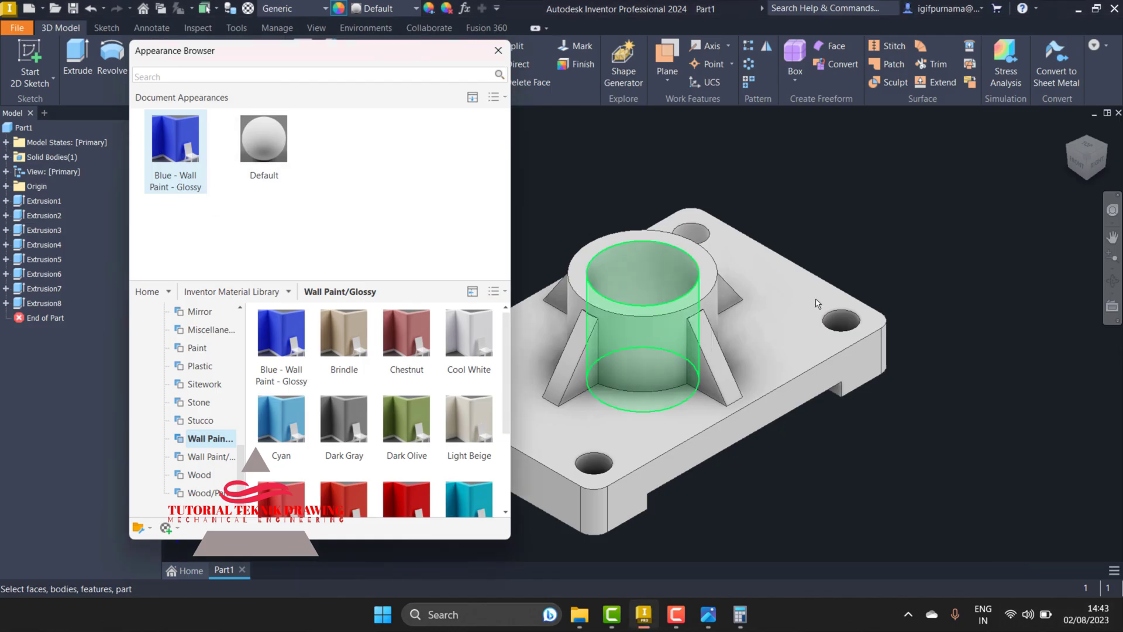
click(828, 220)
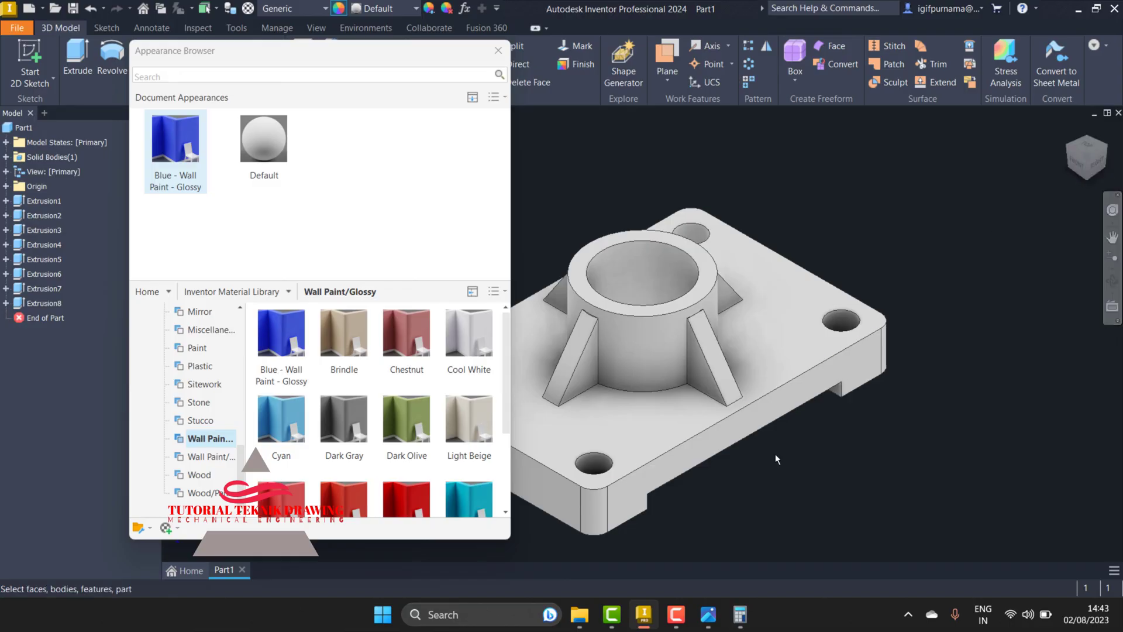
drag(936, 523, 786, 421)
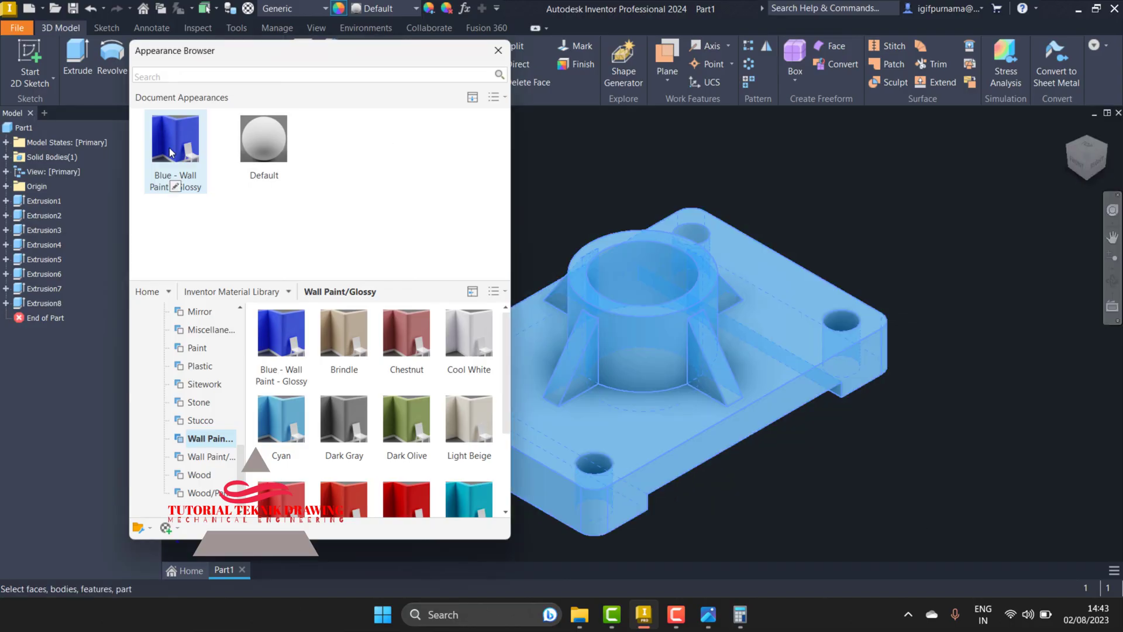
click(169, 151)
click(805, 170)
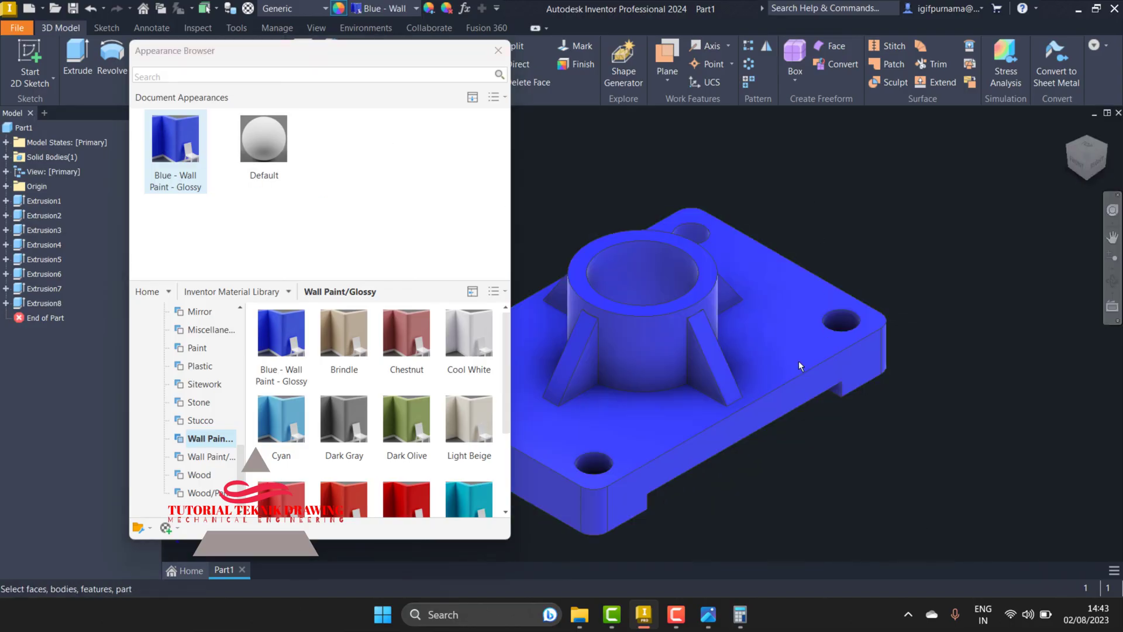